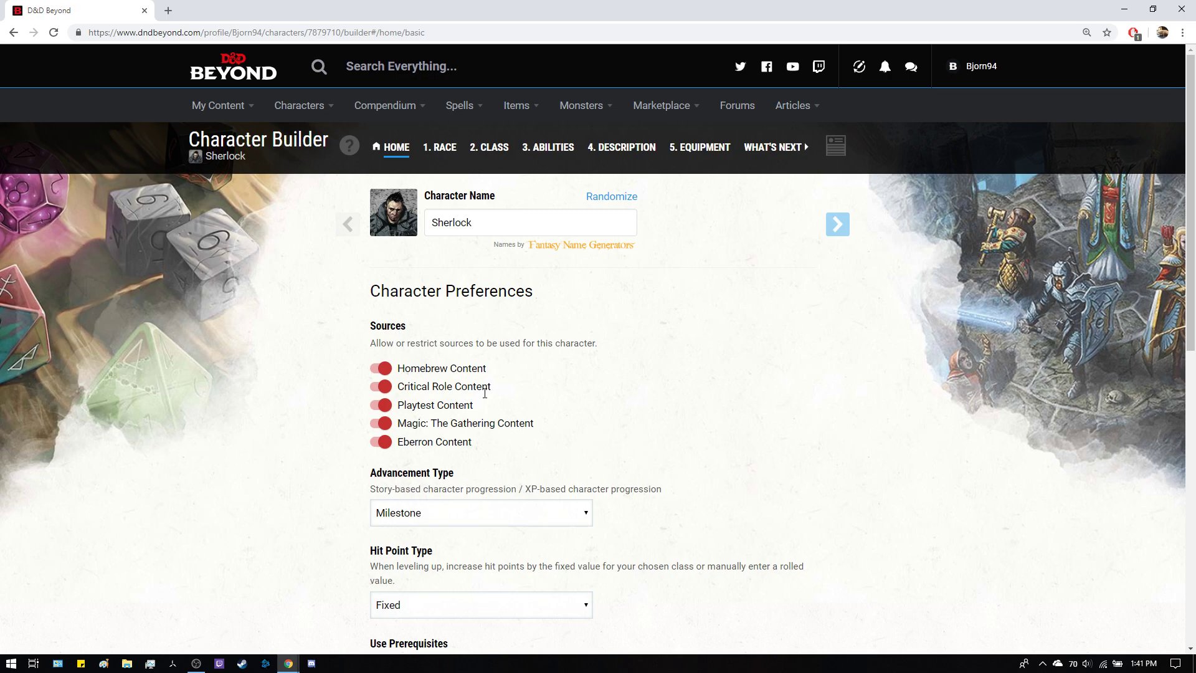
# Choose the Variant Human as the character's race from the Human variants.
pyautogui.scroll(-8, 274, 298)
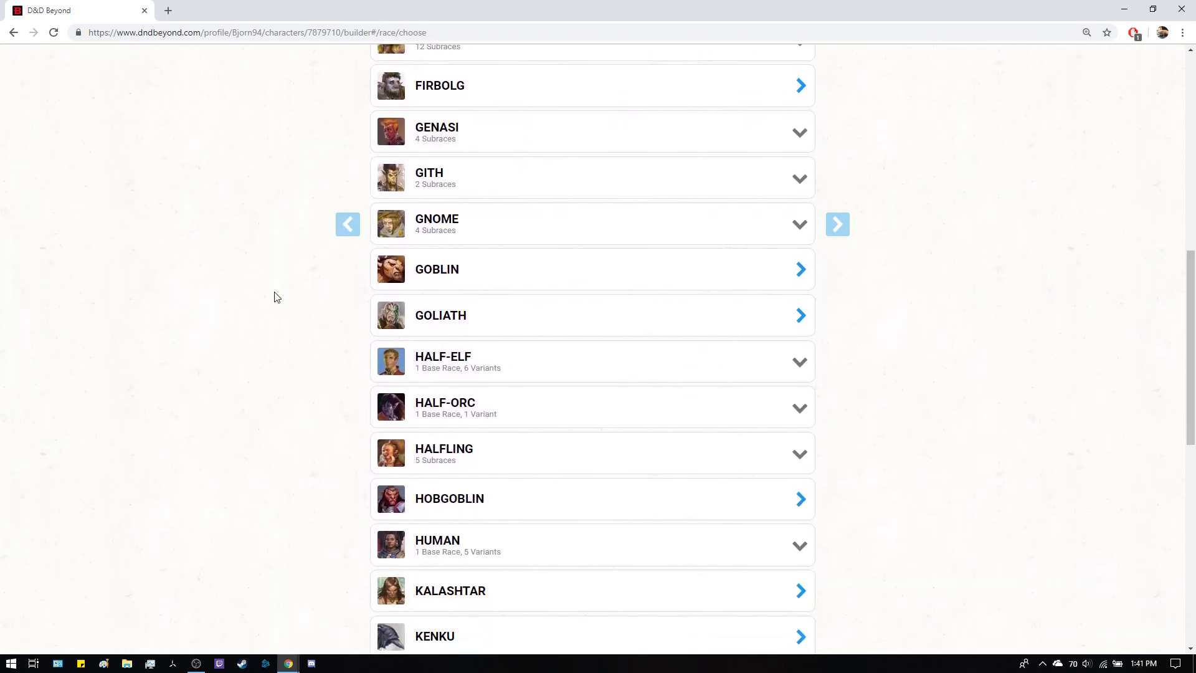
pyautogui.click(537, 534)
pyautogui.scroll(-5, 520, 499)
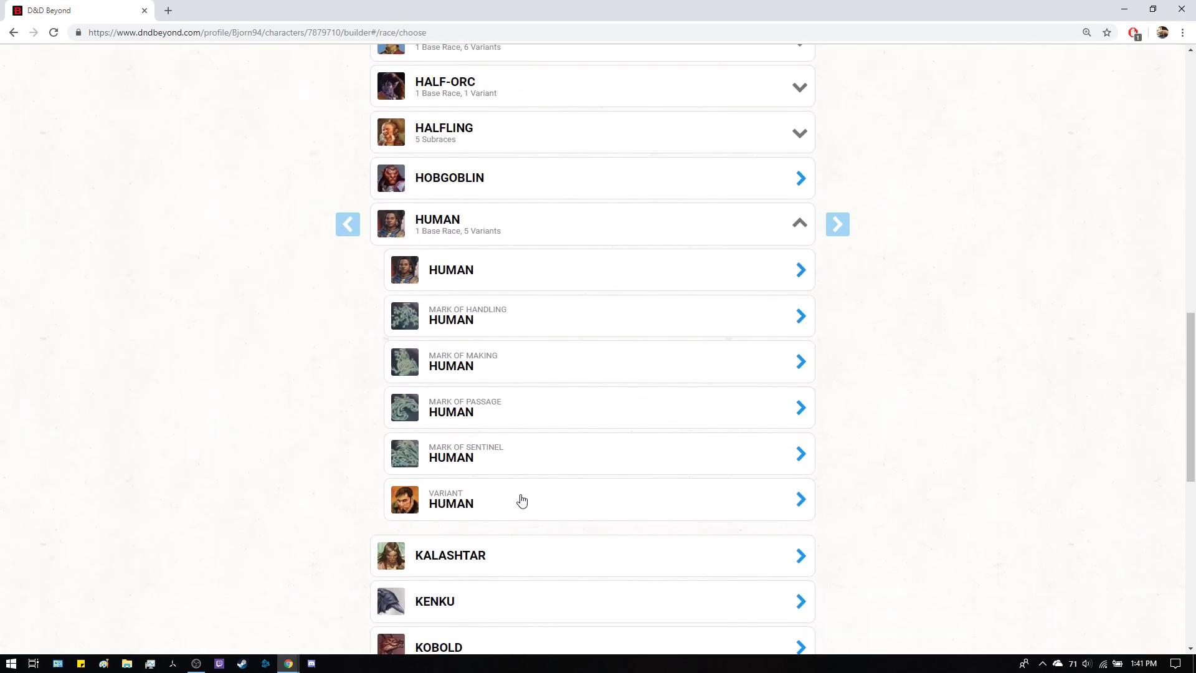
pyautogui.click(505, 517)
pyautogui.click(530, 558)
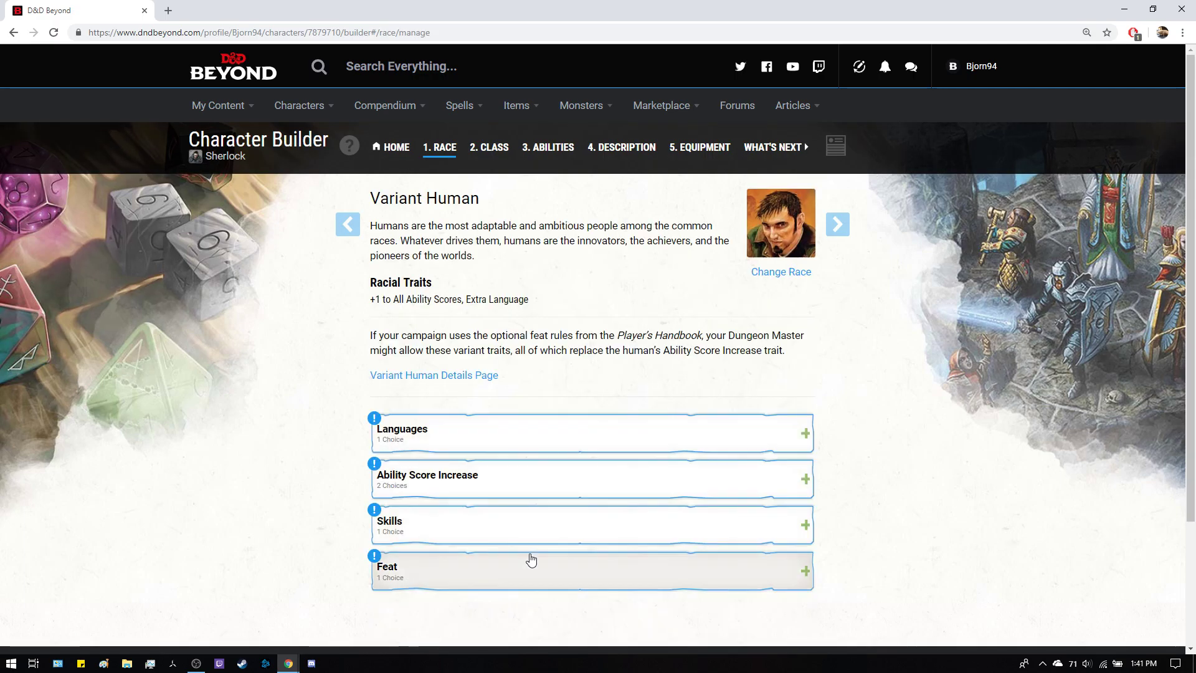
# Set the Variant Human's extra language to Undercommon and collapse the Languages trait.
pyautogui.click(460, 436)
pyautogui.scroll(-2, 464, 430)
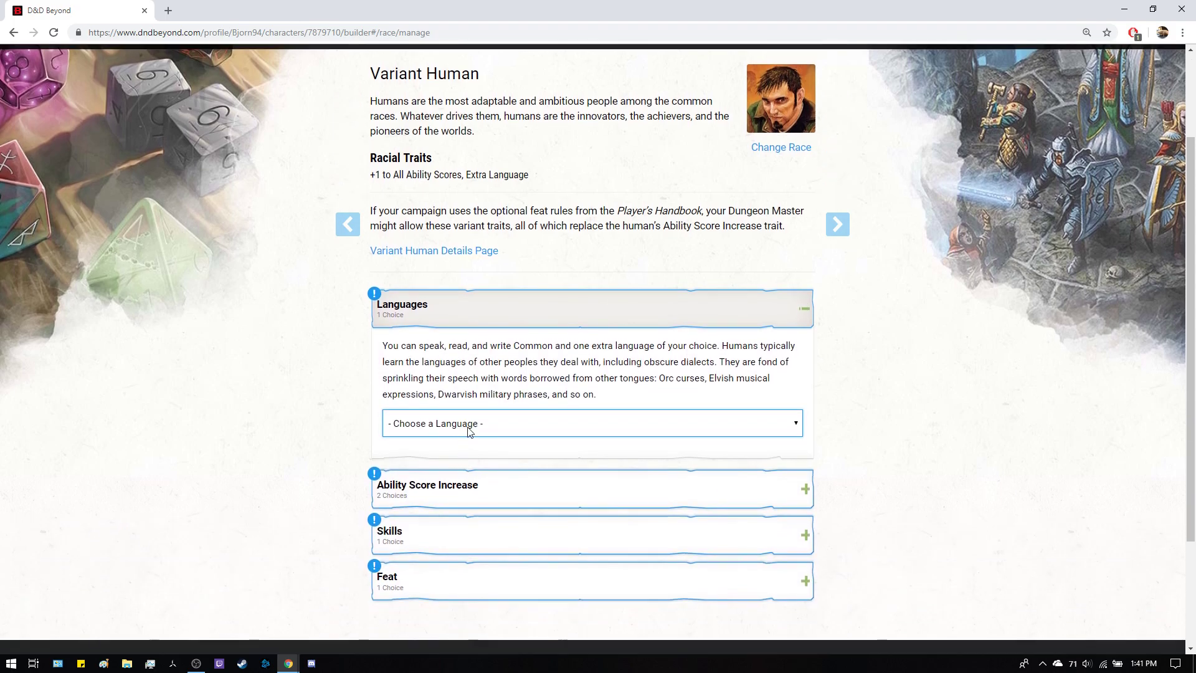
pyautogui.click(471, 426)
pyautogui.click(474, 403)
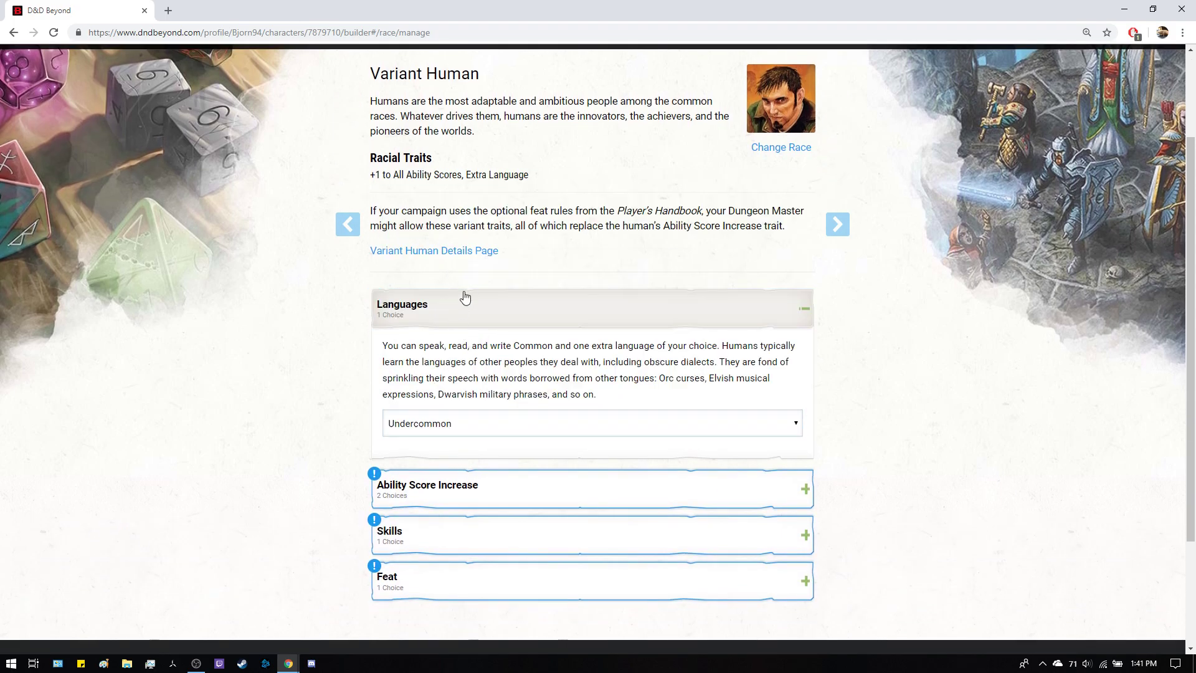
pyautogui.click(510, 324)
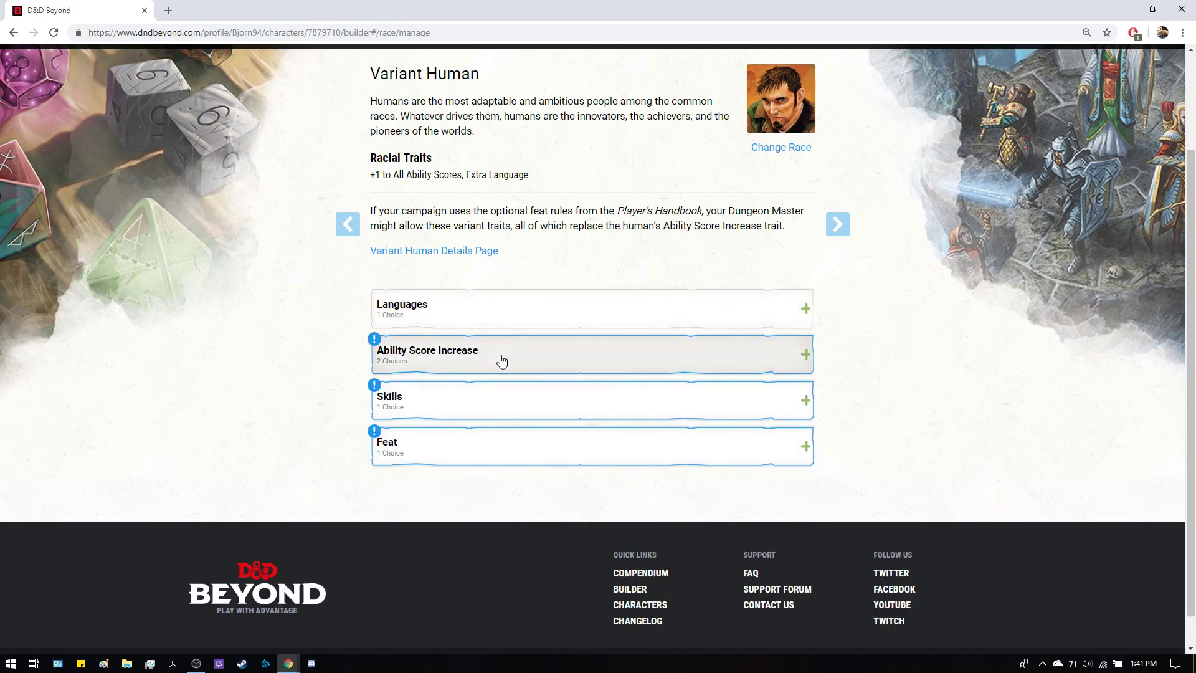
# Assign the two racial ability score increases to Dexterity and Intelligence.
pyautogui.click(502, 360)
pyautogui.scroll(-2, 507, 374)
pyautogui.click(507, 300)
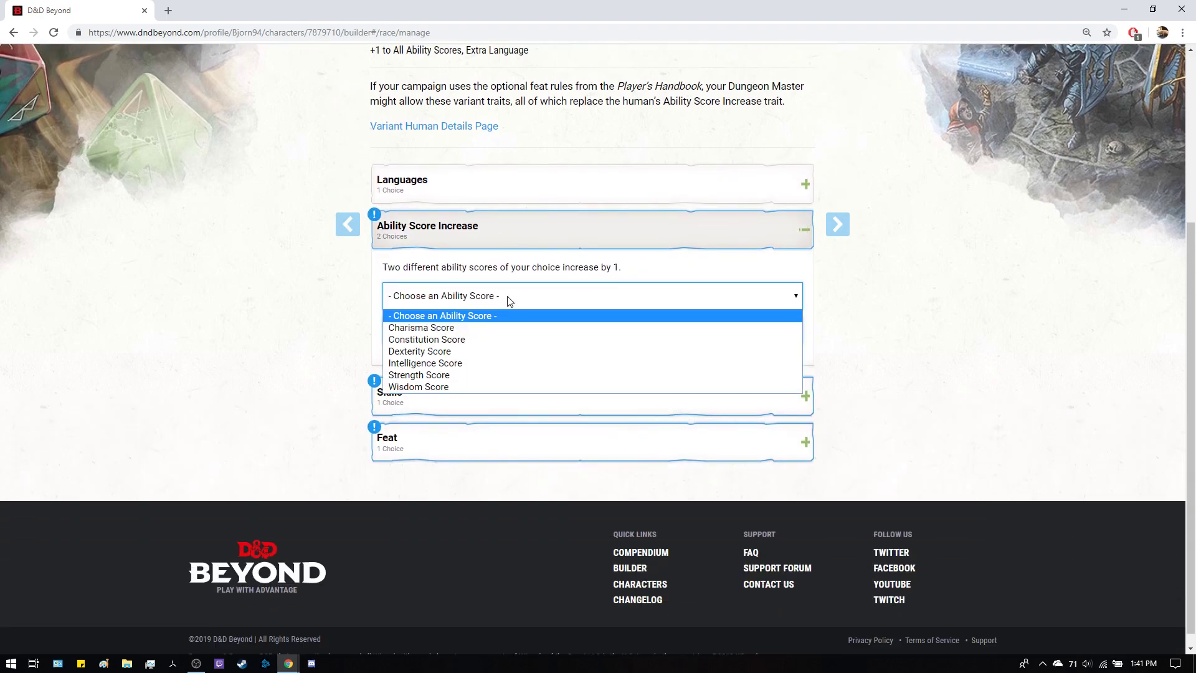
pyautogui.click(491, 351)
pyautogui.click(460, 332)
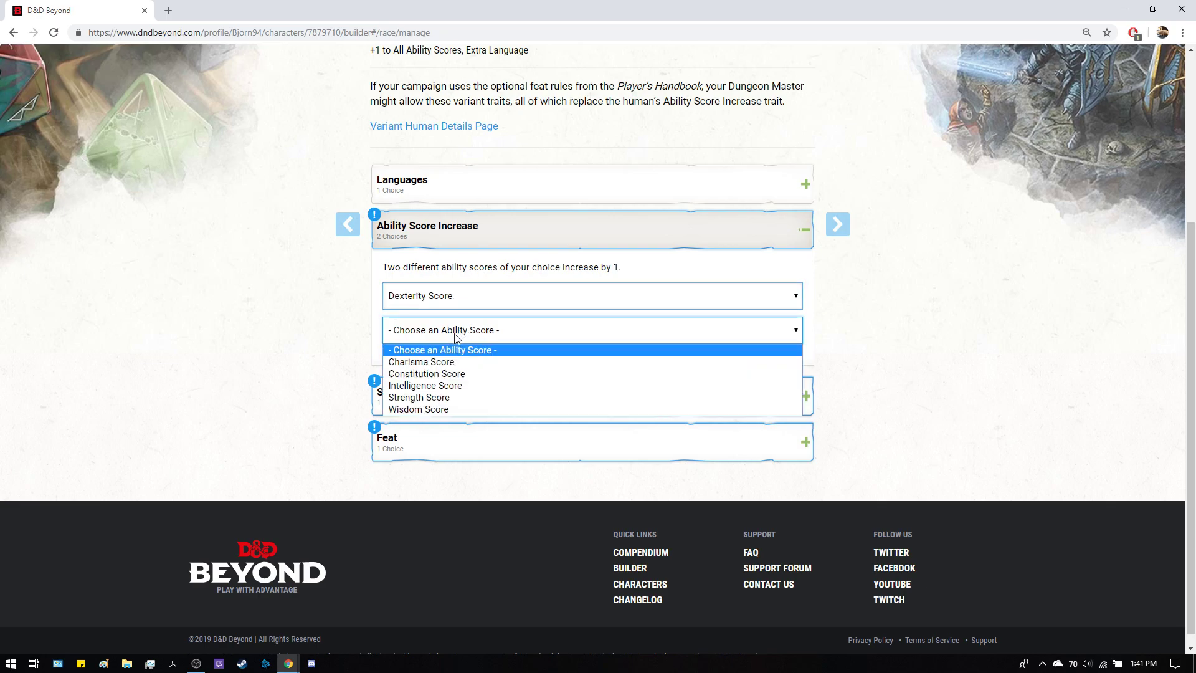
pyautogui.click(453, 386)
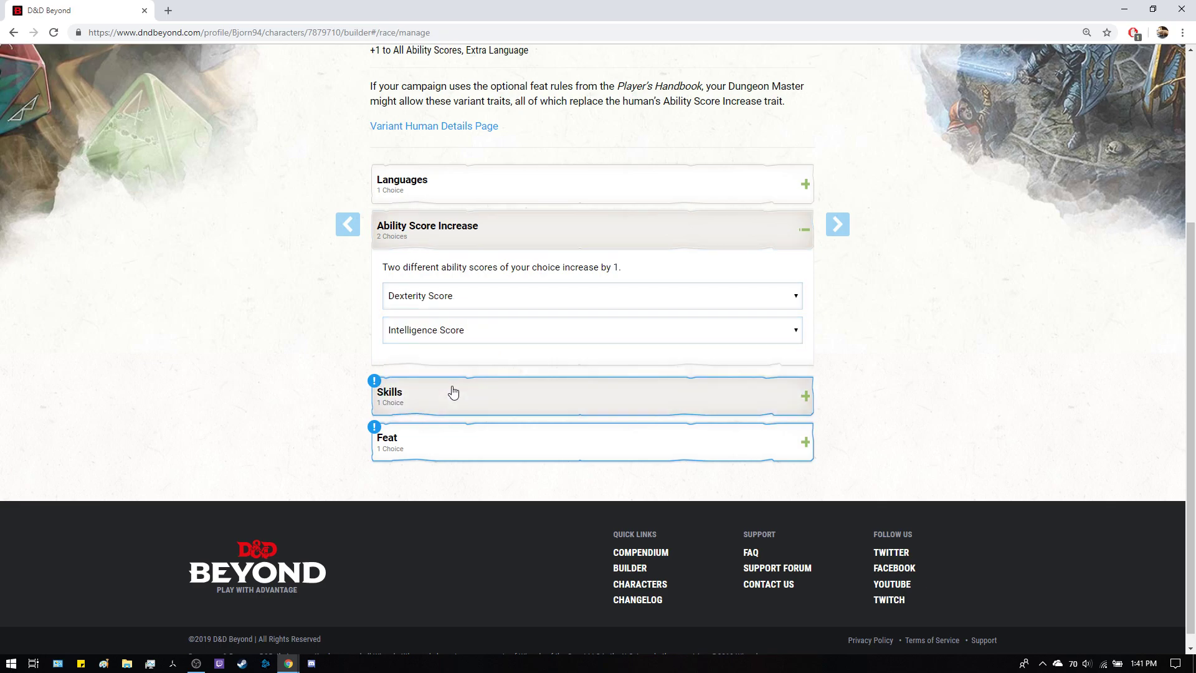
pyautogui.click(522, 225)
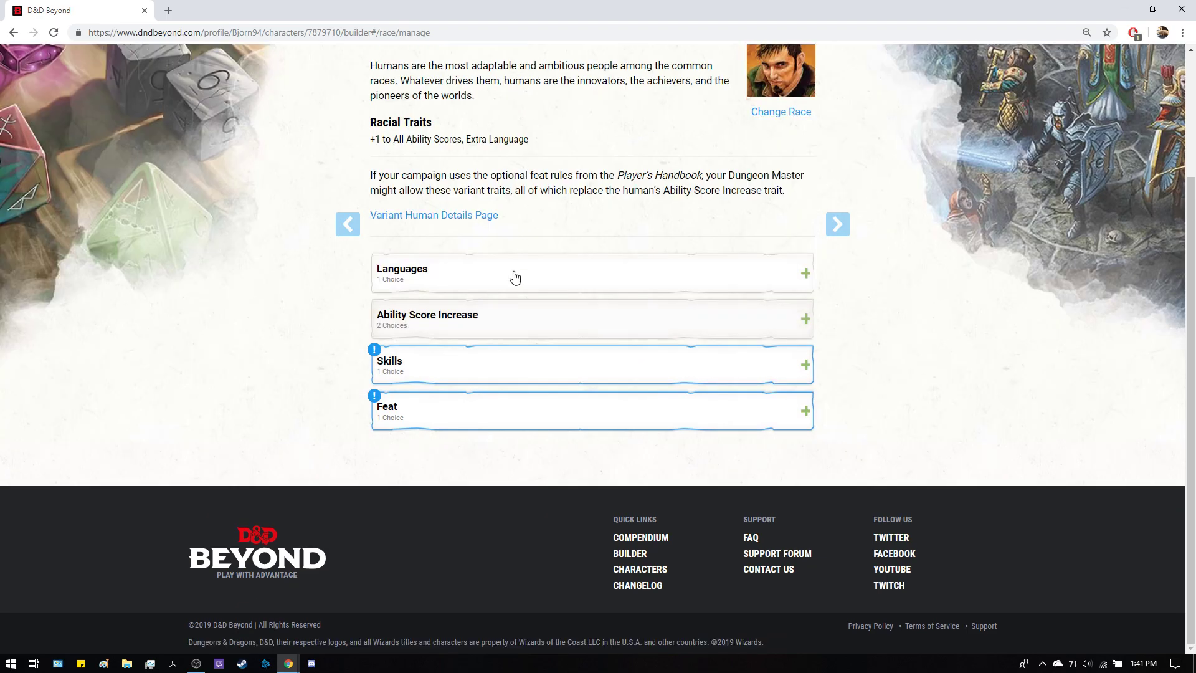
# Choose Investigation as the Variant Human's skill proficiency.
pyautogui.click(489, 363)
pyautogui.click(478, 366)
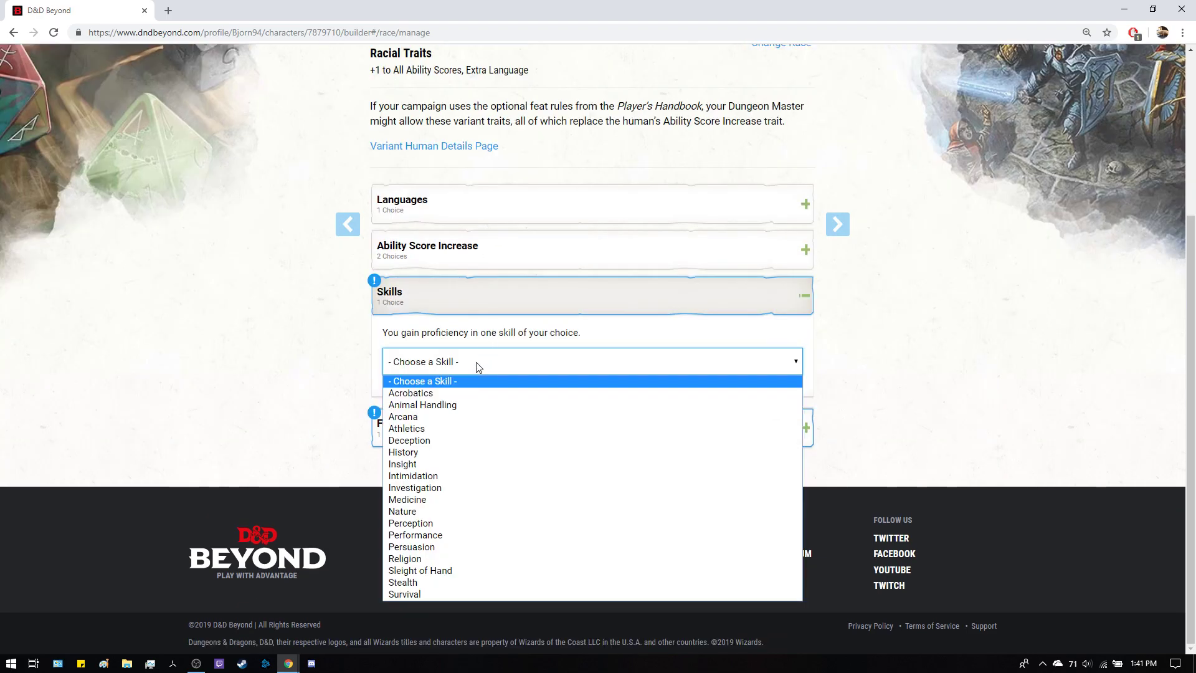
pyautogui.click(437, 489)
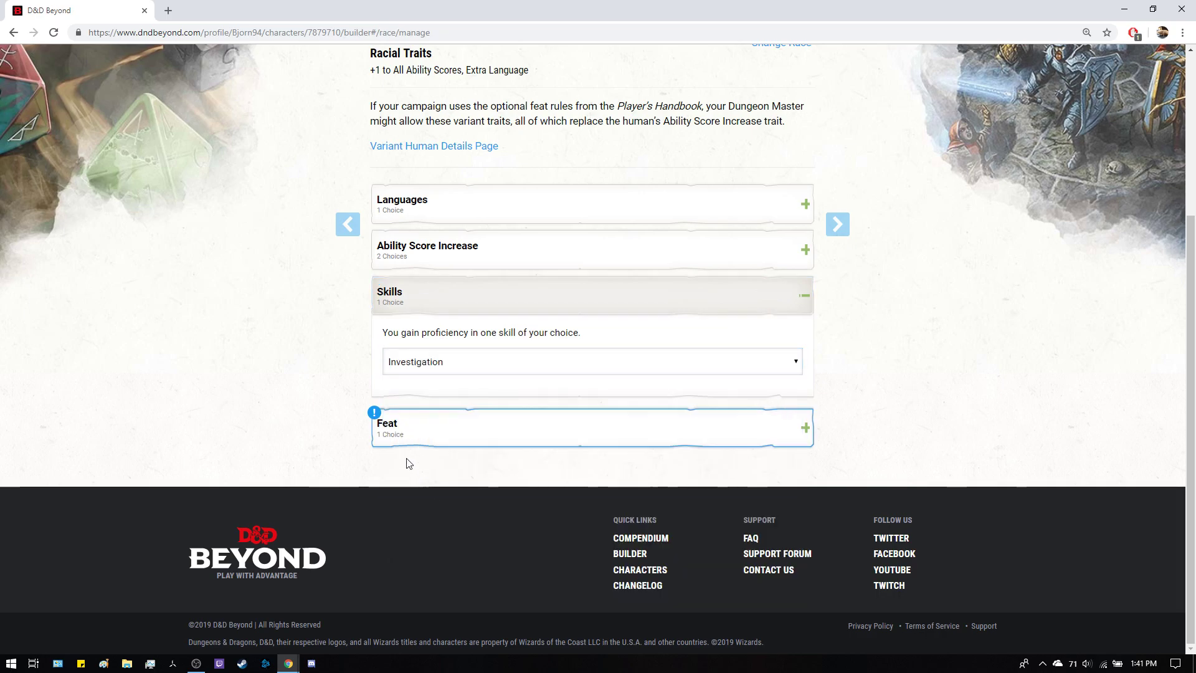
# Select Prodigy as the Variant Human's feat.
pyautogui.click(412, 436)
pyautogui.scroll(-1, 411, 430)
pyautogui.click(427, 410)
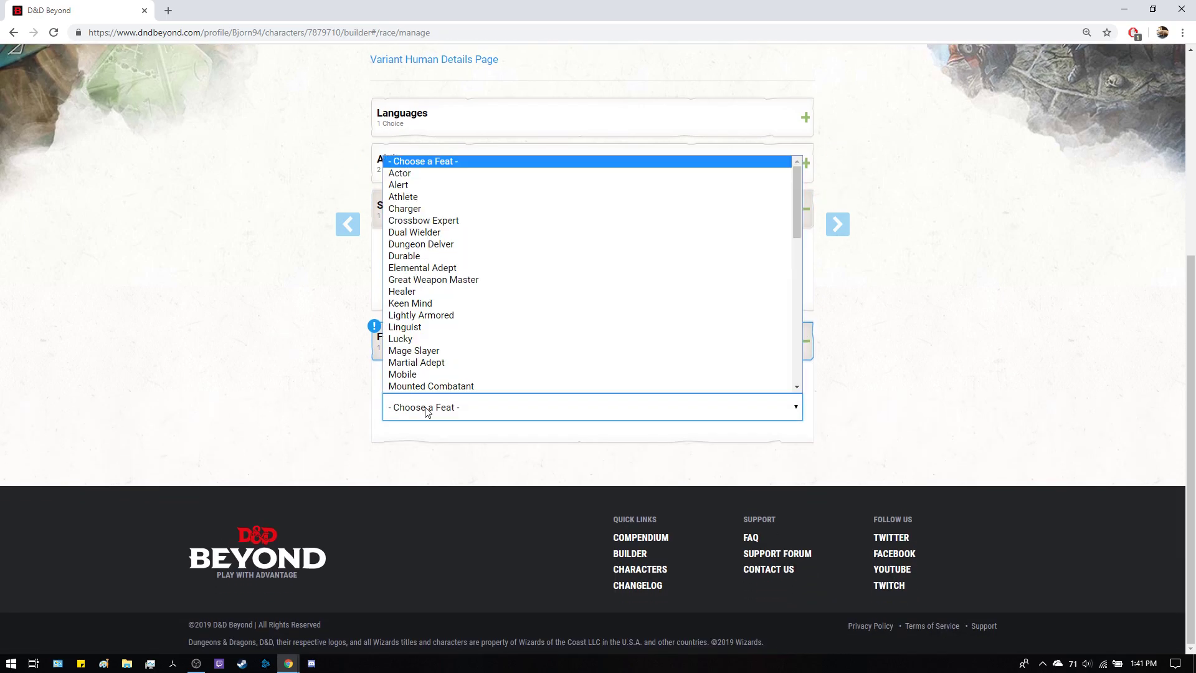
pyautogui.scroll(-5, 470, 305)
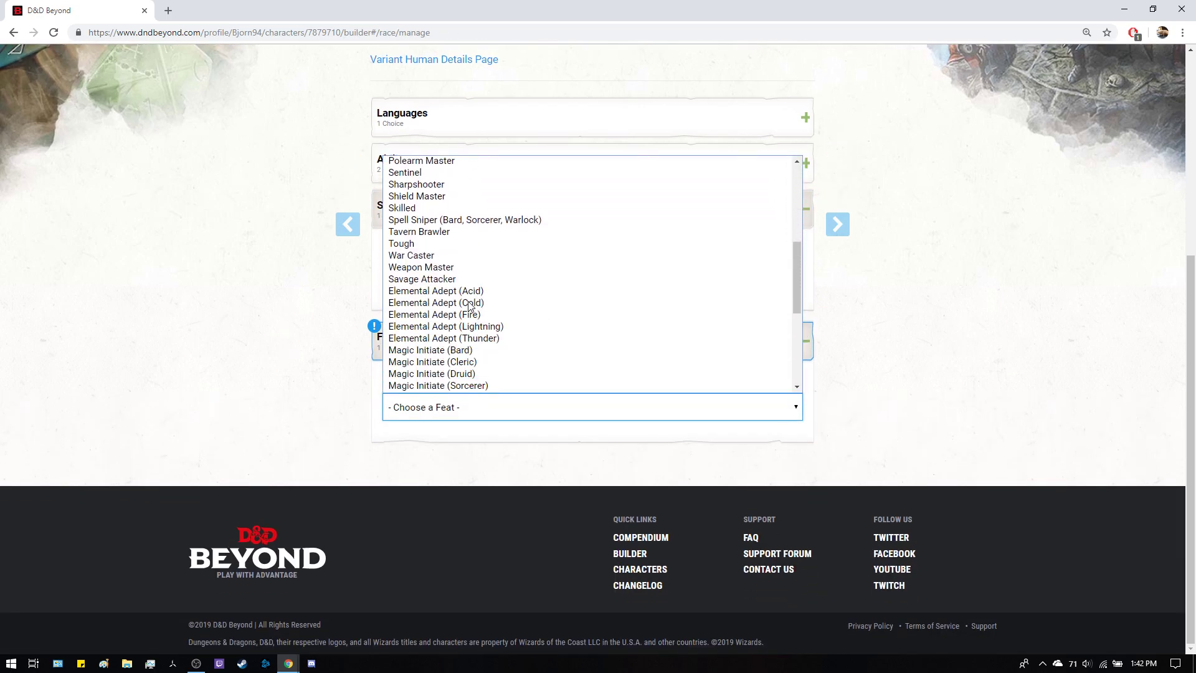
pyautogui.scroll(-4, 470, 305)
pyautogui.click(424, 361)
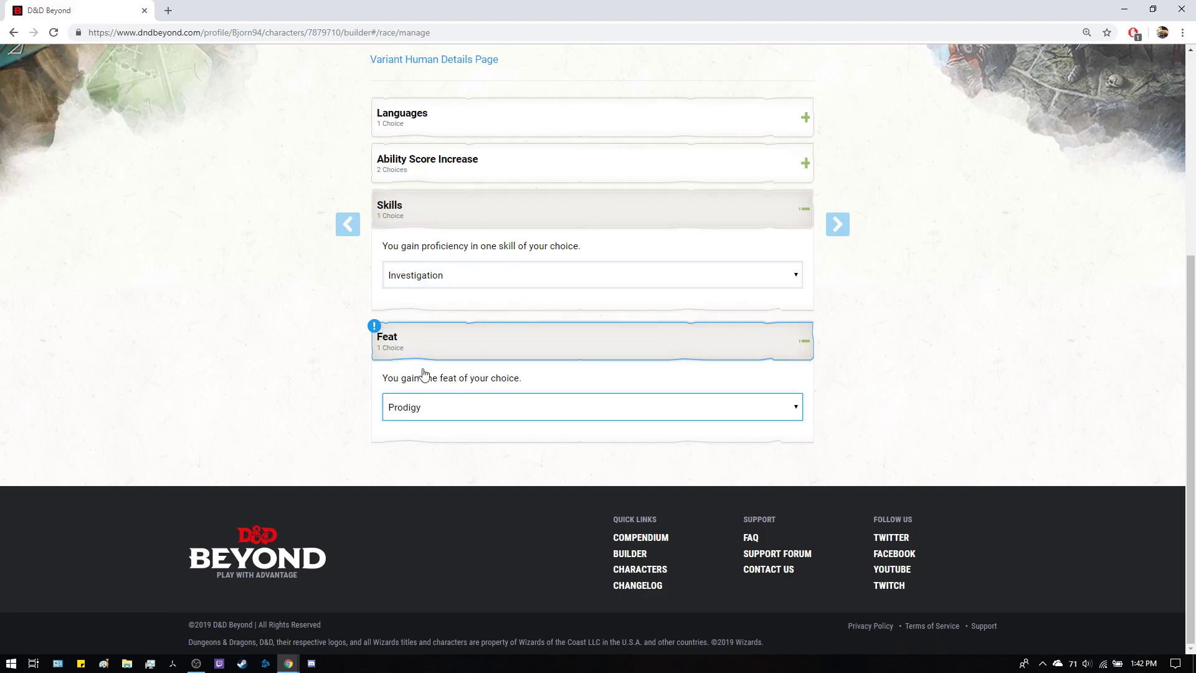
# Fill in the Prodigy feat choices with Sleight of Hand, Disguise Kit, Celestial, and Investigation as the expertise skill.
pyautogui.scroll(-2, 296, 457)
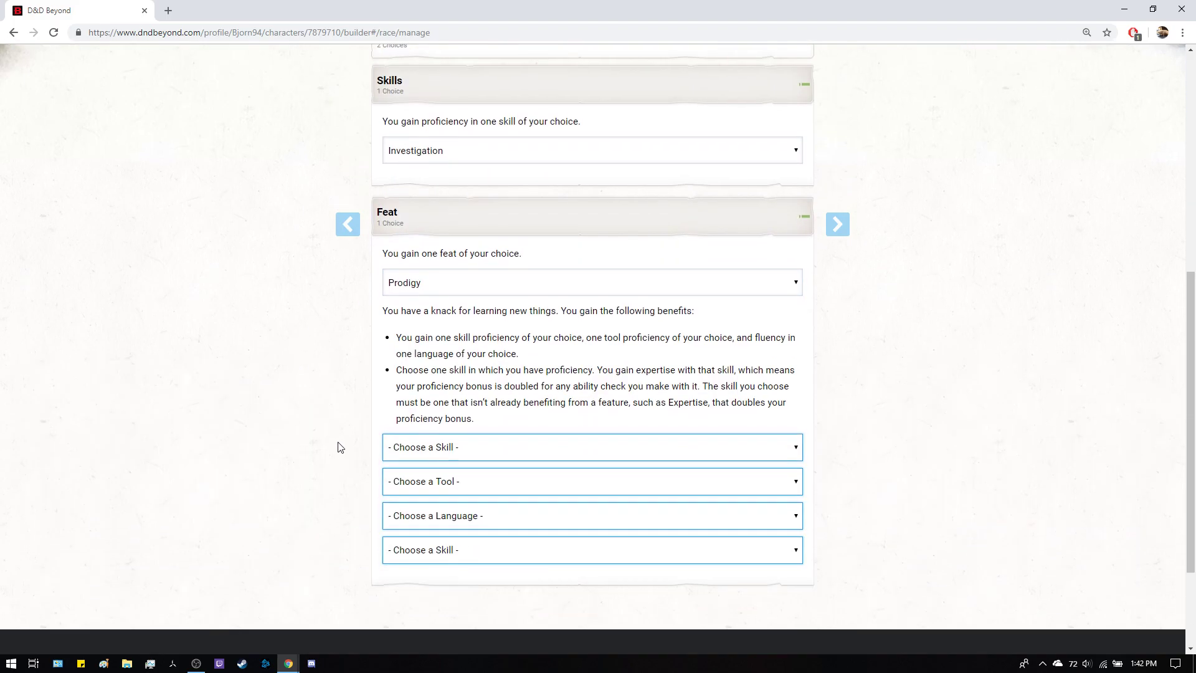
pyautogui.click(501, 449)
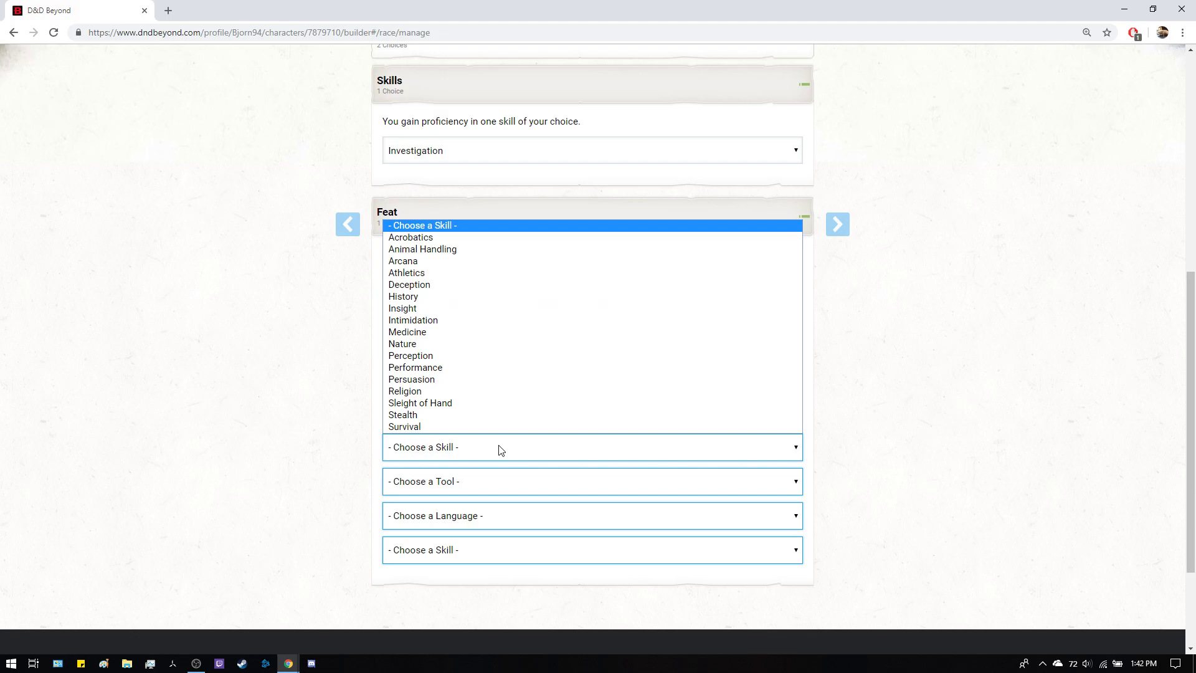
pyautogui.click(469, 404)
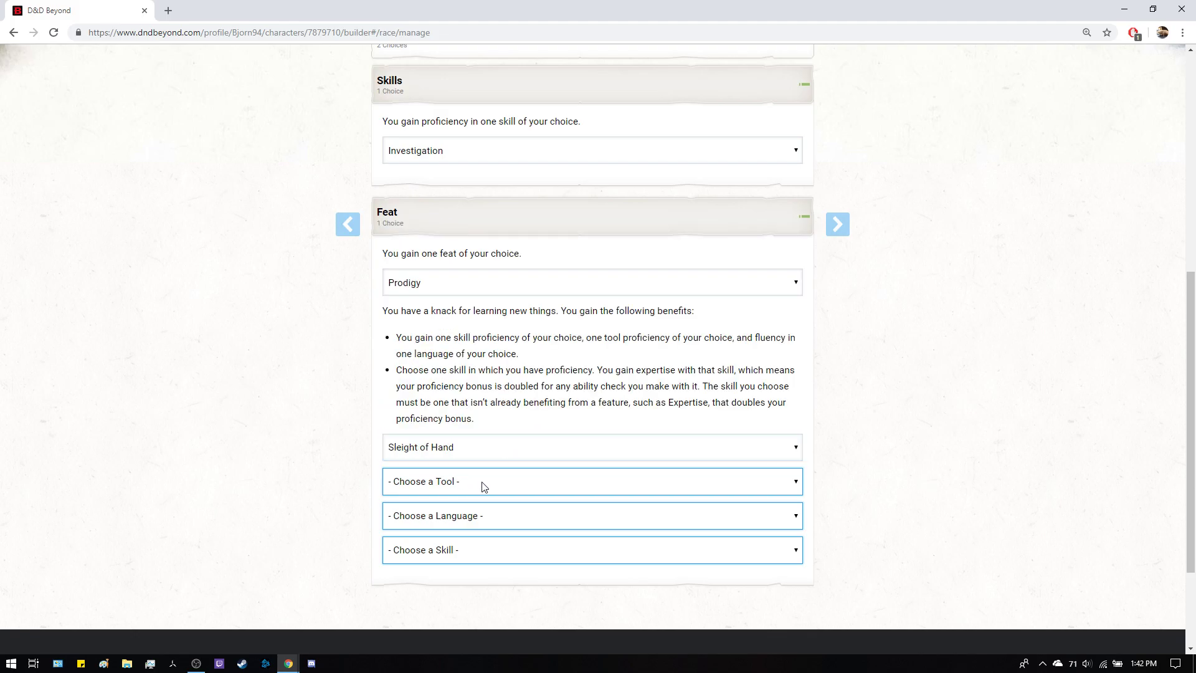
pyautogui.click(486, 486)
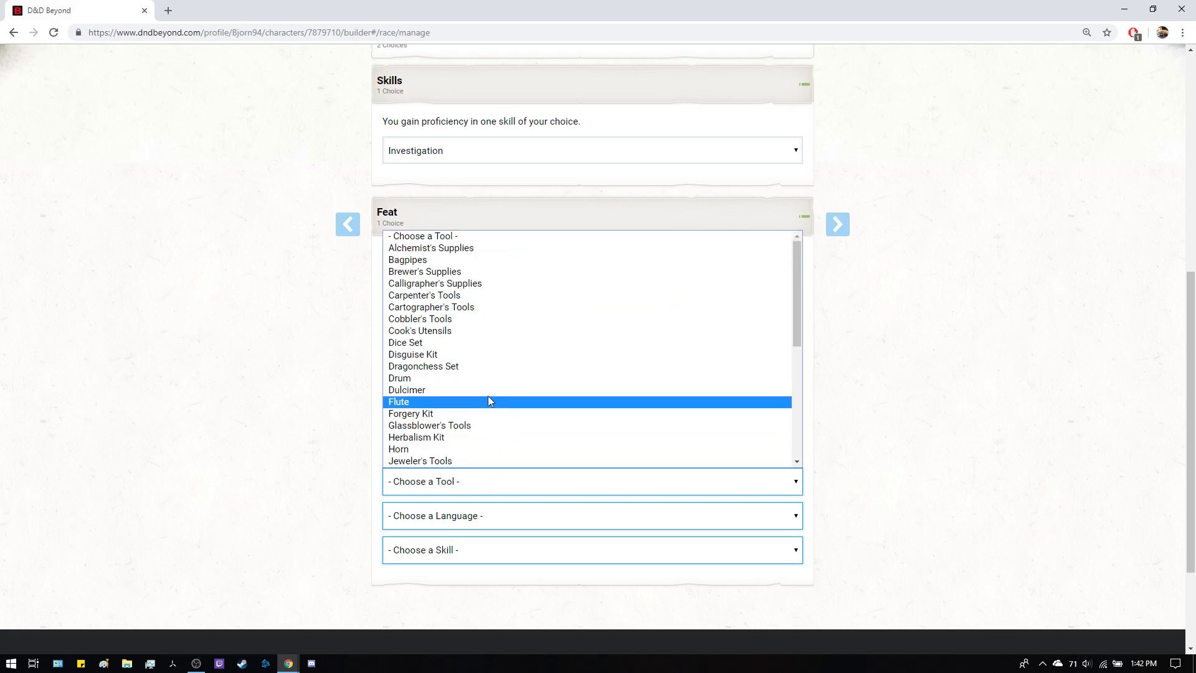
pyautogui.click(497, 355)
pyautogui.click(493, 516)
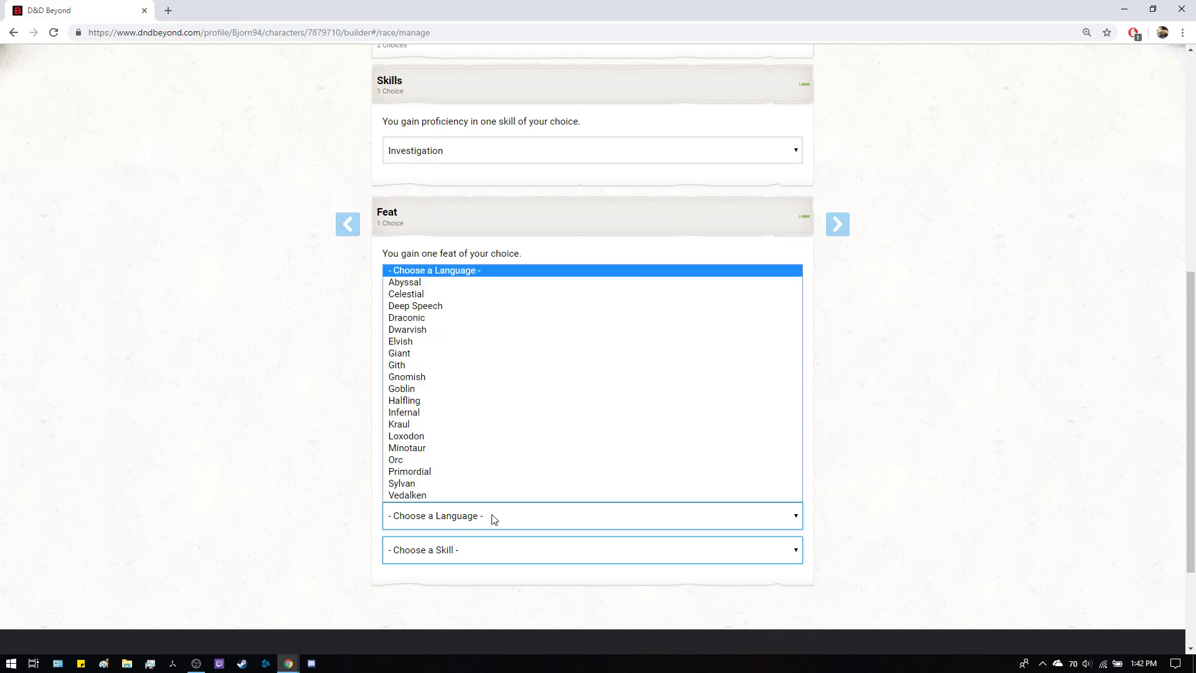
pyautogui.click(490, 294)
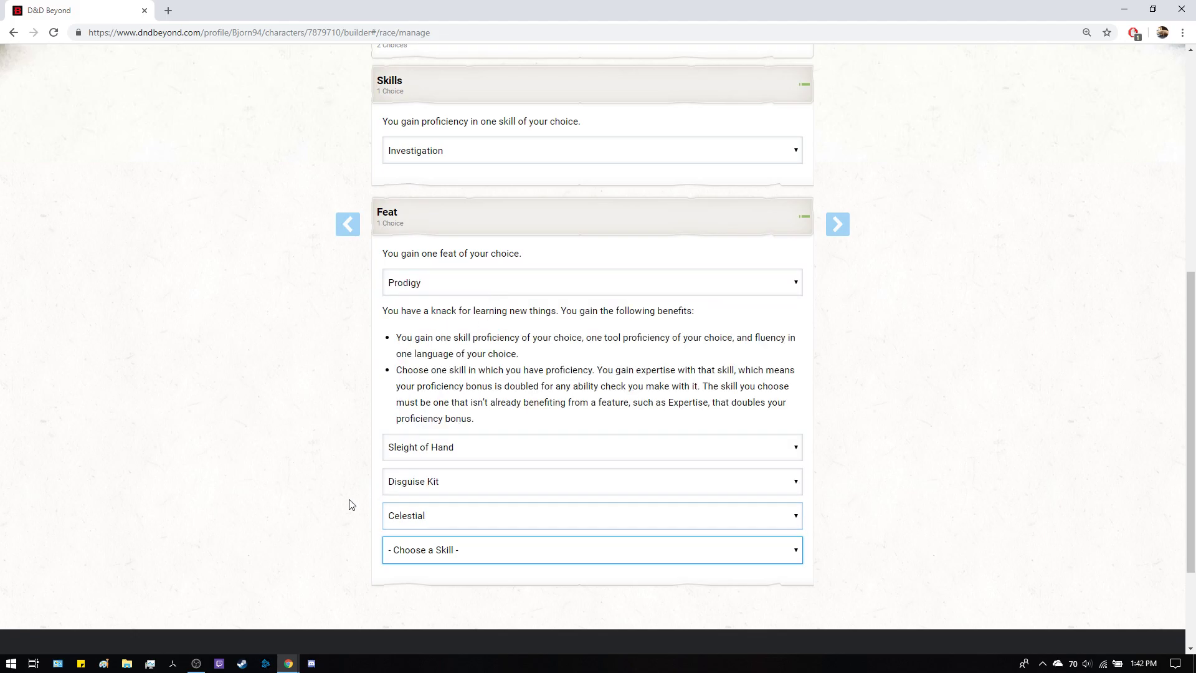
pyautogui.click(485, 557)
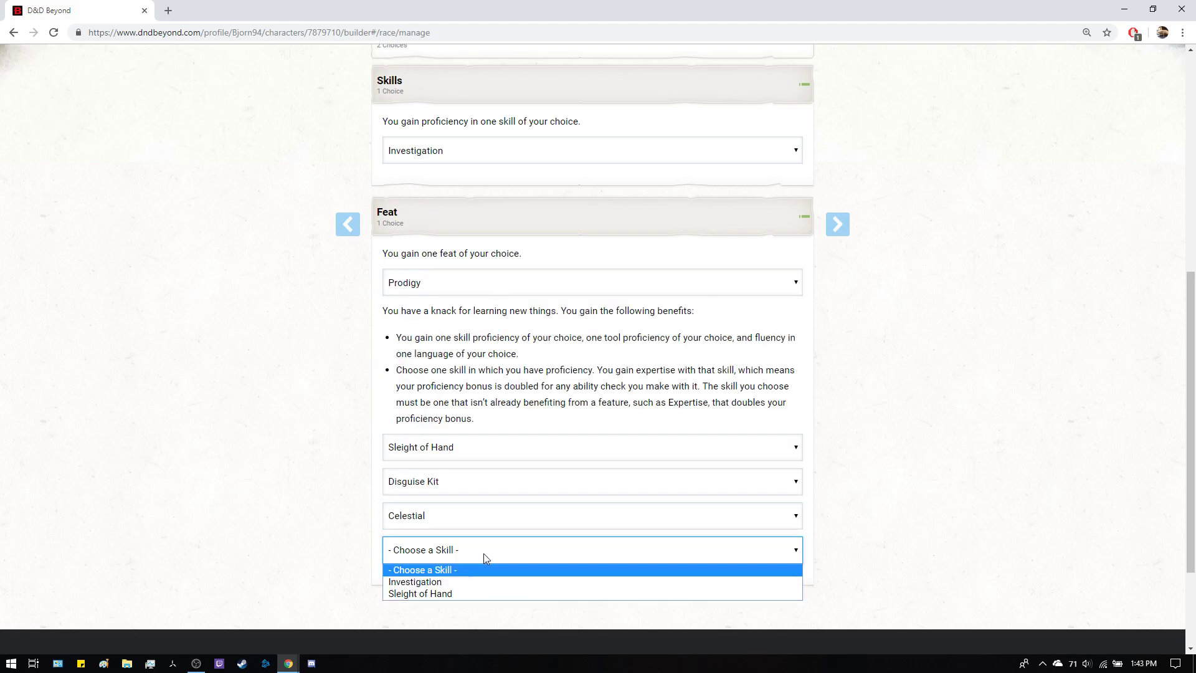
pyautogui.click(477, 583)
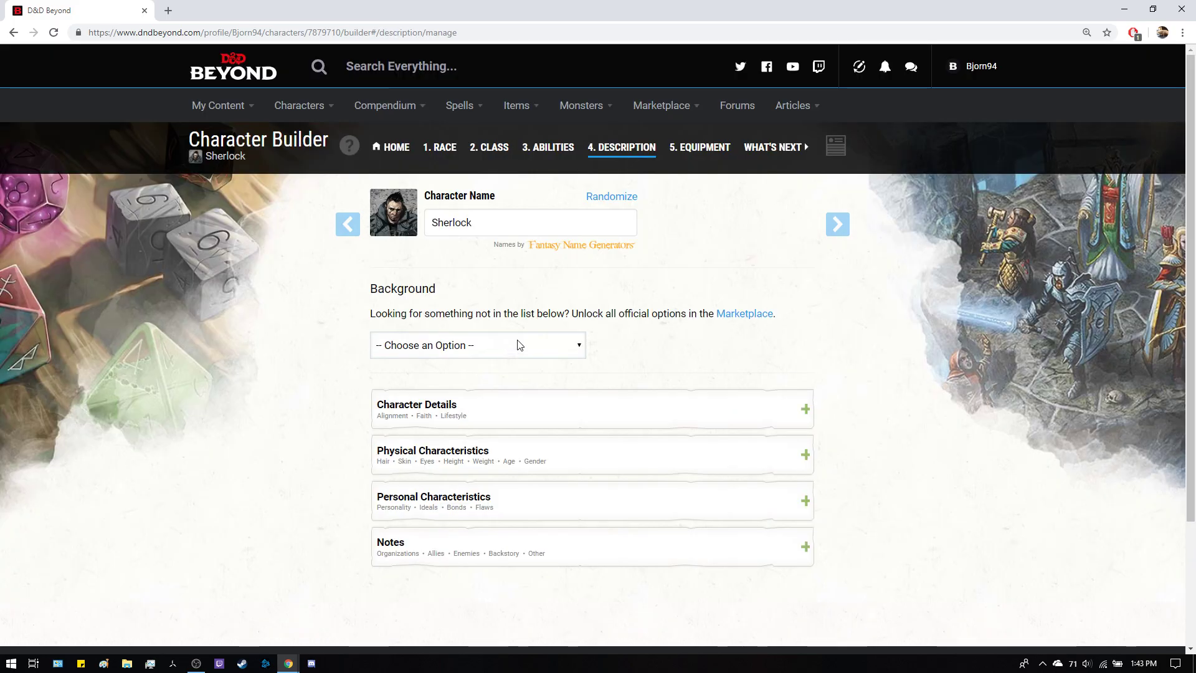
# Set the character's background to Urban Bounty Hunter.
pyautogui.click(521, 347)
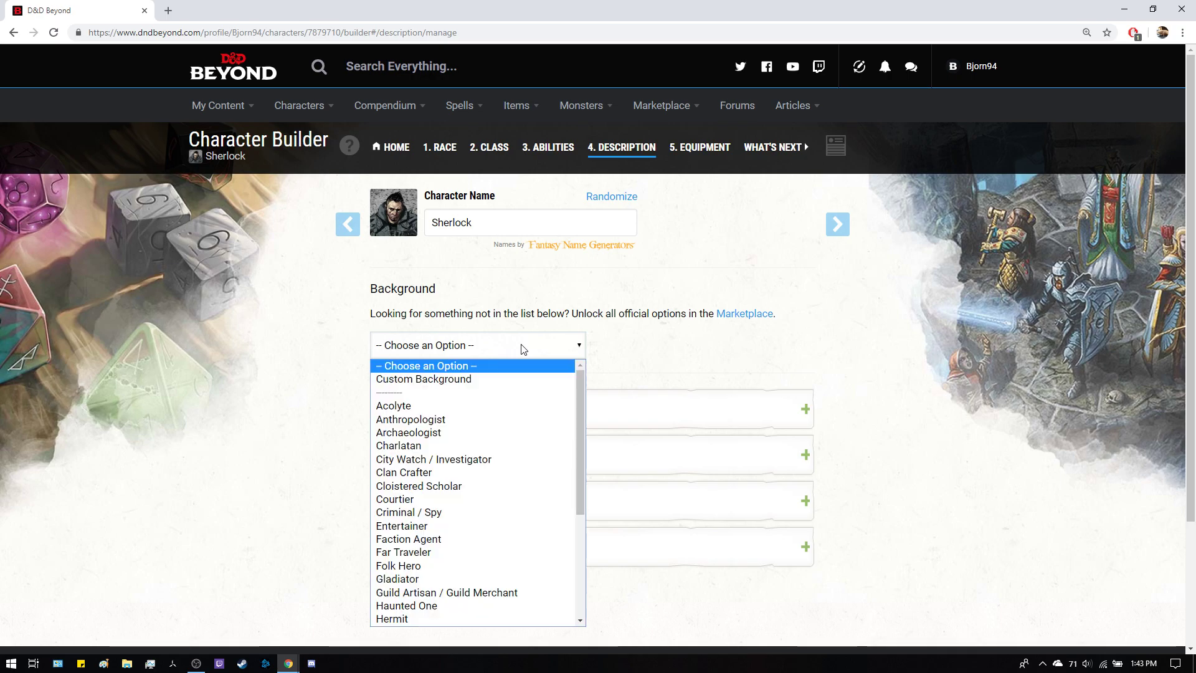
pyautogui.scroll(-3, 506, 469)
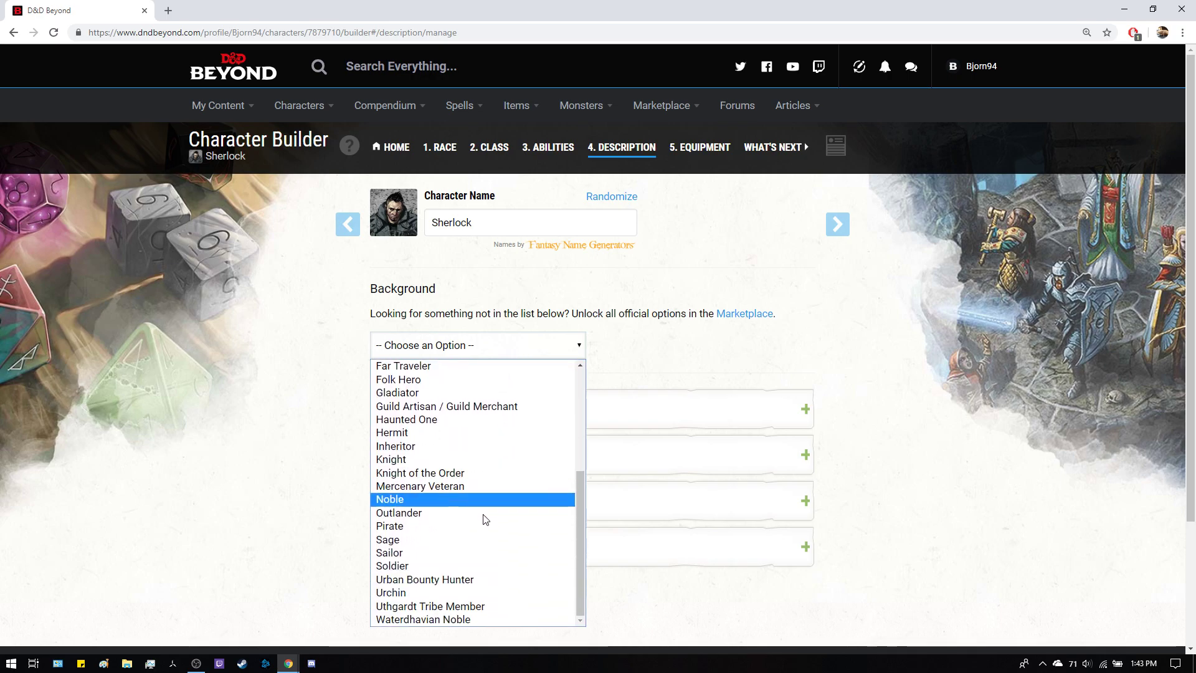
pyautogui.click(457, 579)
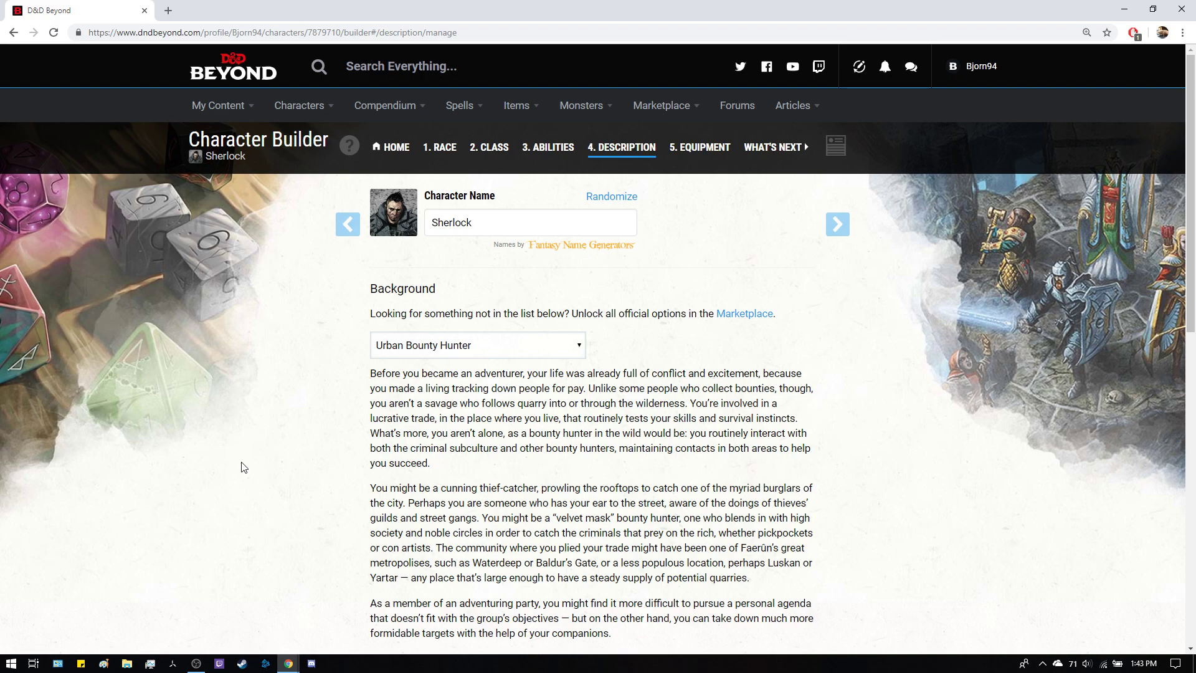
# Choose Deception and Persuasion as the Urban Bounty Hunter's skill proficiencies.
pyautogui.scroll(-5, 382, 400)
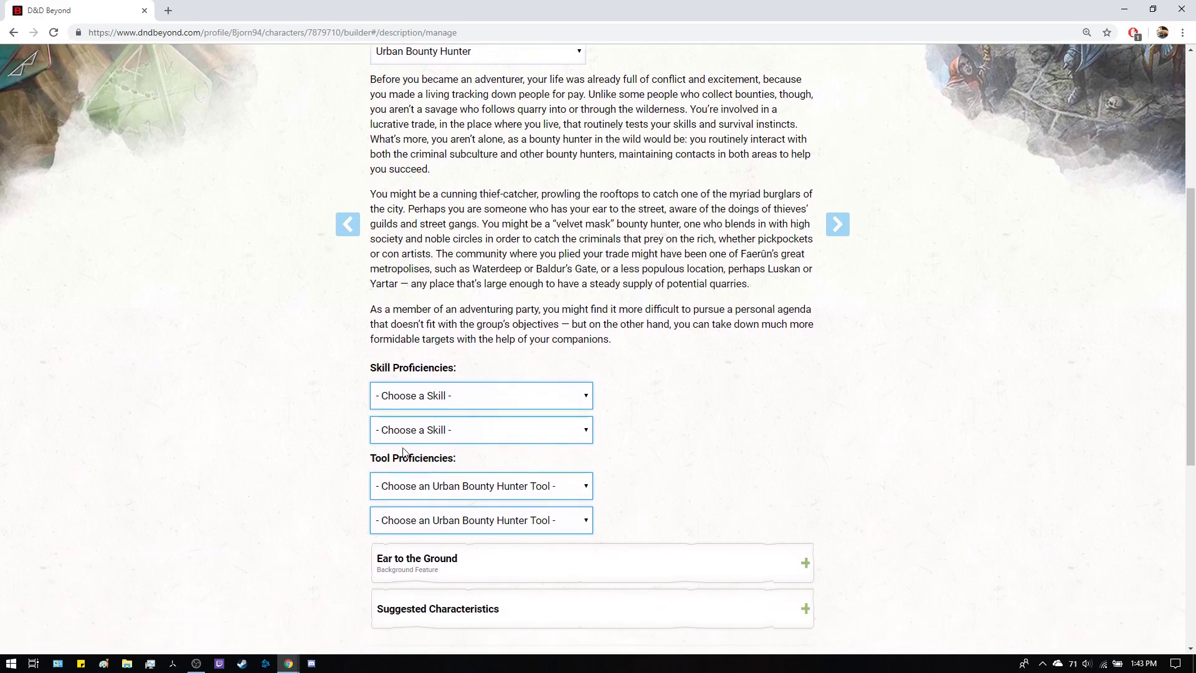
pyautogui.click(466, 387)
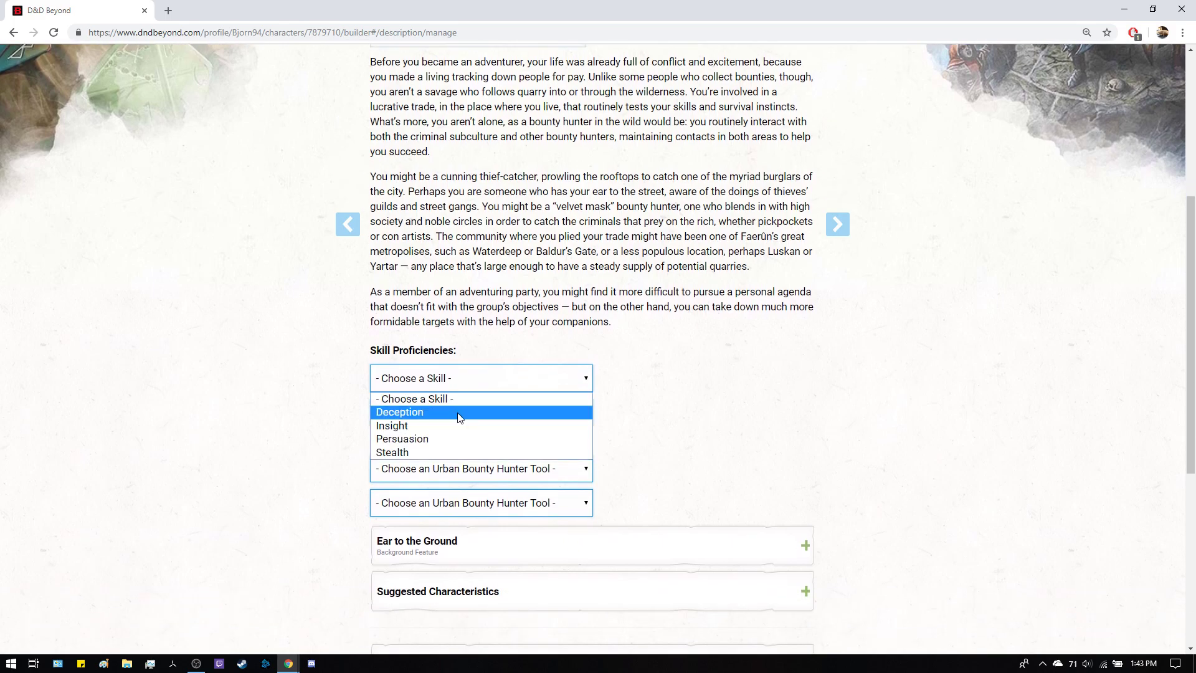
pyautogui.click(459, 414)
pyautogui.click(439, 420)
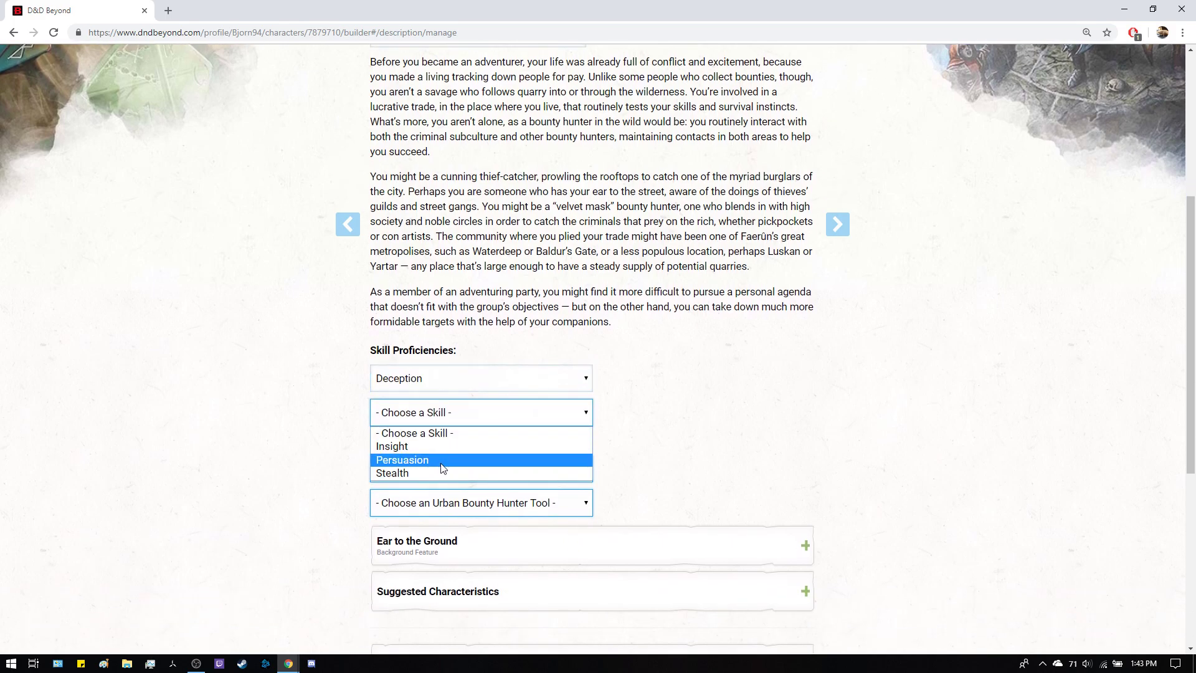
pyautogui.click(441, 467)
# Go to the ability scores and examine the generation methods and the score calculations for all six abilities.
pyautogui.hotkey('alt', 'Left')
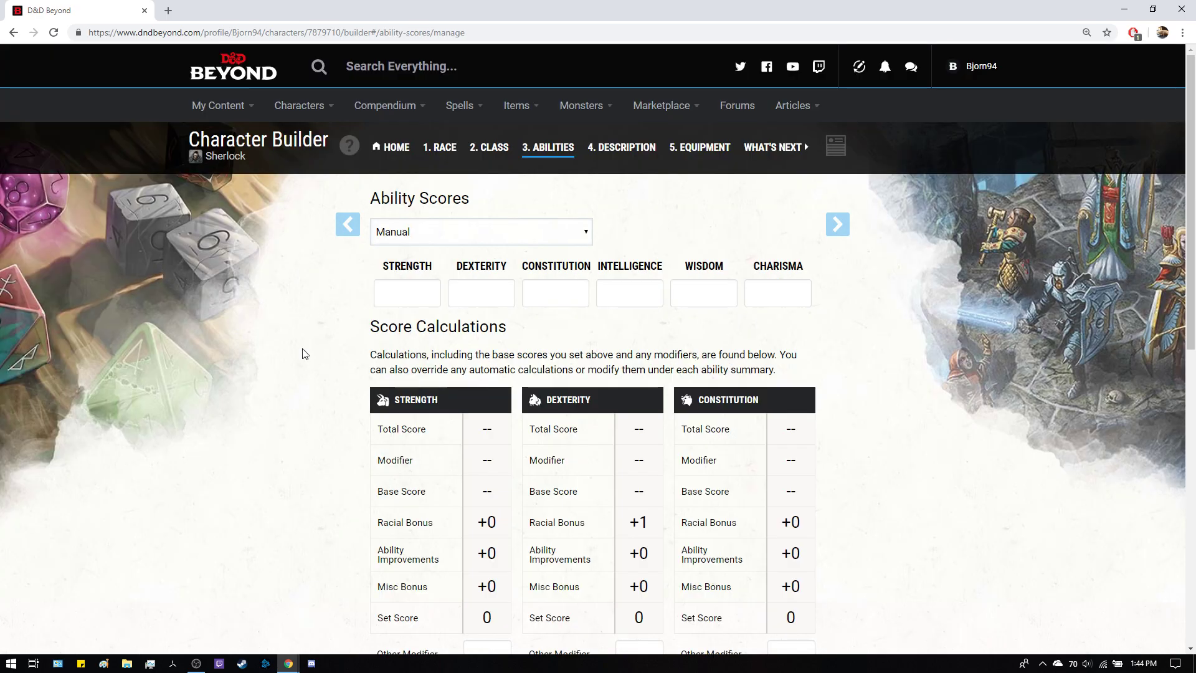
pyautogui.click(480, 241)
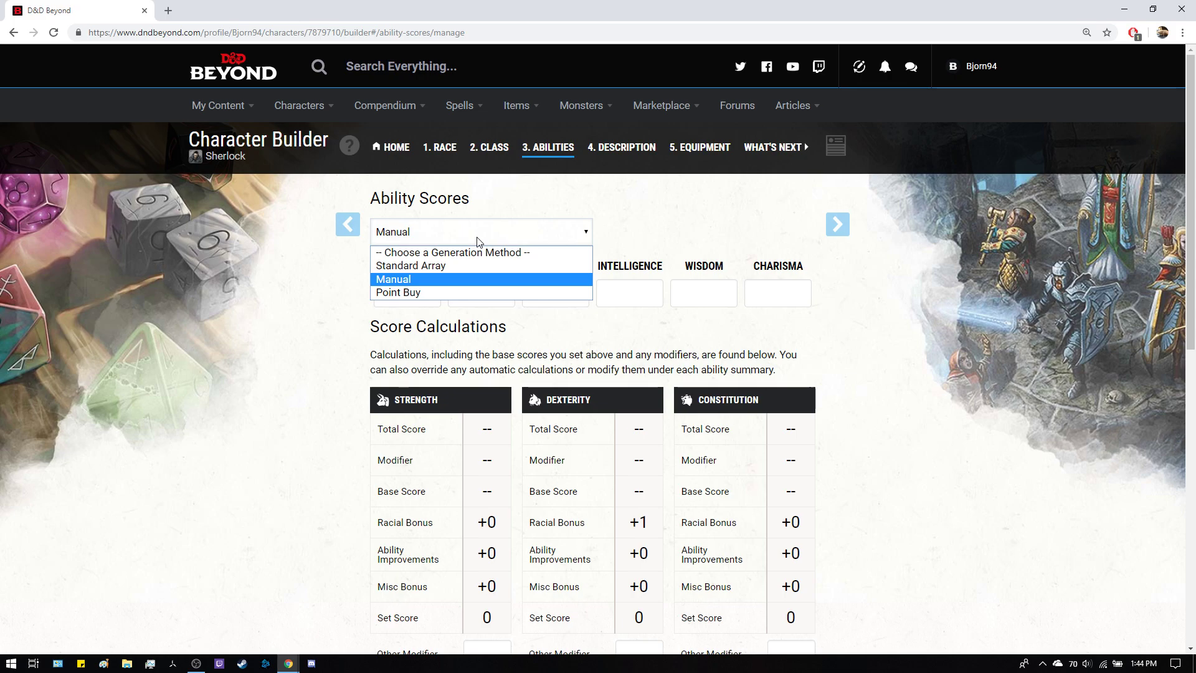
pyautogui.click(479, 241)
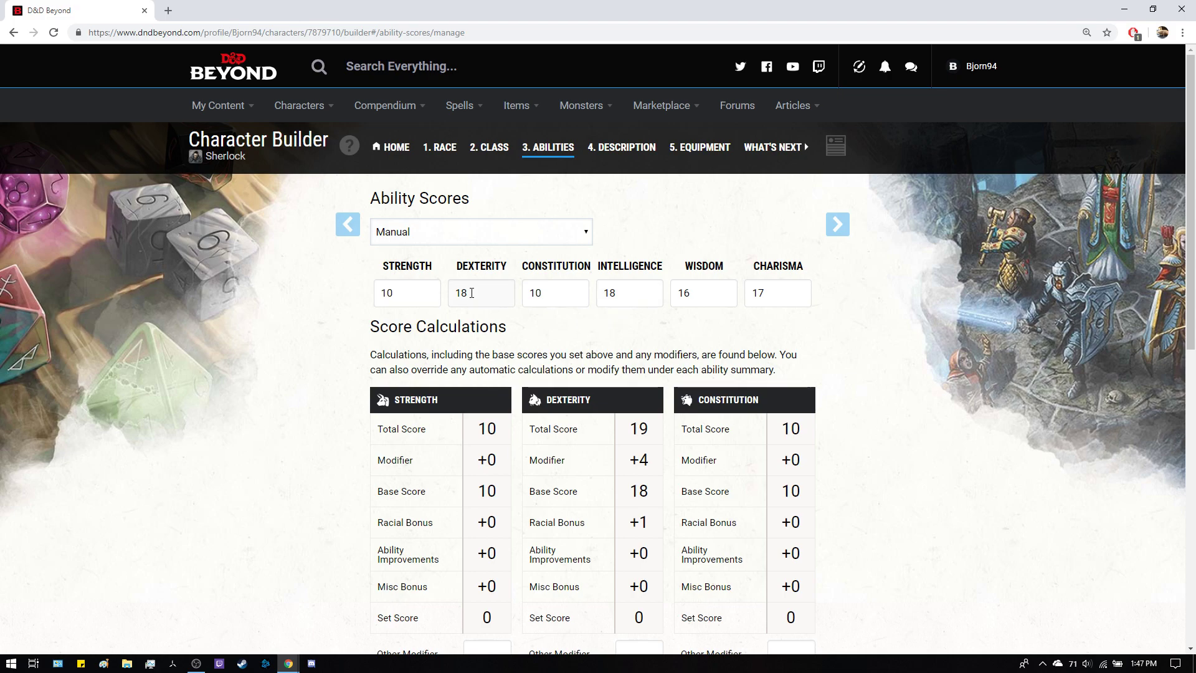
pyautogui.scroll(-6, 639, 447)
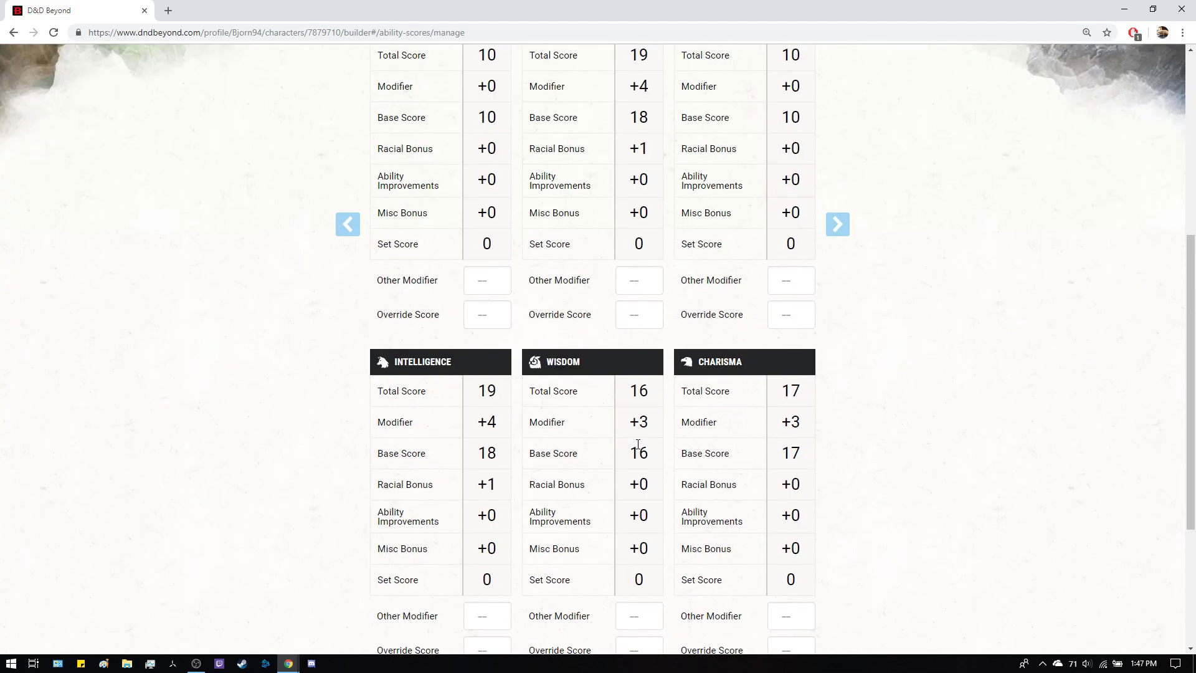
pyautogui.scroll(6, 458, 446)
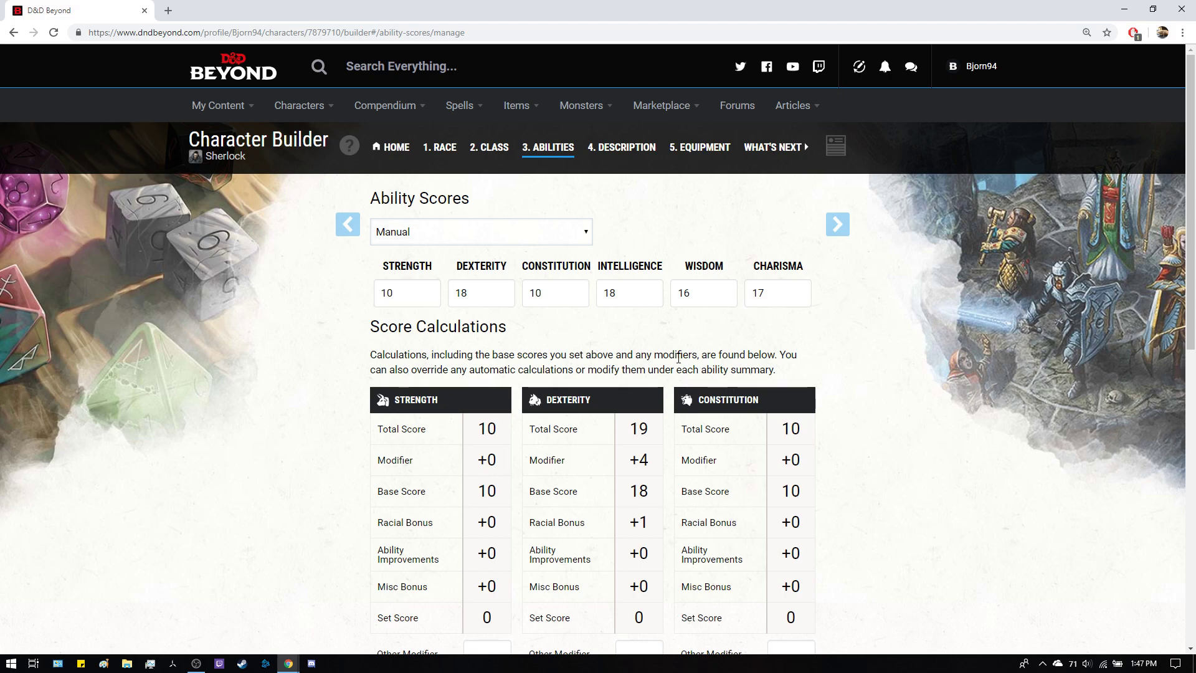
# Return to the class list and add Rogue as the character's class.
pyautogui.hotkey('alt', 'Left')
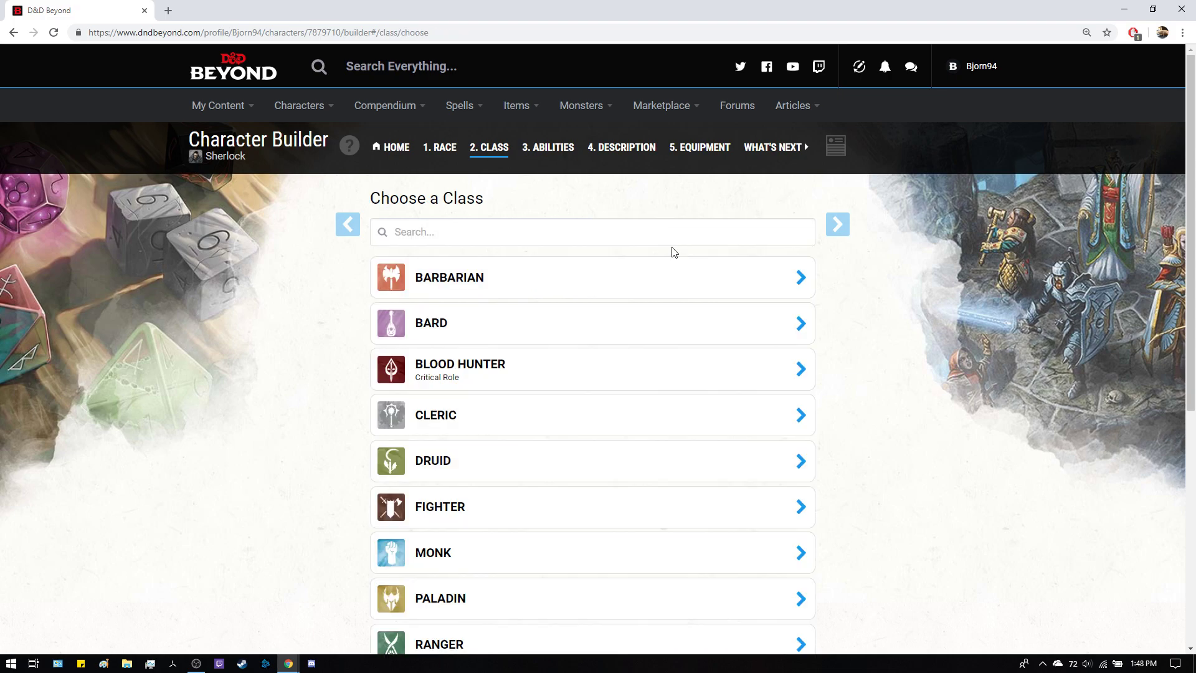
pyautogui.scroll(-2, 672, 252)
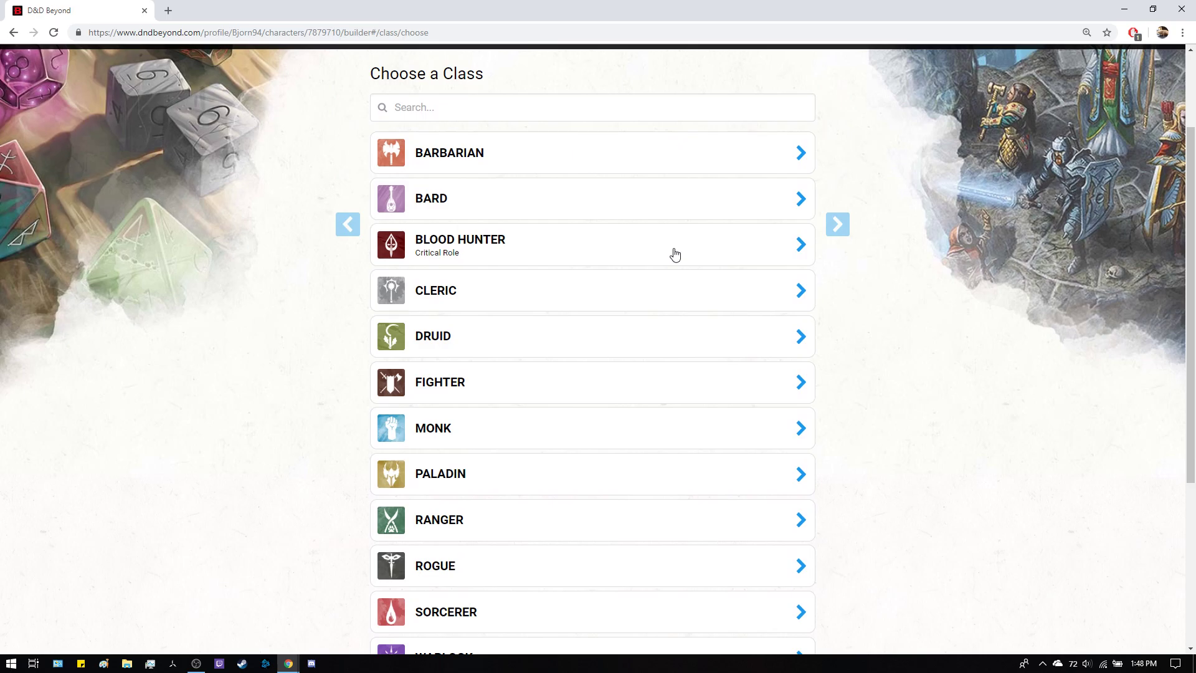
pyautogui.scroll(-1, 679, 257)
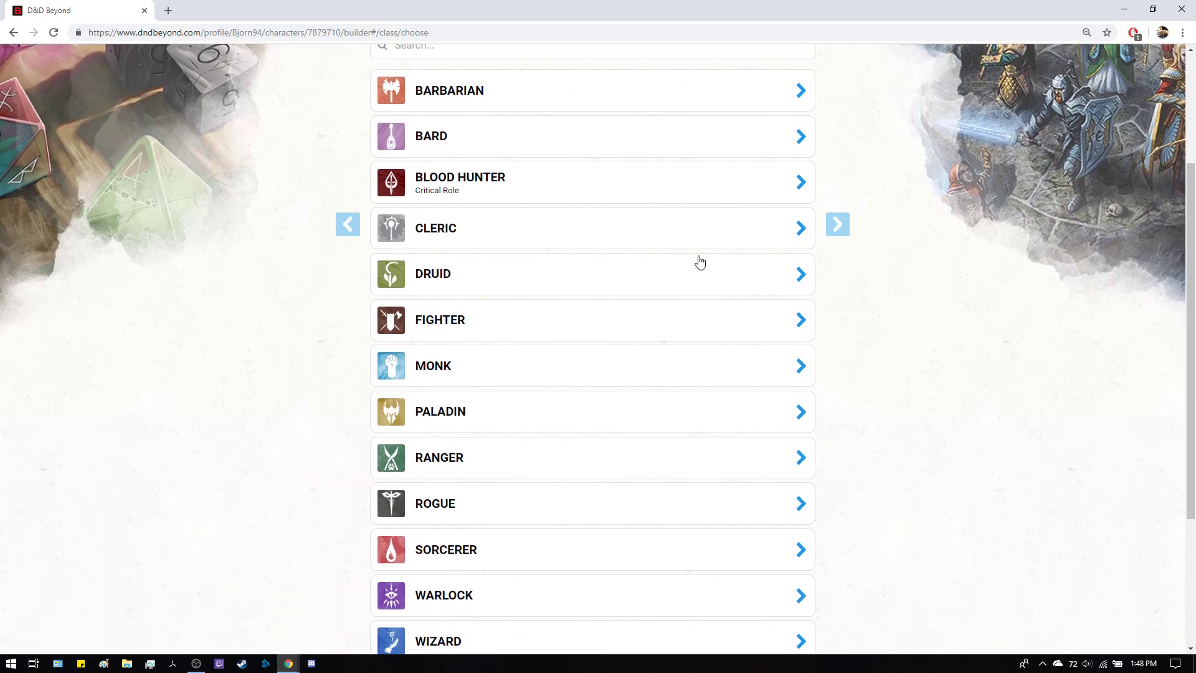
pyautogui.scroll(-2, 686, 286)
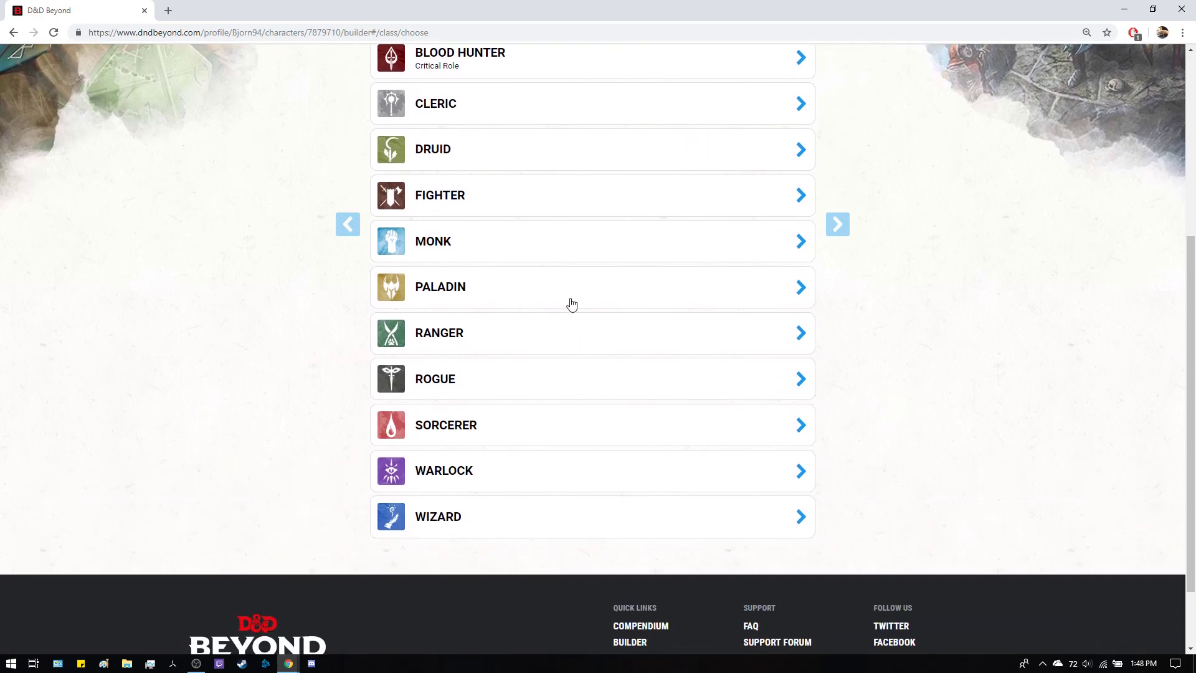
pyautogui.click(494, 392)
pyautogui.click(517, 551)
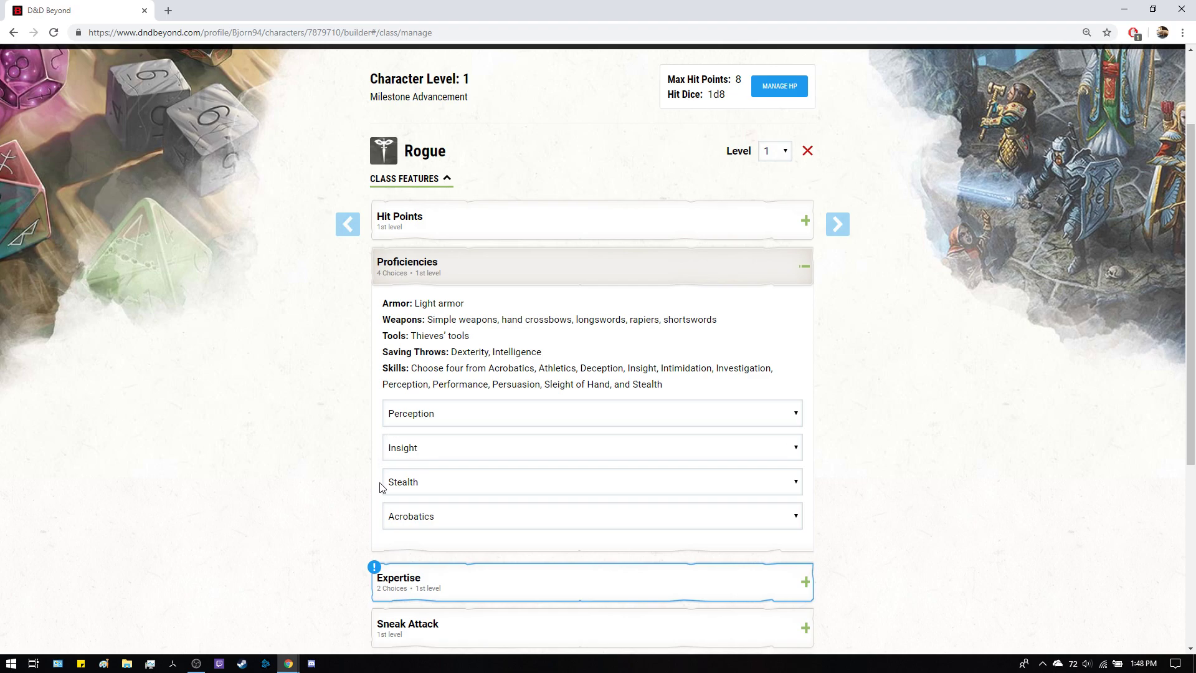
# Choose Insight and Stealth as the Rogue's 1st-level Expertise skills.
pyautogui.scroll(-2, 302, 475)
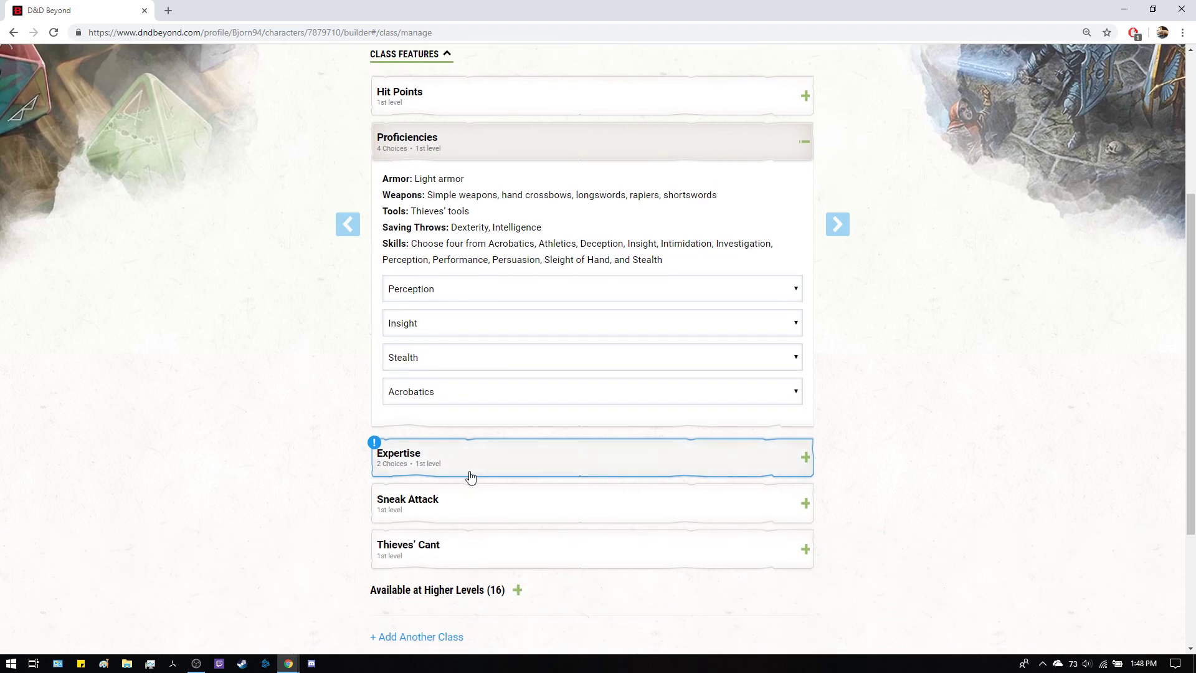
pyautogui.click(474, 459)
pyautogui.scroll(-2, 473, 459)
pyautogui.click(481, 475)
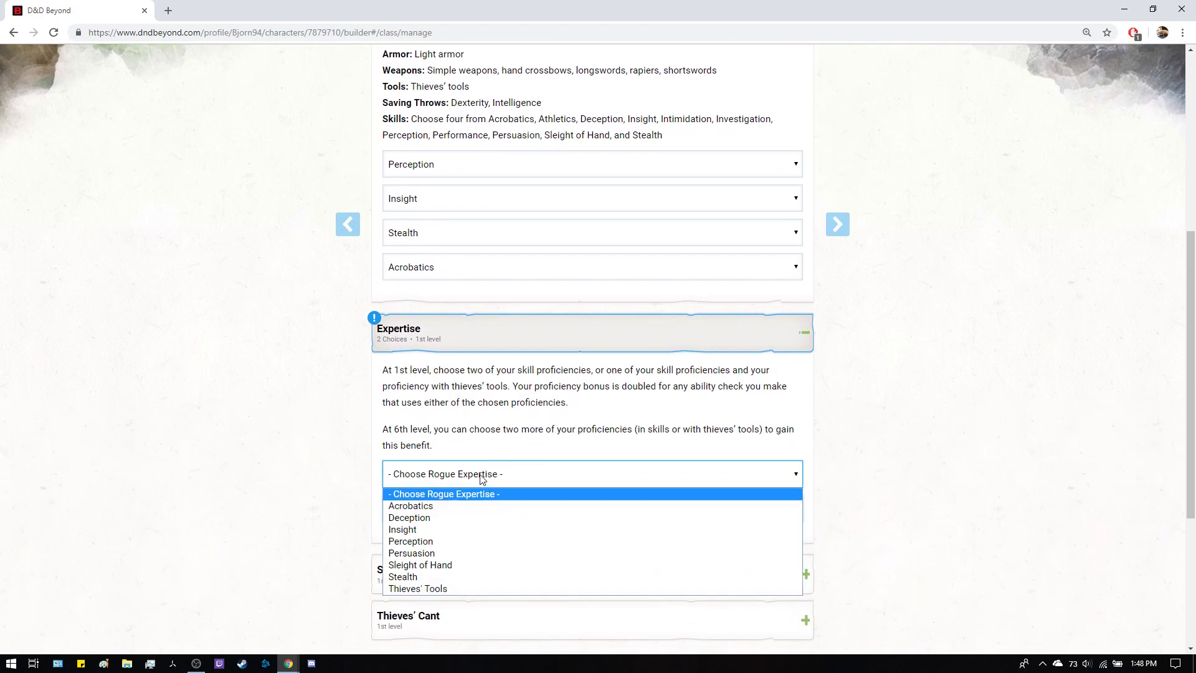
pyautogui.click(445, 529)
pyautogui.click(442, 513)
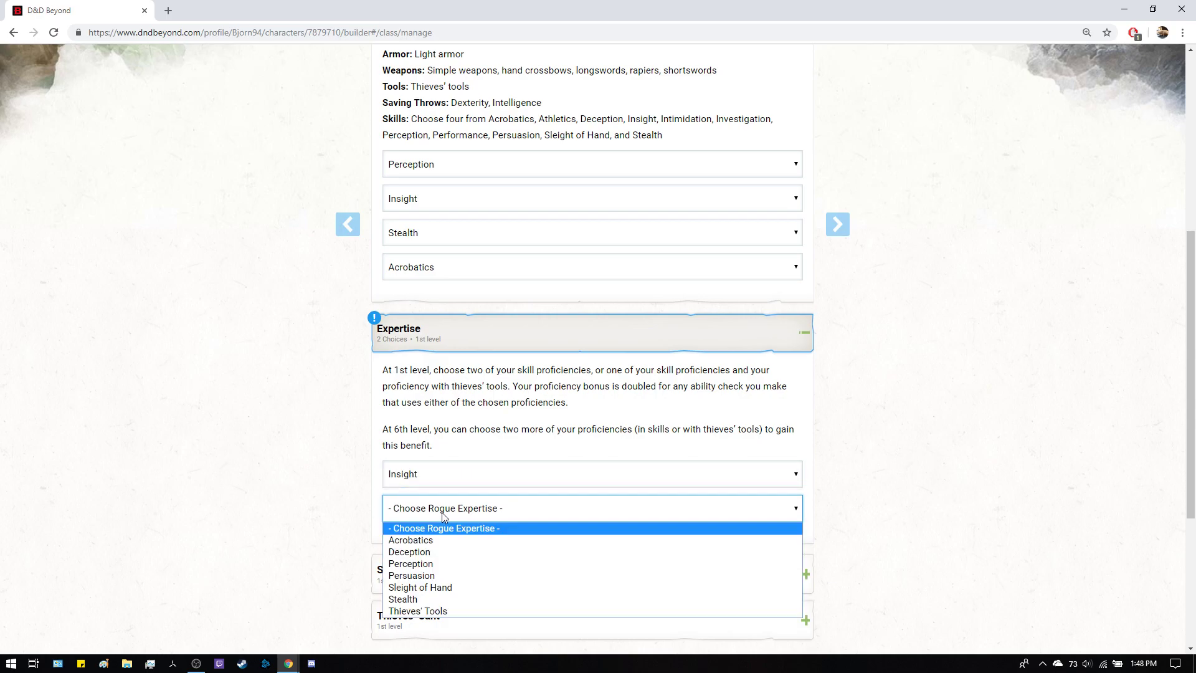
pyautogui.click(426, 598)
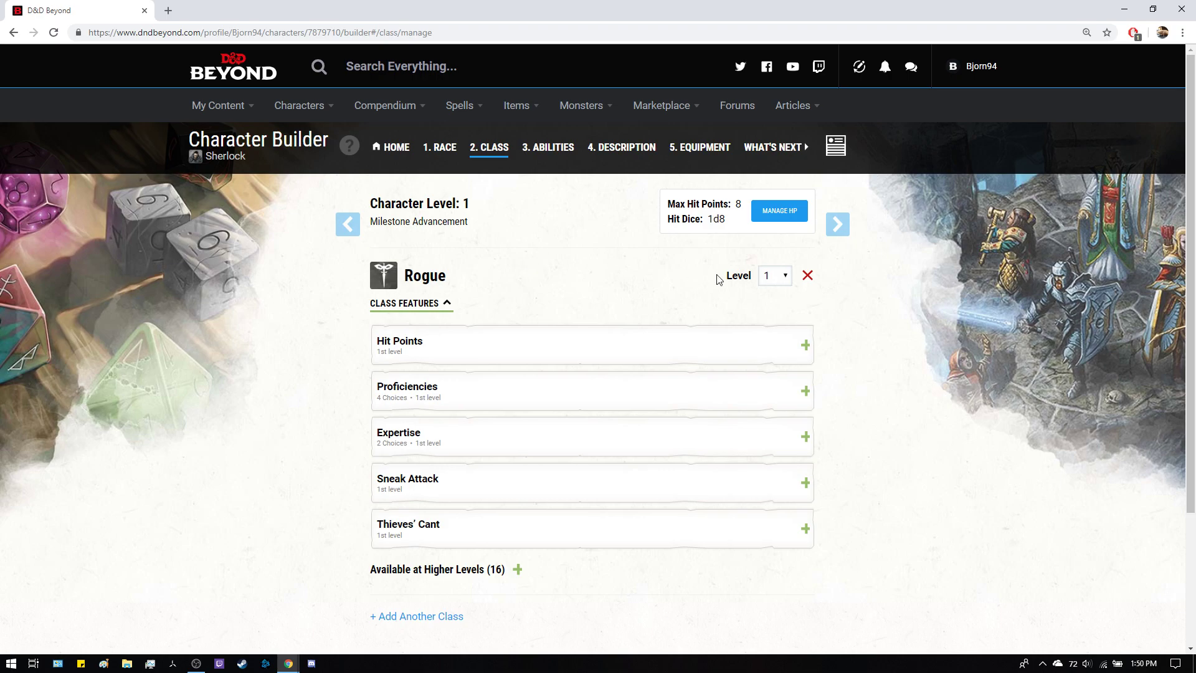
# Set the Rogue level to 11 and choose Inquisitive as the Roguish Archetype.
pyautogui.click(779, 276)
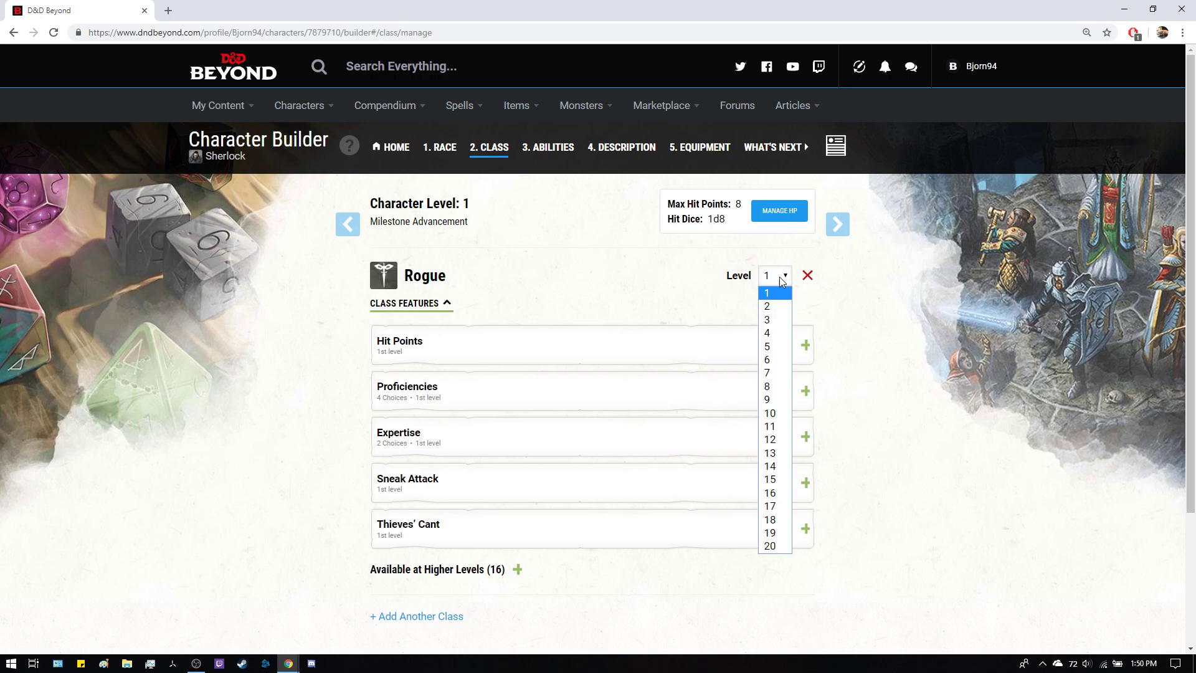
pyautogui.click(771, 427)
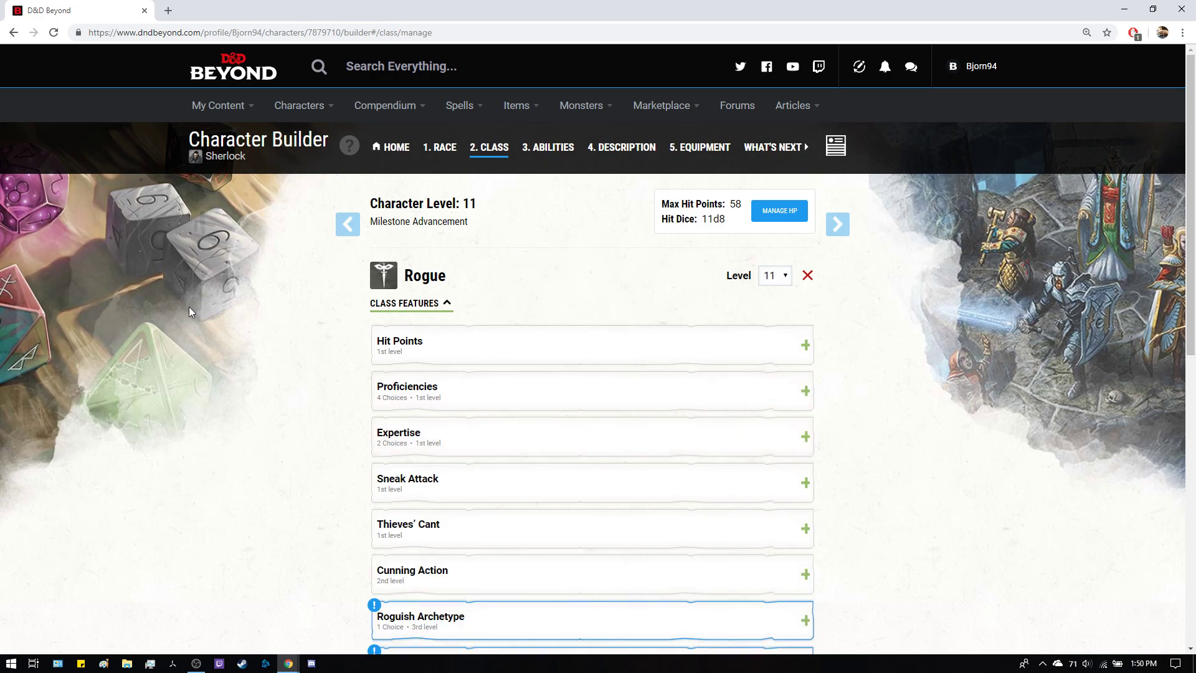
pyautogui.scroll(-6, 189, 309)
pyautogui.click(467, 248)
pyautogui.click(463, 373)
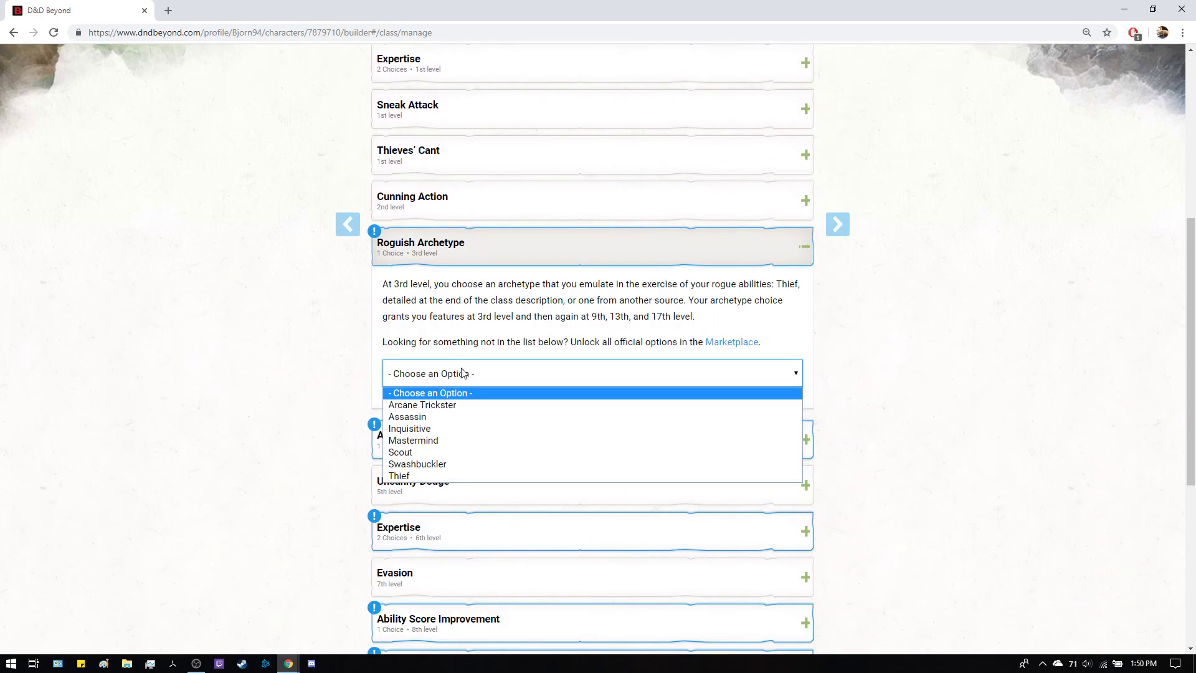
pyautogui.click(454, 430)
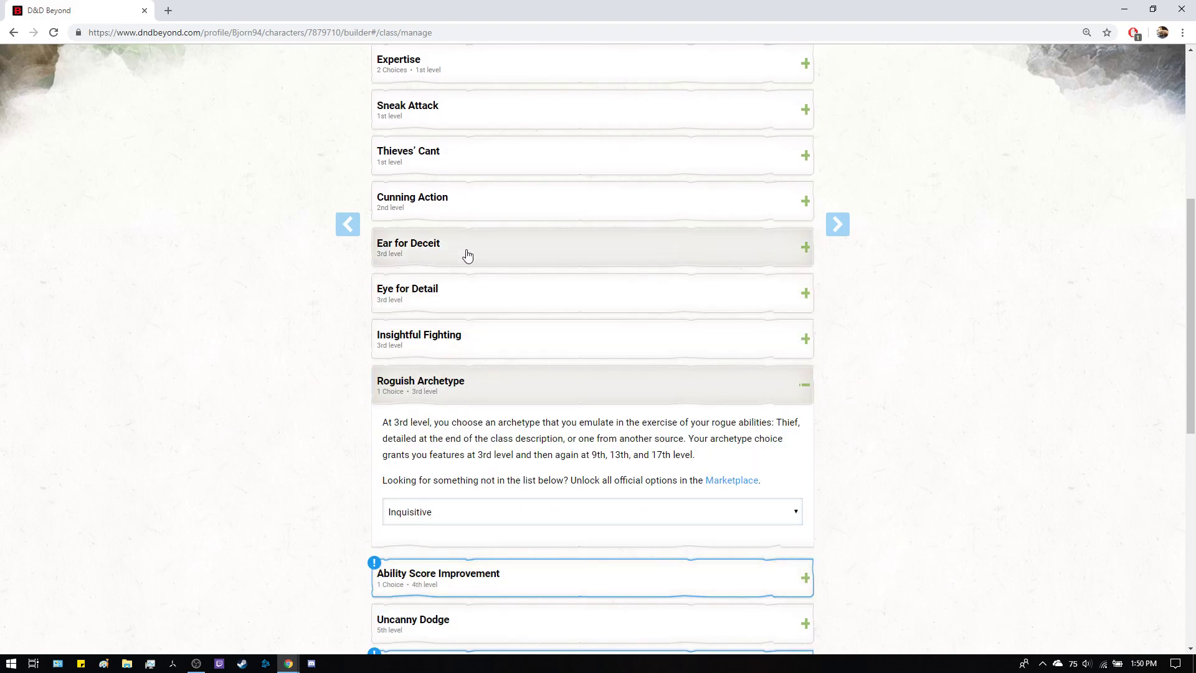
# Take the Sharpshooter feat for the 4th-level Ability Score Improvement.
pyautogui.scroll(-5, 467, 256)
pyautogui.click(467, 280)
pyautogui.click(468, 413)
pyautogui.click(443, 452)
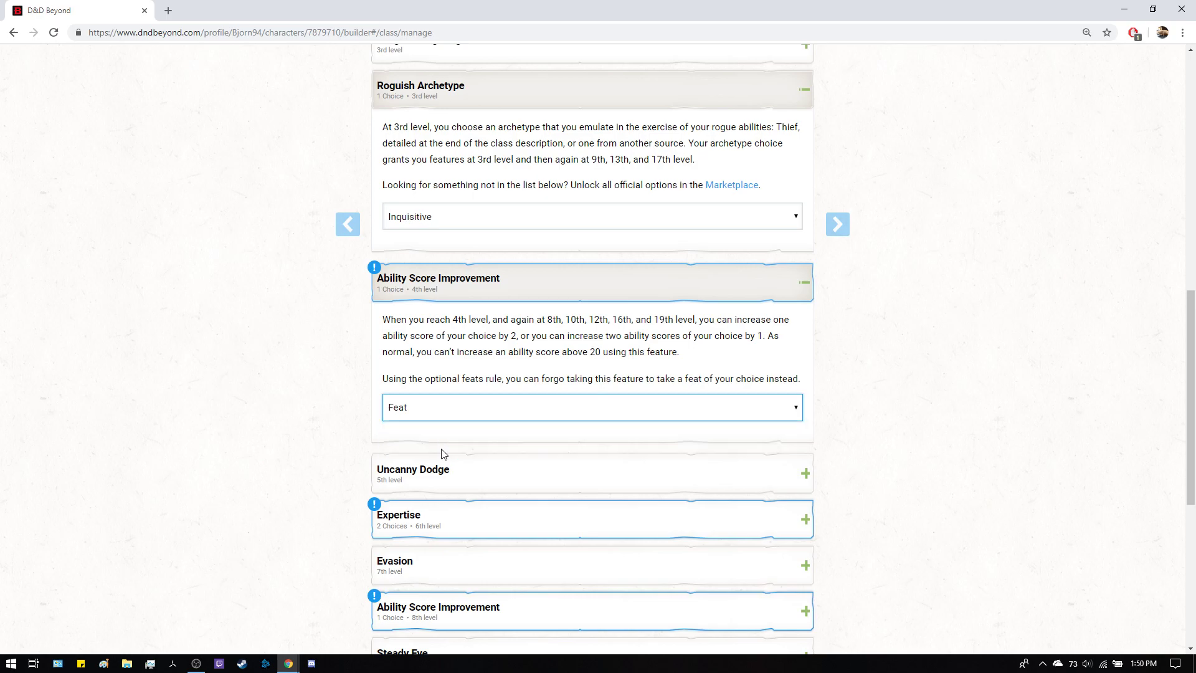
pyautogui.scroll(-1, 457, 423)
pyautogui.click(468, 384)
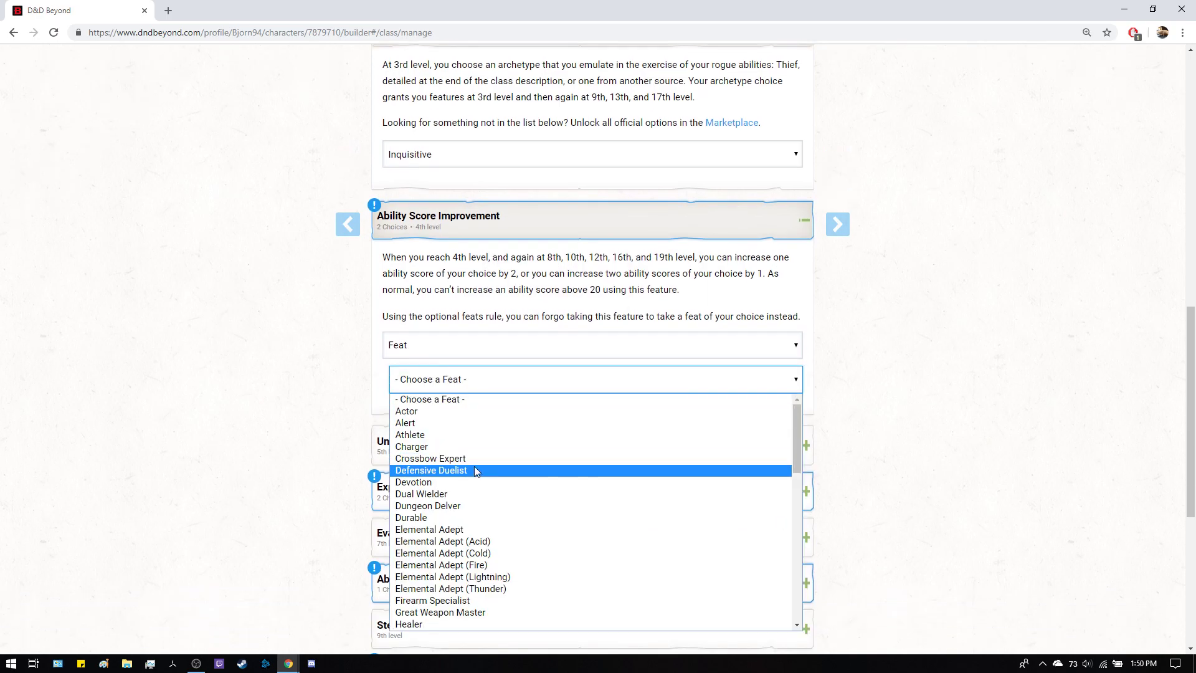
pyautogui.scroll(-3, 499, 536)
pyautogui.scroll(-6, 499, 535)
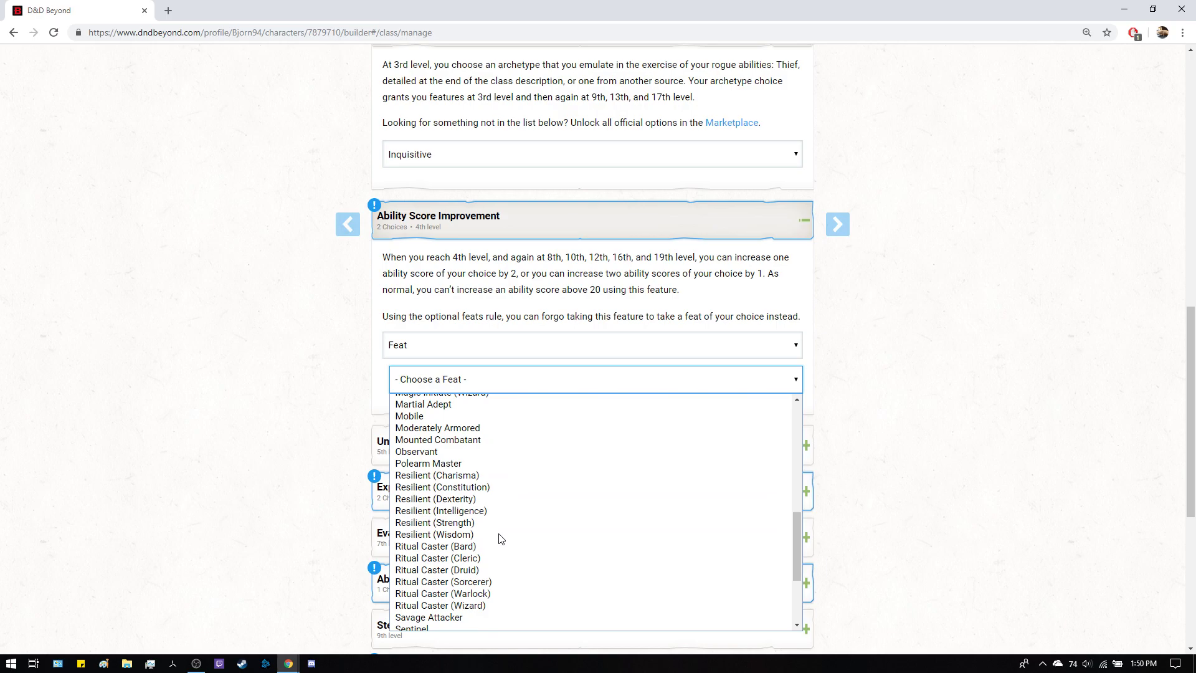
pyautogui.scroll(-3, 499, 536)
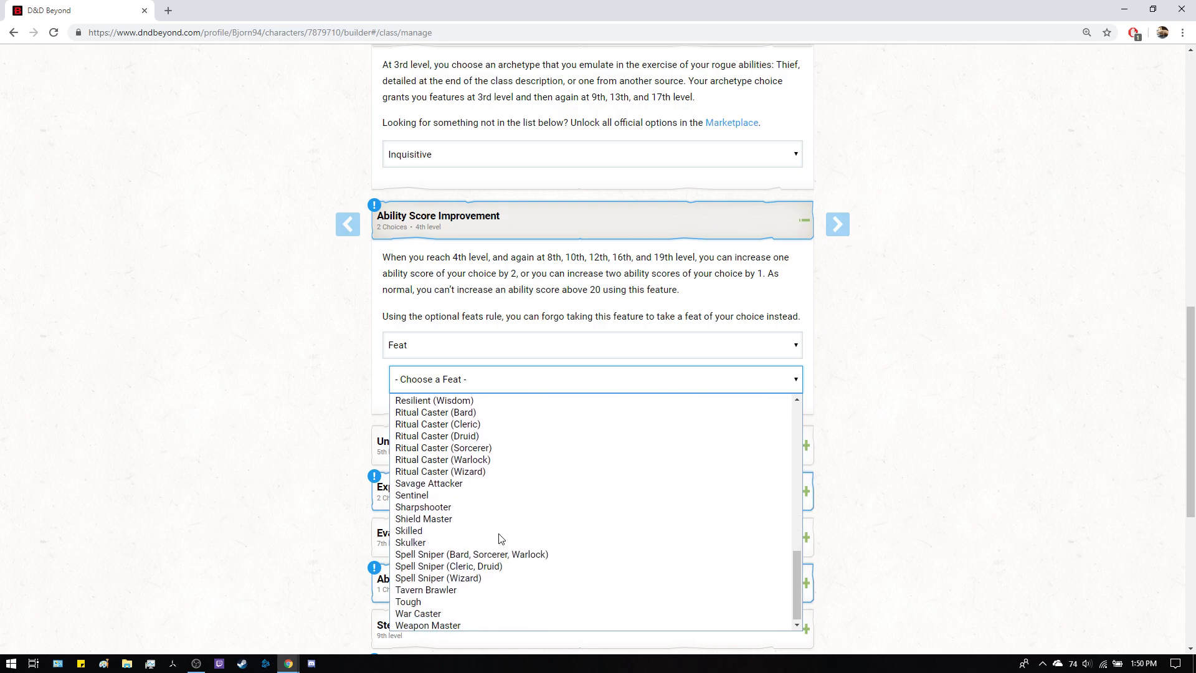
pyautogui.click(469, 509)
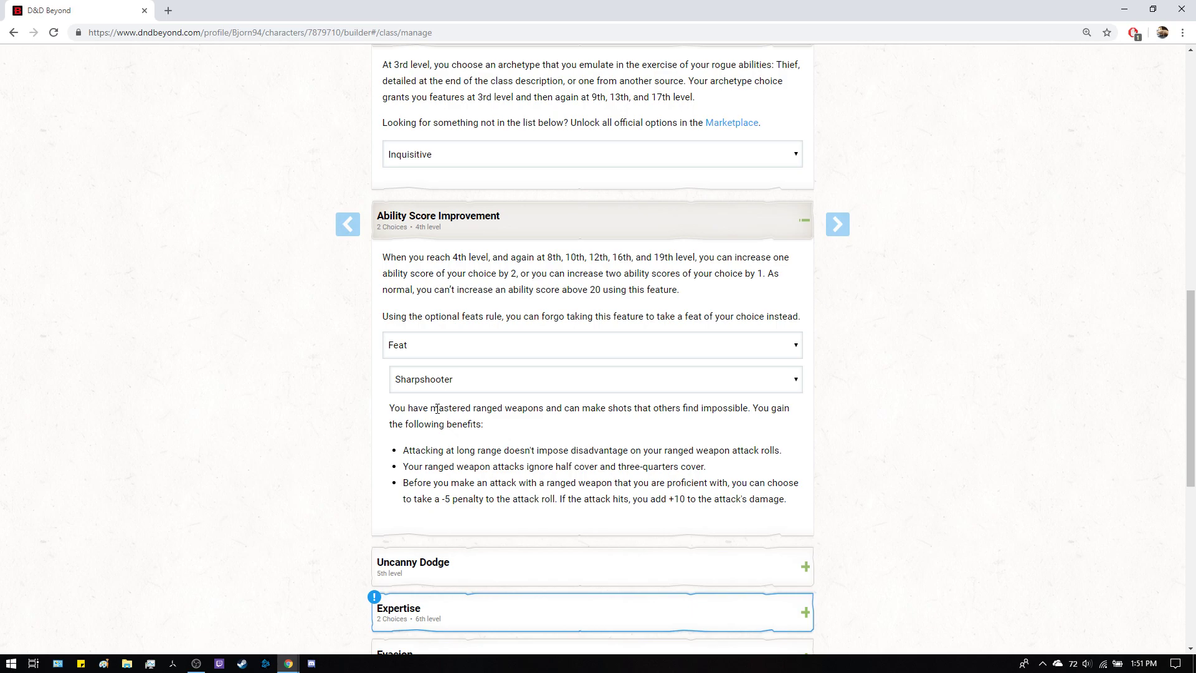
# Choose Perception and Sleight of Hand for the Rogue's 6th-level Expertise.
pyautogui.click(436, 610)
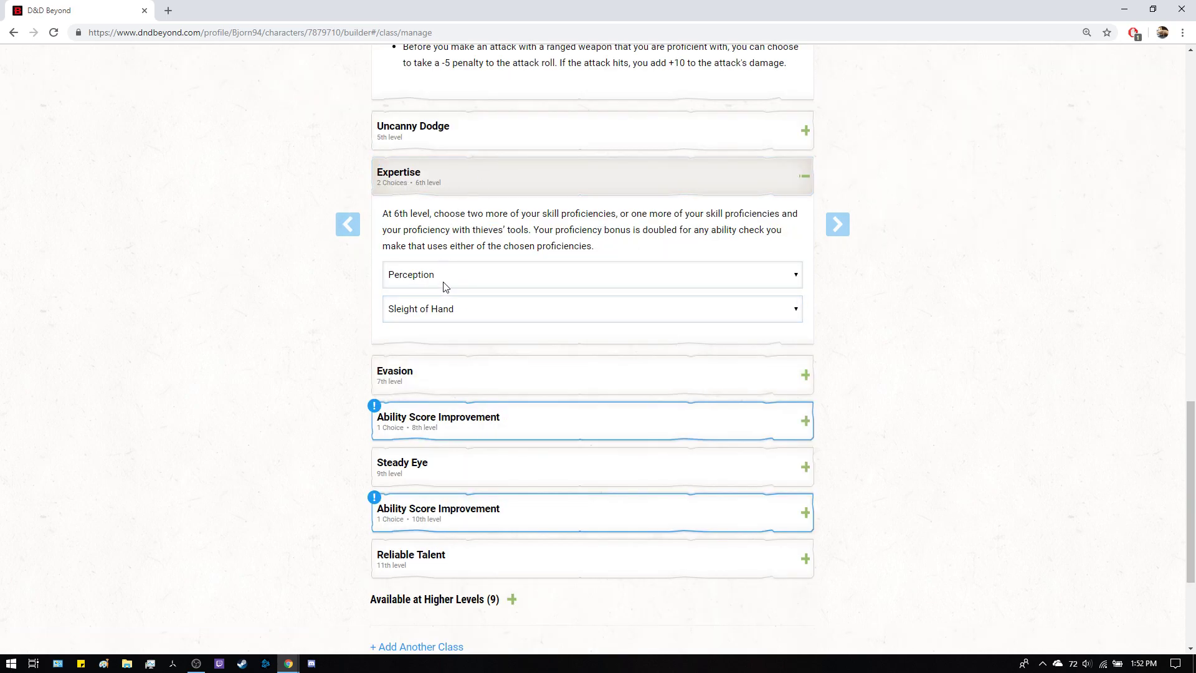
# Take the Observant feat for the 8th-level Ability Score Improvement.
pyautogui.scroll(-1, 537, 347)
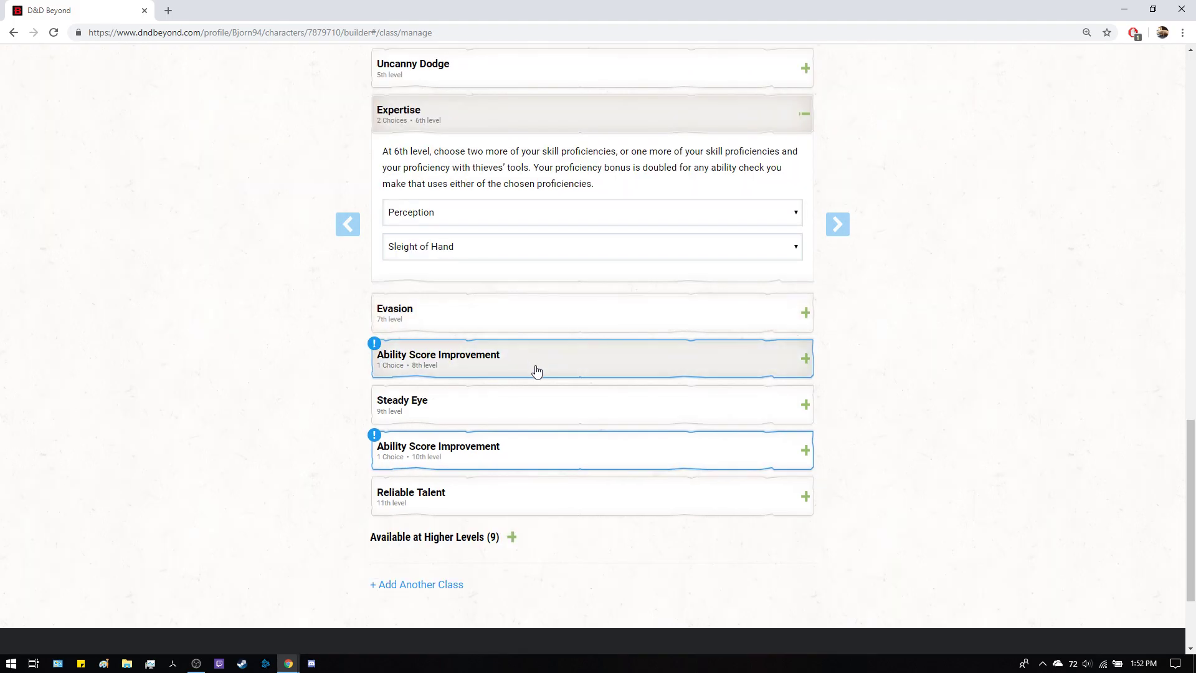
pyautogui.click(536, 372)
pyautogui.scroll(-2, 523, 369)
pyautogui.click(513, 364)
pyautogui.click(499, 403)
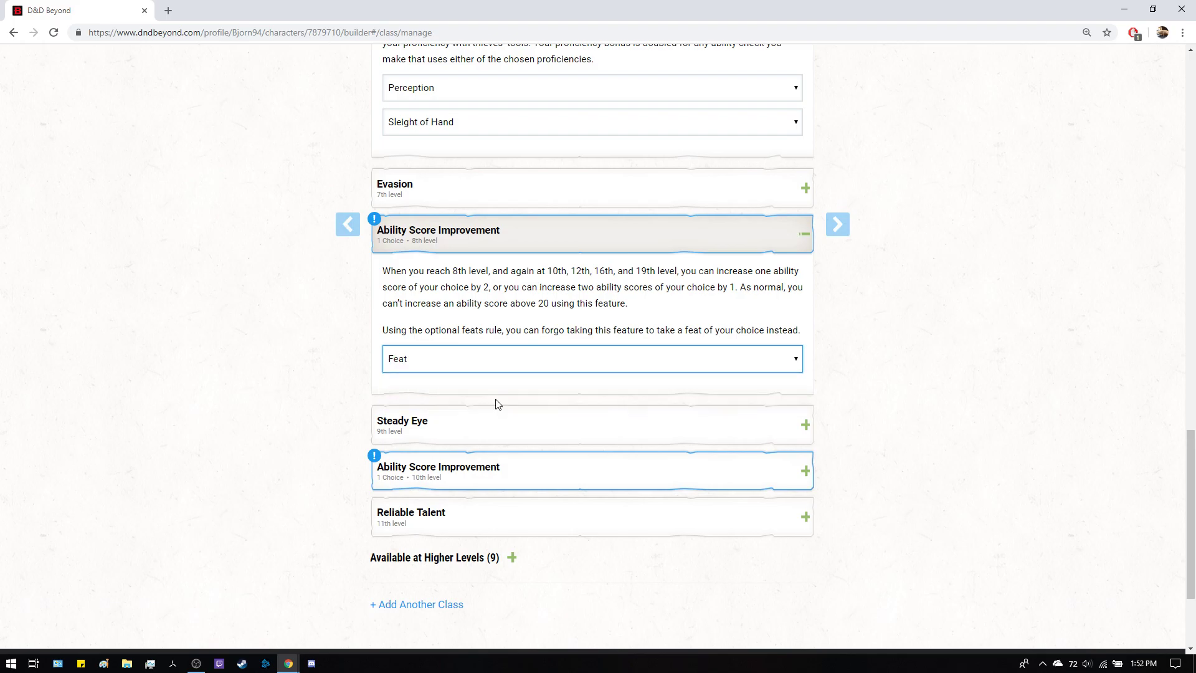
pyautogui.click(466, 398)
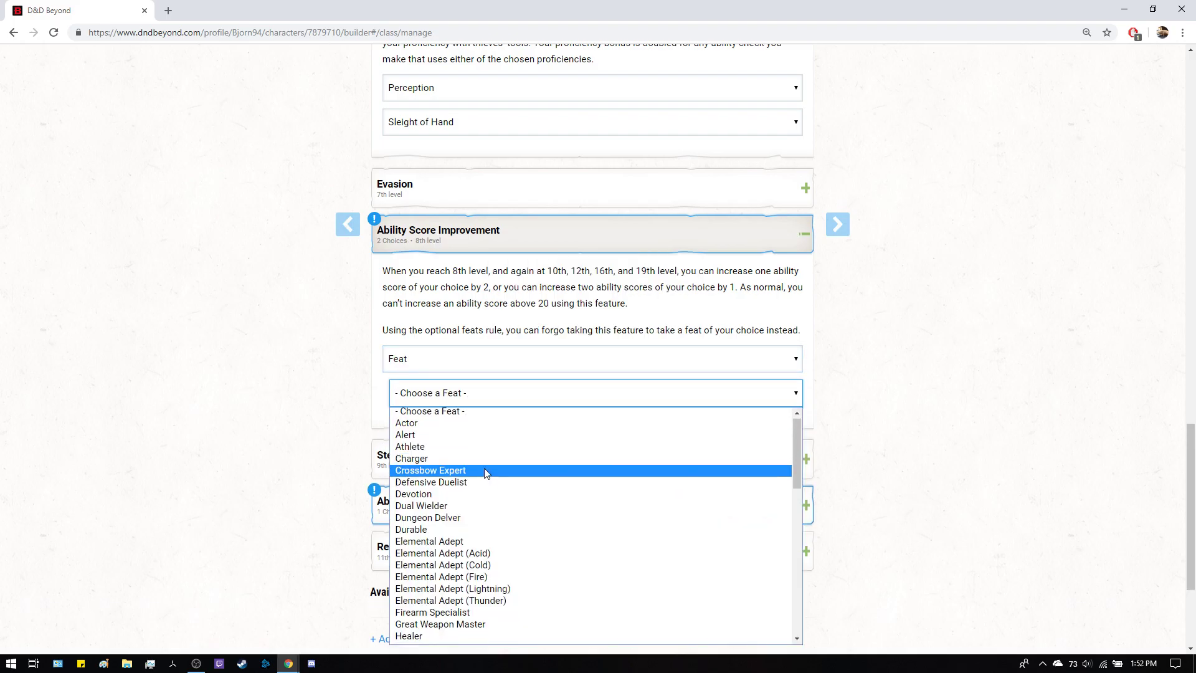
pyautogui.scroll(-10, 486, 473)
pyautogui.scroll(5, 486, 474)
pyautogui.scroll(-2, 487, 476)
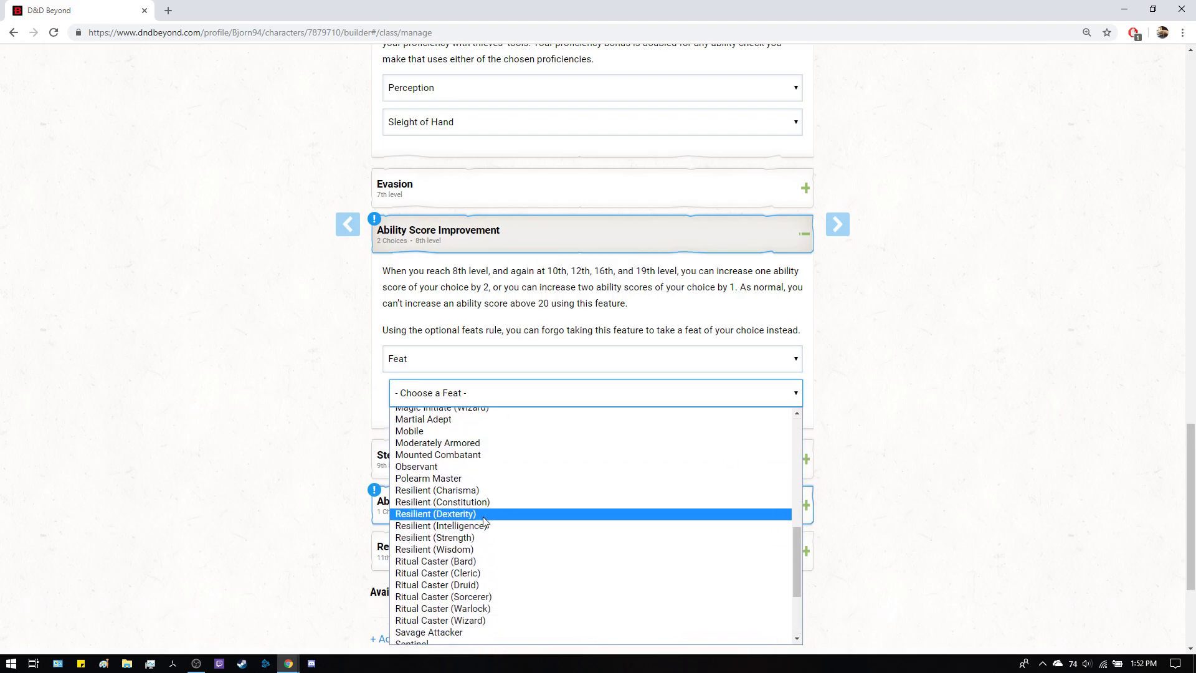
pyautogui.click(488, 468)
# Assign the Observant feat's ability increase to the Intelligence Score.
pyautogui.scroll(-1, 477, 485)
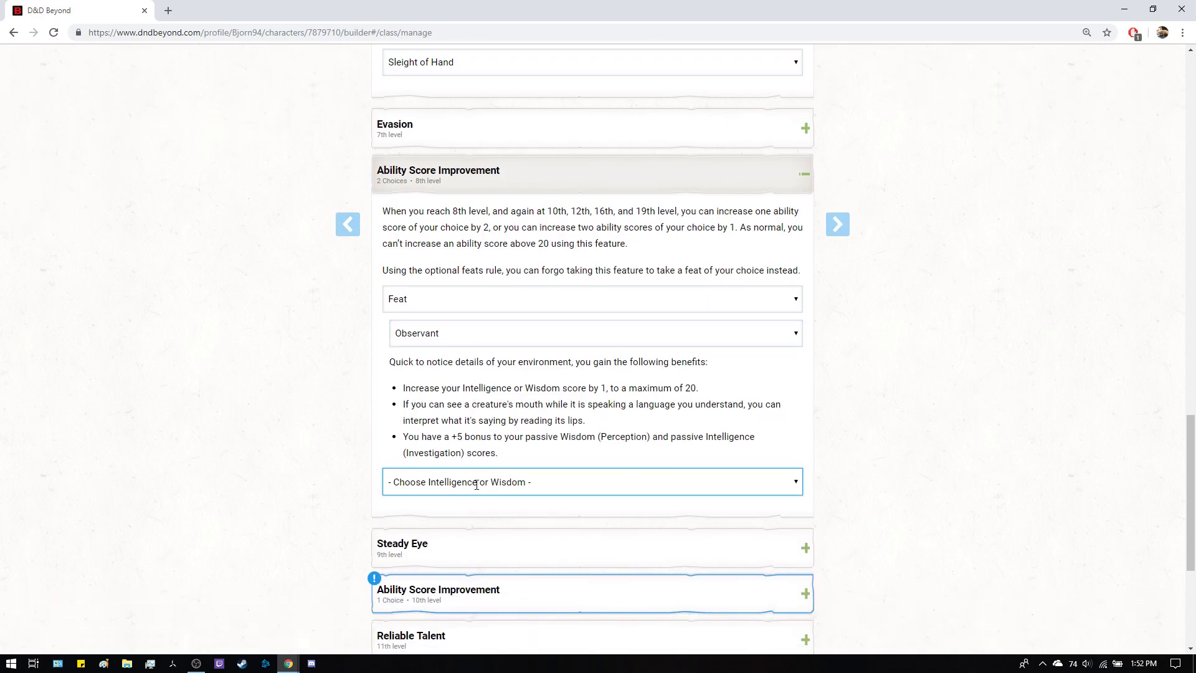
pyautogui.click(476, 485)
pyautogui.click(469, 517)
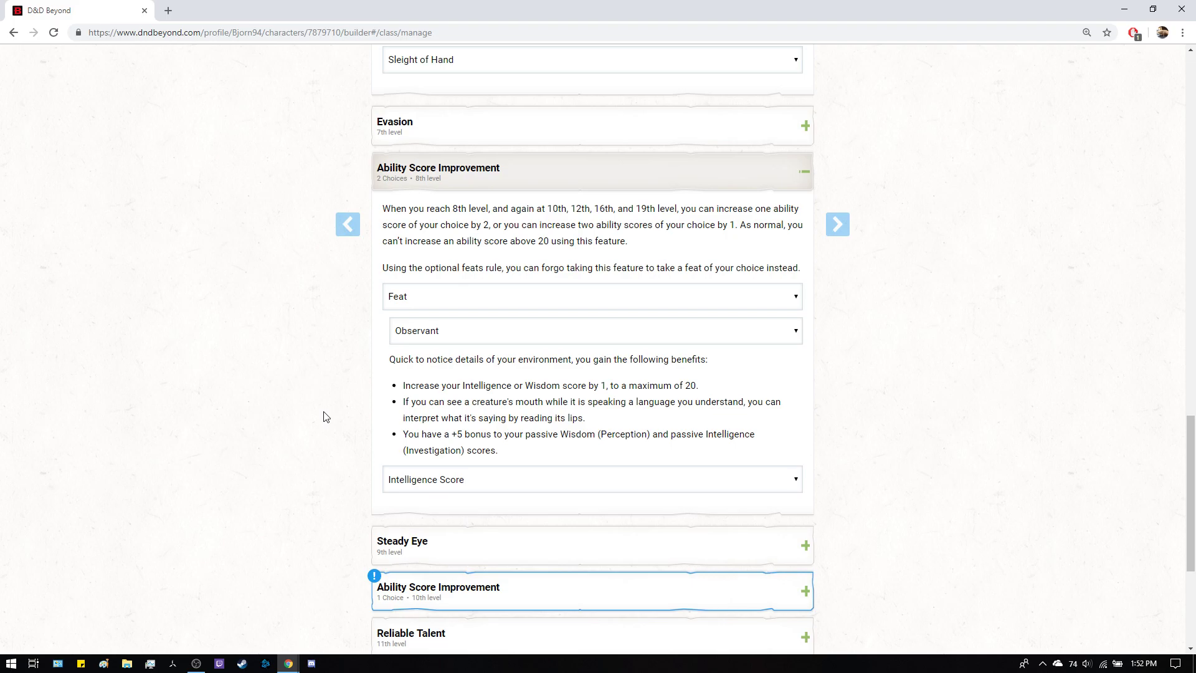
# Take the Martial Adept feat for the 10th-level Ability Score Improvement, with the Evasive Footwork and Disarming Attack maneuvers.
pyautogui.scroll(-2, 323, 417)
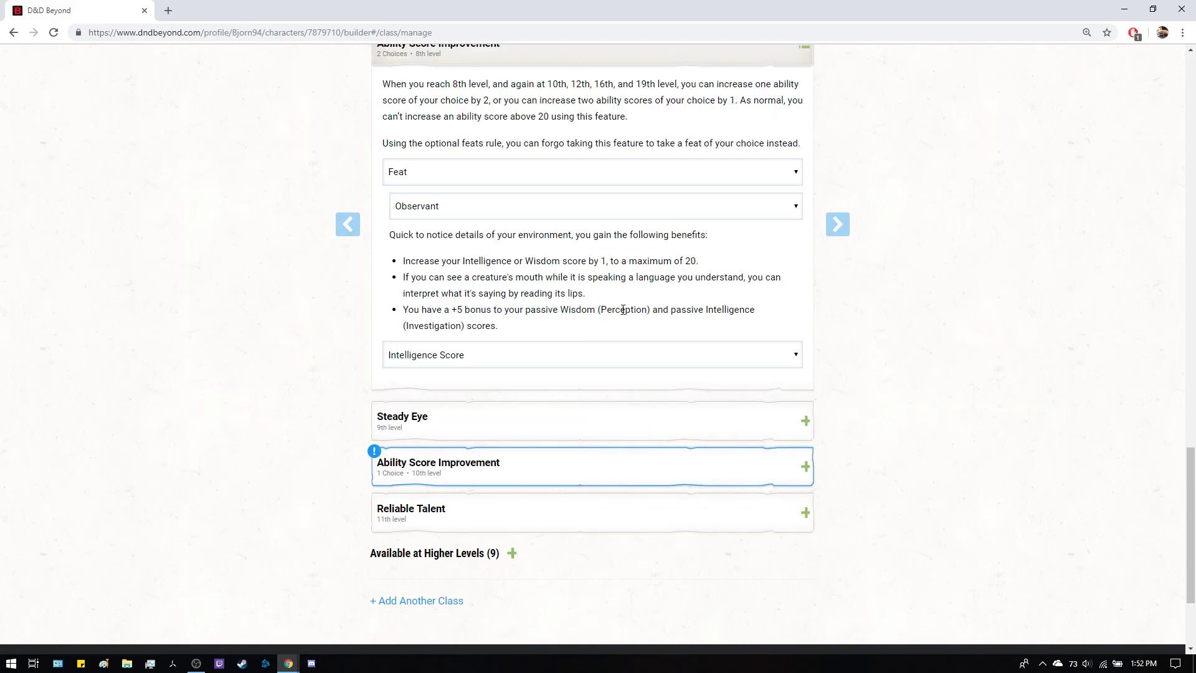
pyautogui.click(589, 468)
pyautogui.scroll(-2, 499, 585)
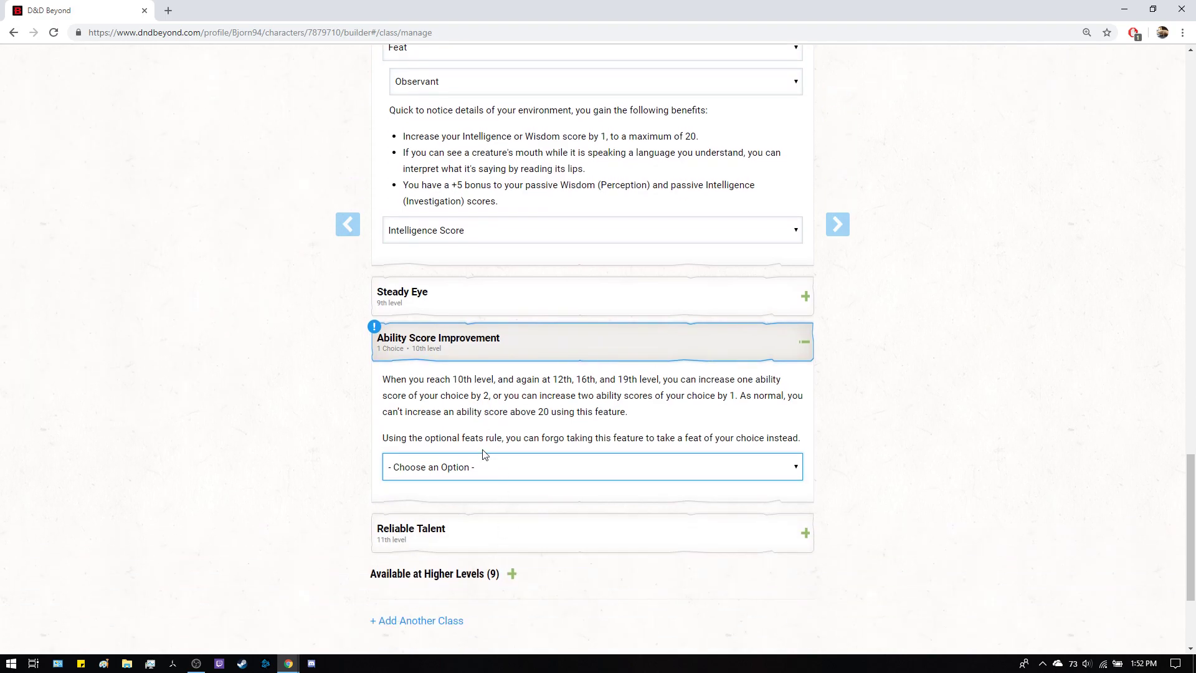
pyautogui.click(488, 467)
pyautogui.click(467, 515)
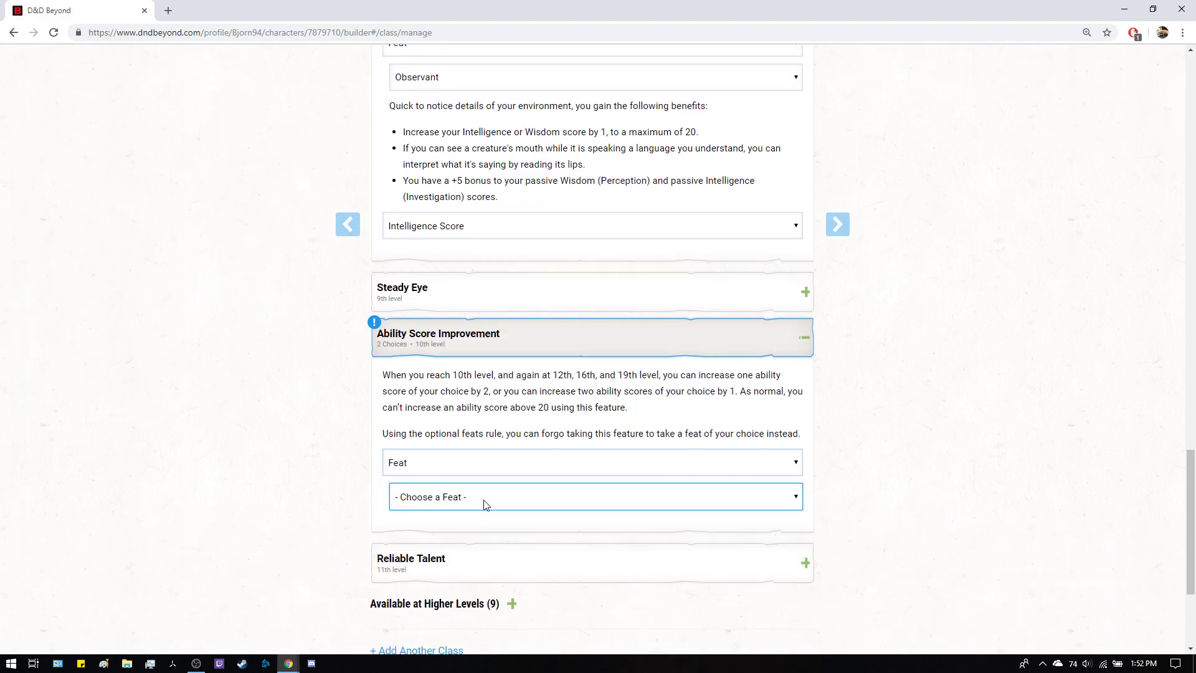
pyautogui.scroll(-2, 486, 505)
pyautogui.click(488, 378)
pyautogui.scroll(-5, 448, 512)
pyautogui.click(442, 406)
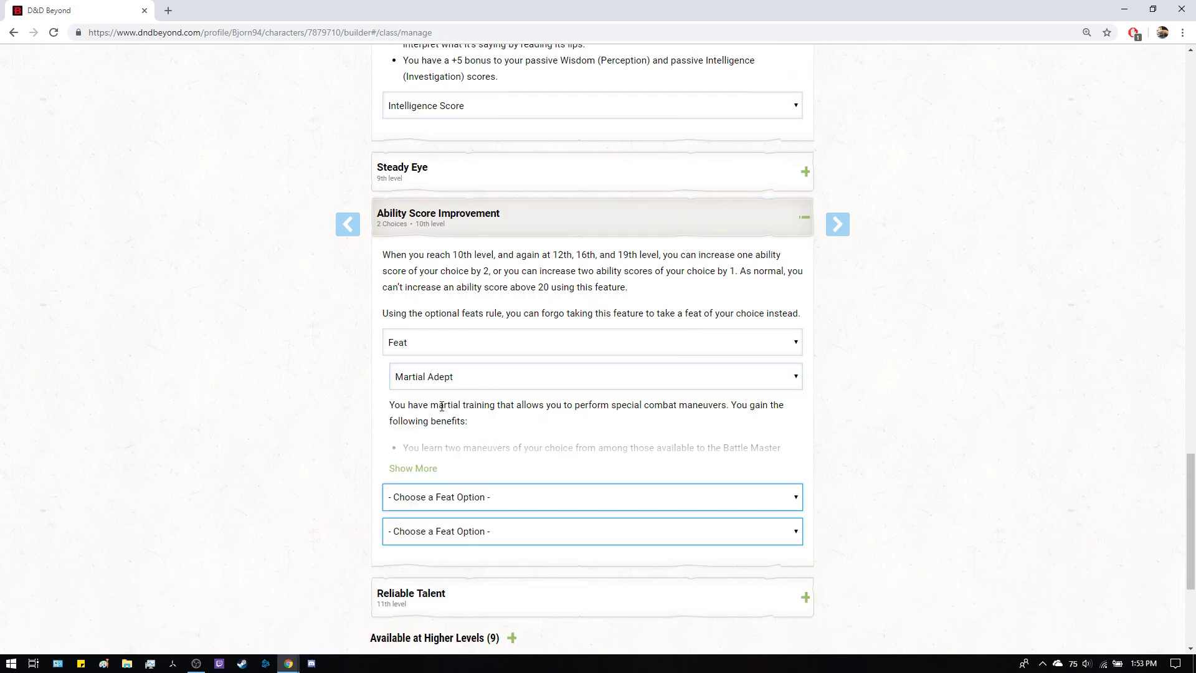
pyautogui.scroll(-1, 342, 411)
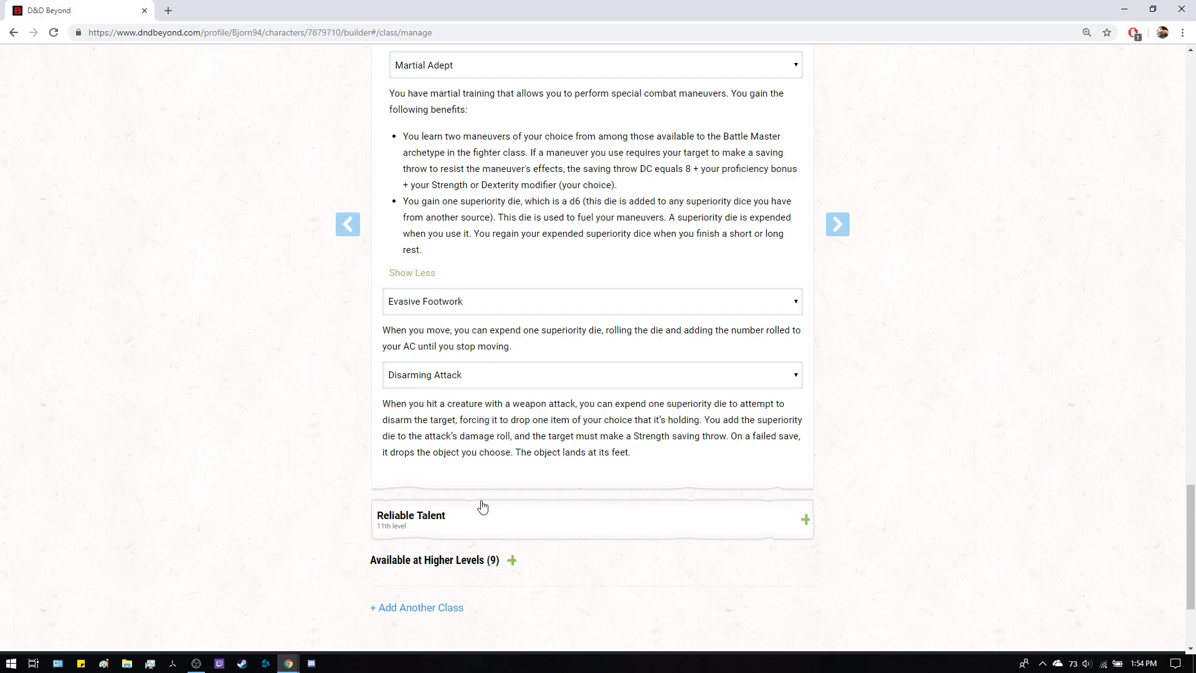
# Examine the Rogue's 11th-level Reliable Talent feature.
pyautogui.click(624, 518)
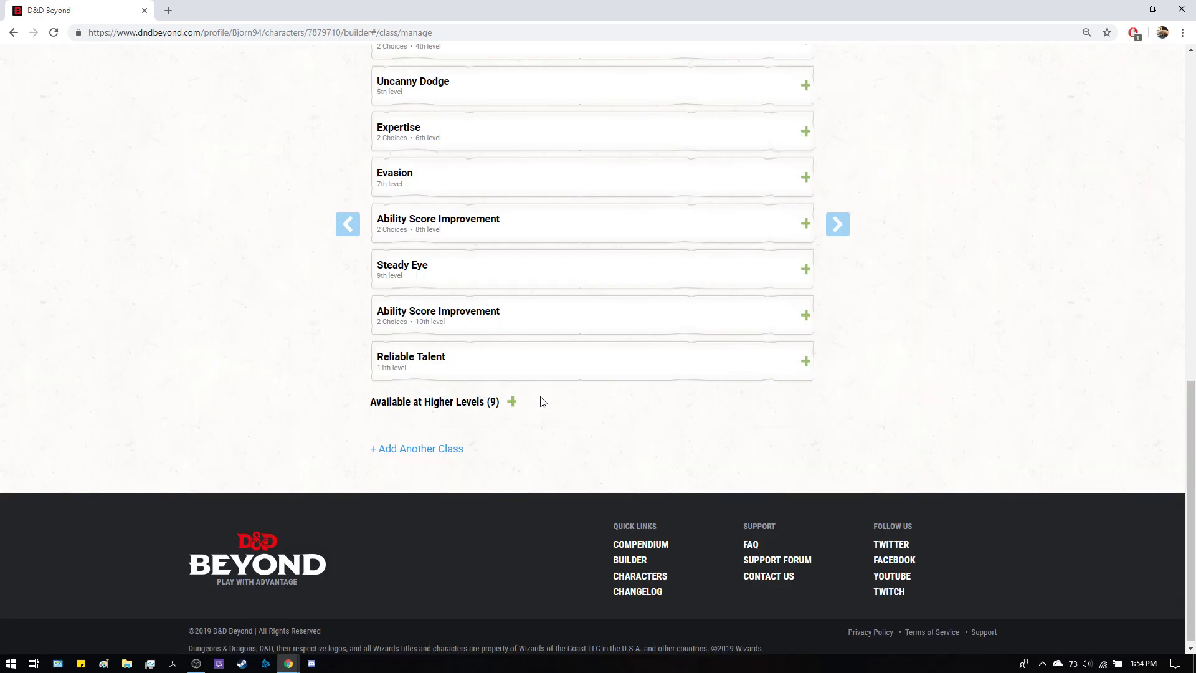
pyautogui.click(437, 367)
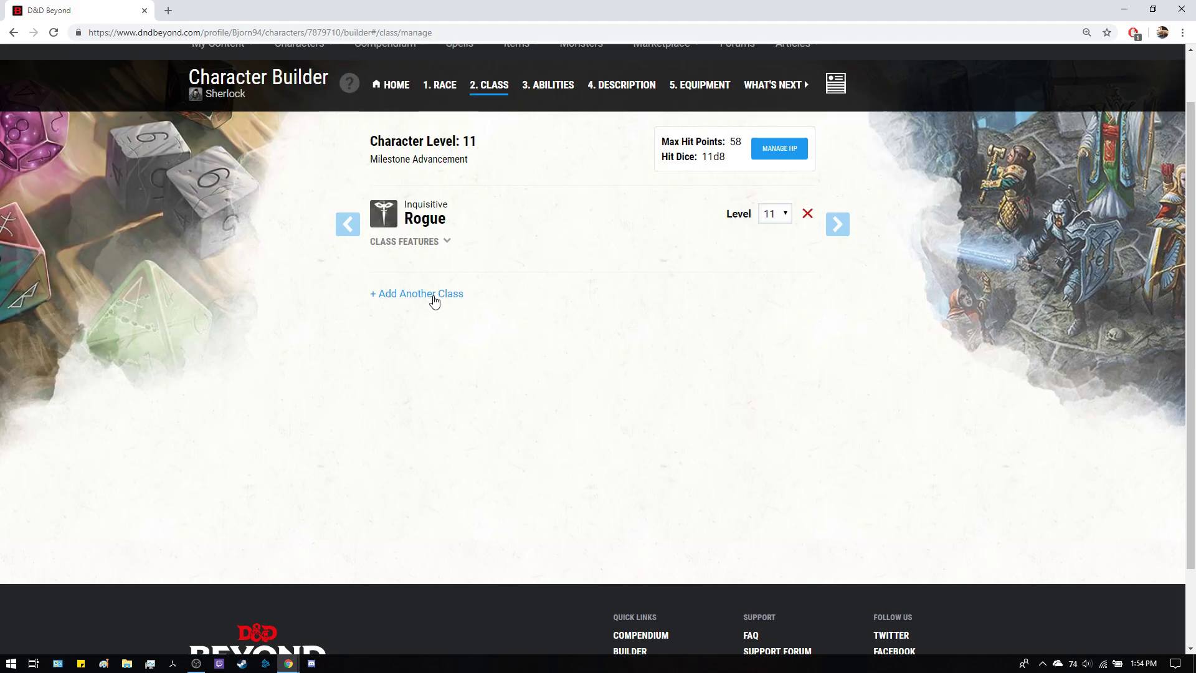
# Add Fighter as the character's second class.
pyautogui.click(437, 298)
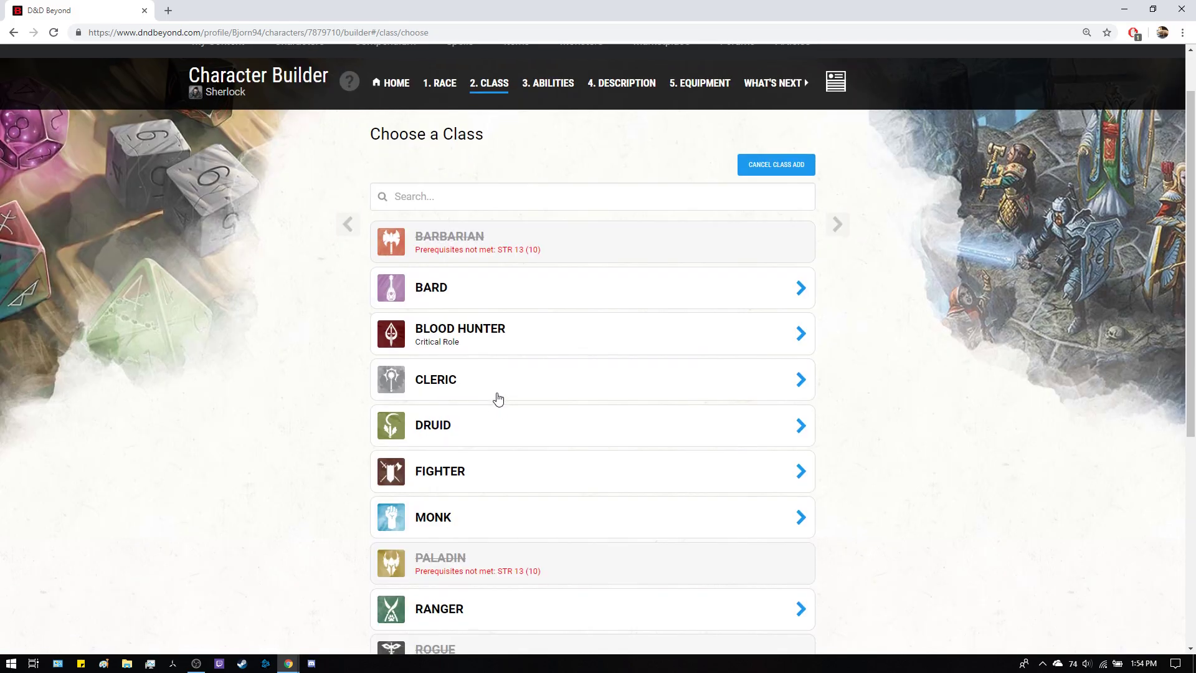
pyautogui.scroll(-3, 496, 400)
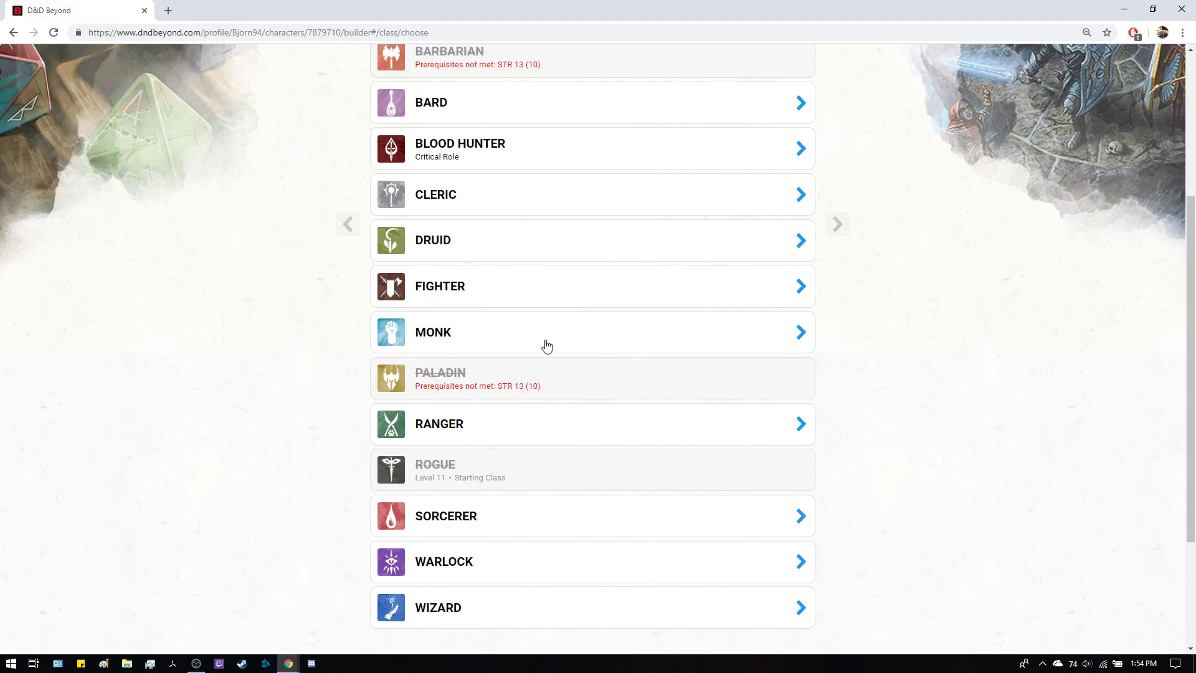
pyautogui.click(526, 291)
pyautogui.click(546, 549)
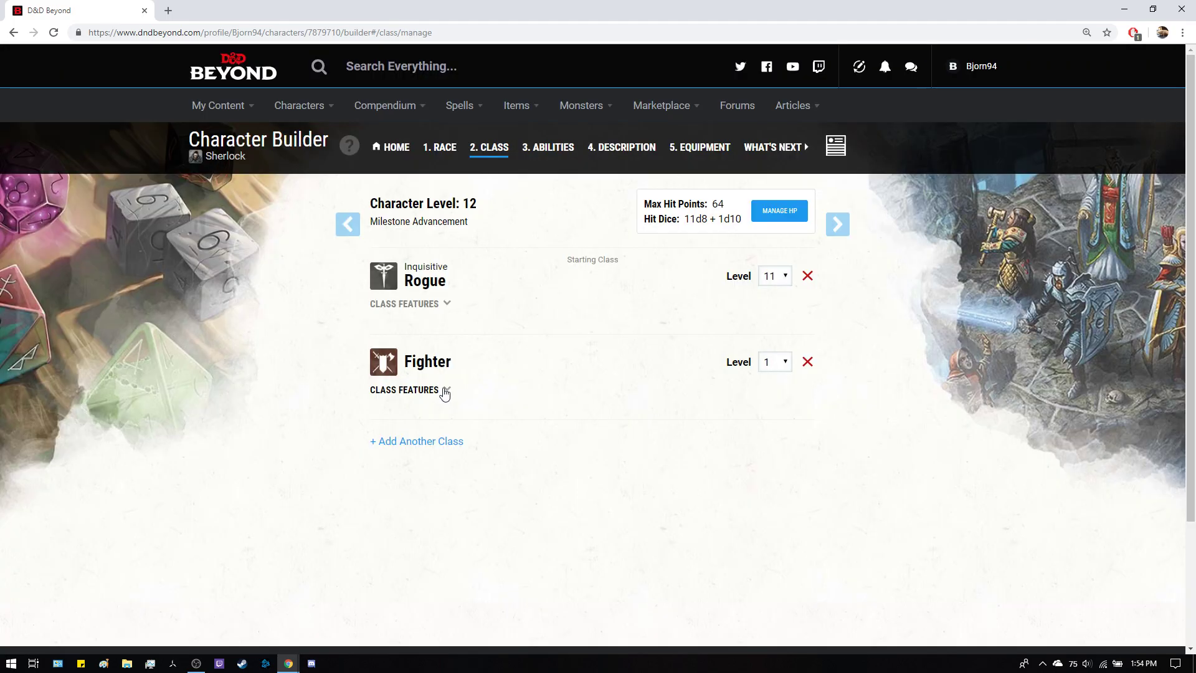
# Choose the first listed option for the Fighter's 1st-level Fighting Style.
pyautogui.scroll(-1, 480, 396)
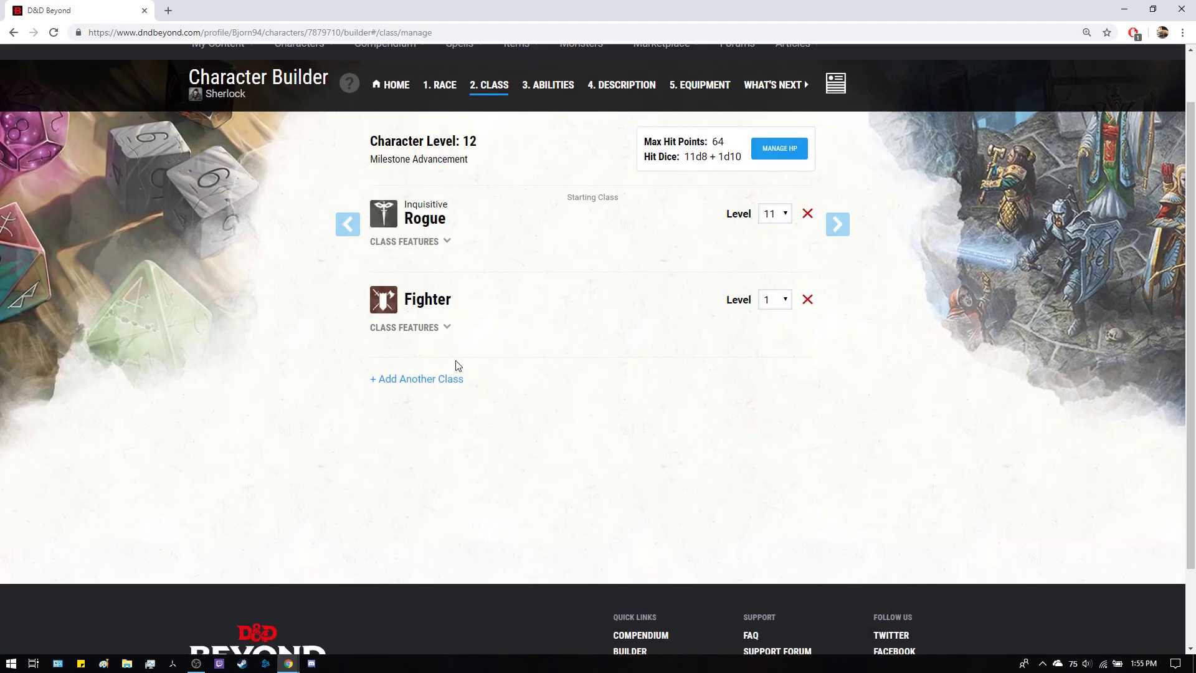
pyautogui.click(421, 328)
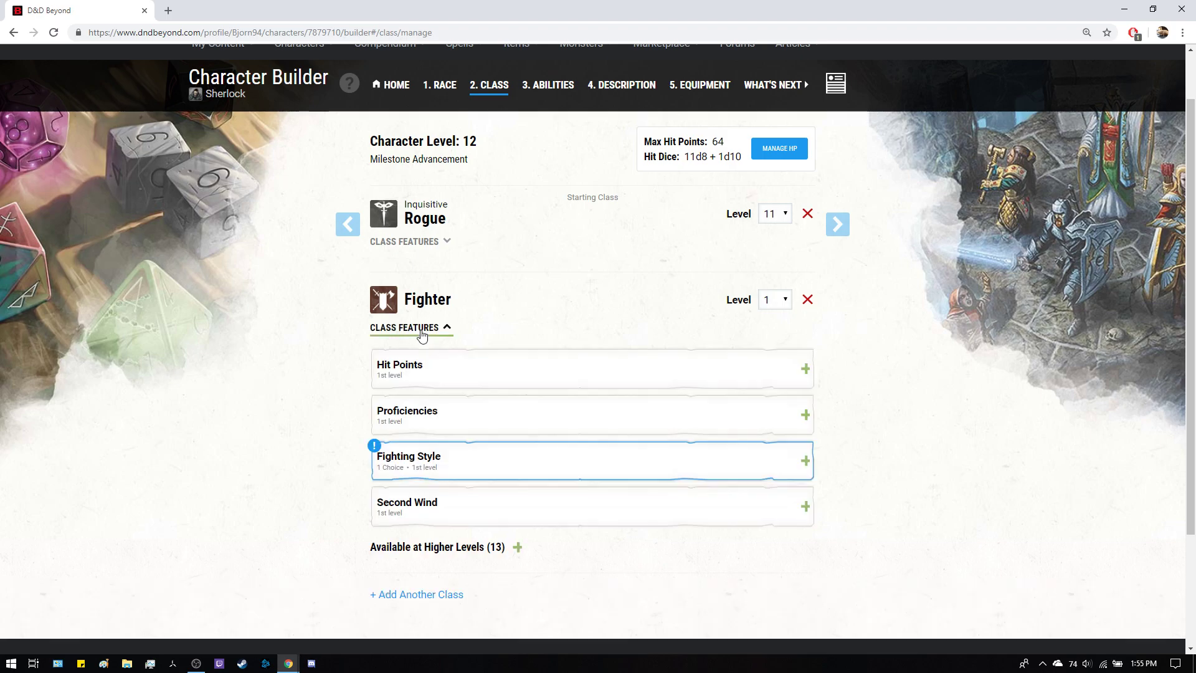
pyautogui.scroll(-1, 508, 458)
pyautogui.scroll(-2, 509, 457)
pyautogui.click(473, 346)
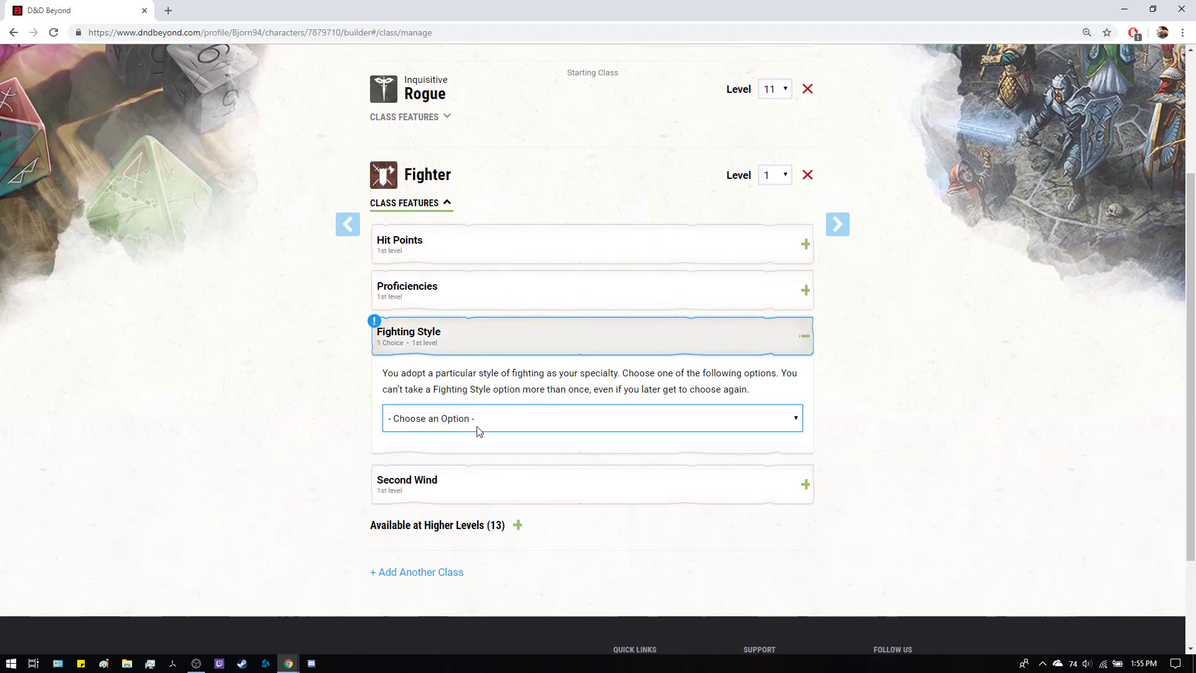
pyautogui.click(476, 424)
pyautogui.click(468, 449)
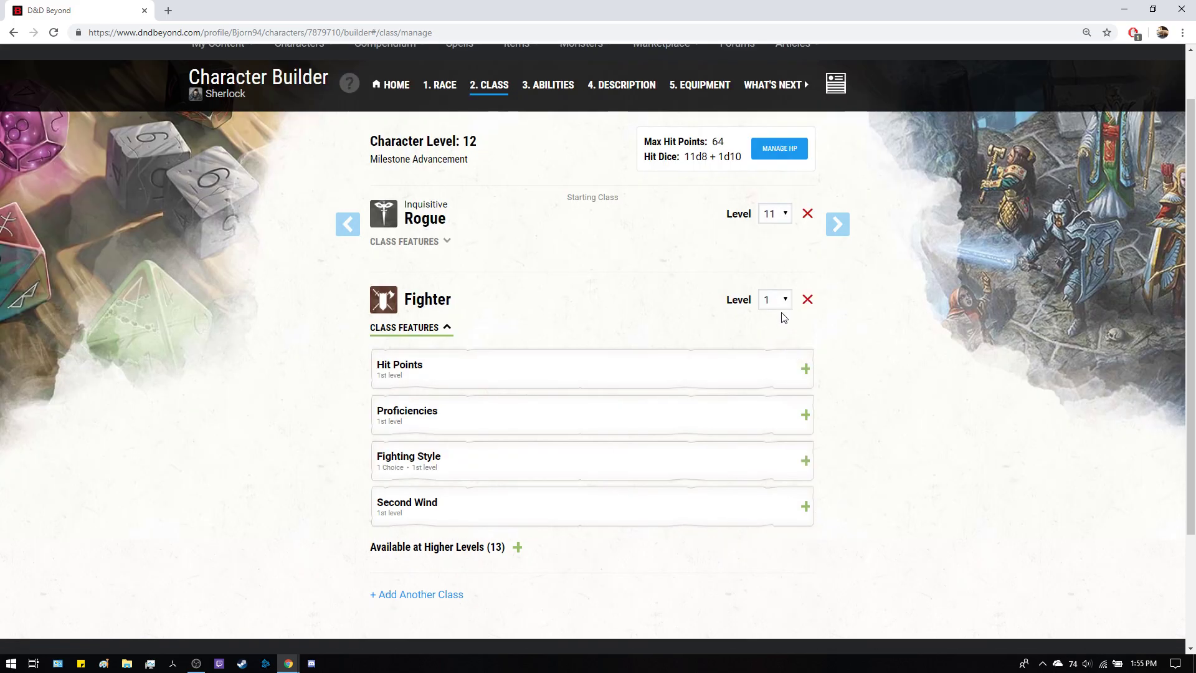
# Raise Fighter to level 8 and choose CR • Gunslinger as its Martial Archetype.
pyautogui.click(783, 305)
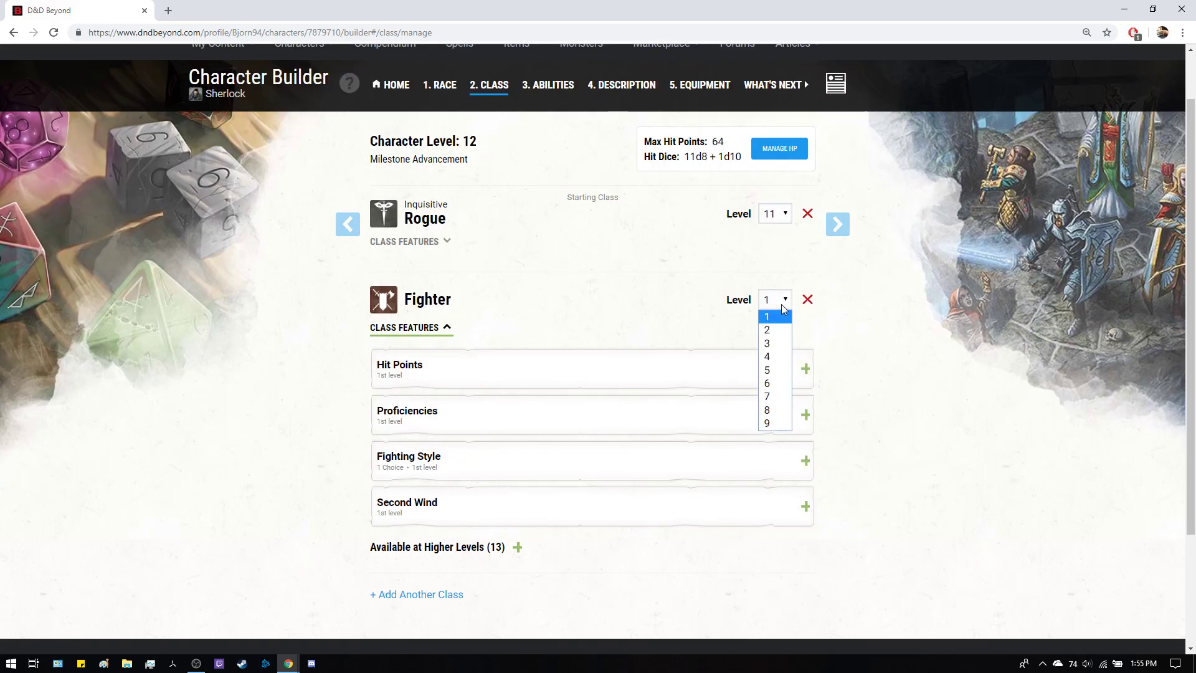
pyautogui.click(785, 411)
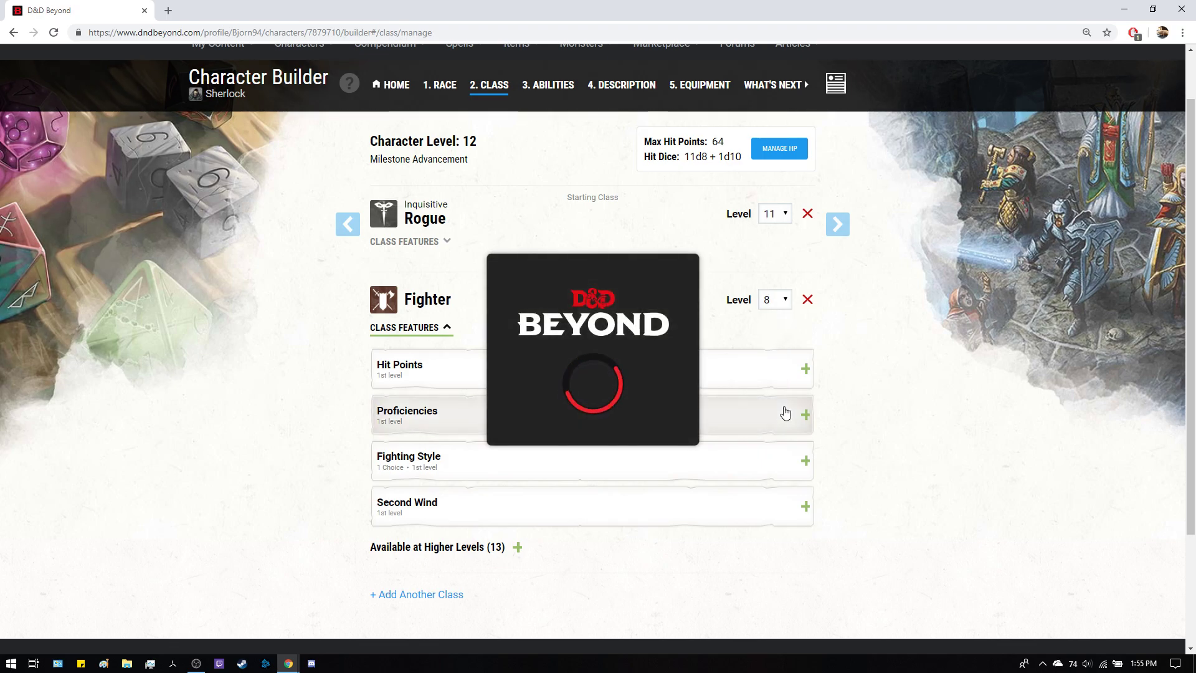
pyautogui.scroll(-6, 534, 229)
pyautogui.click(534, 229)
pyautogui.click(511, 371)
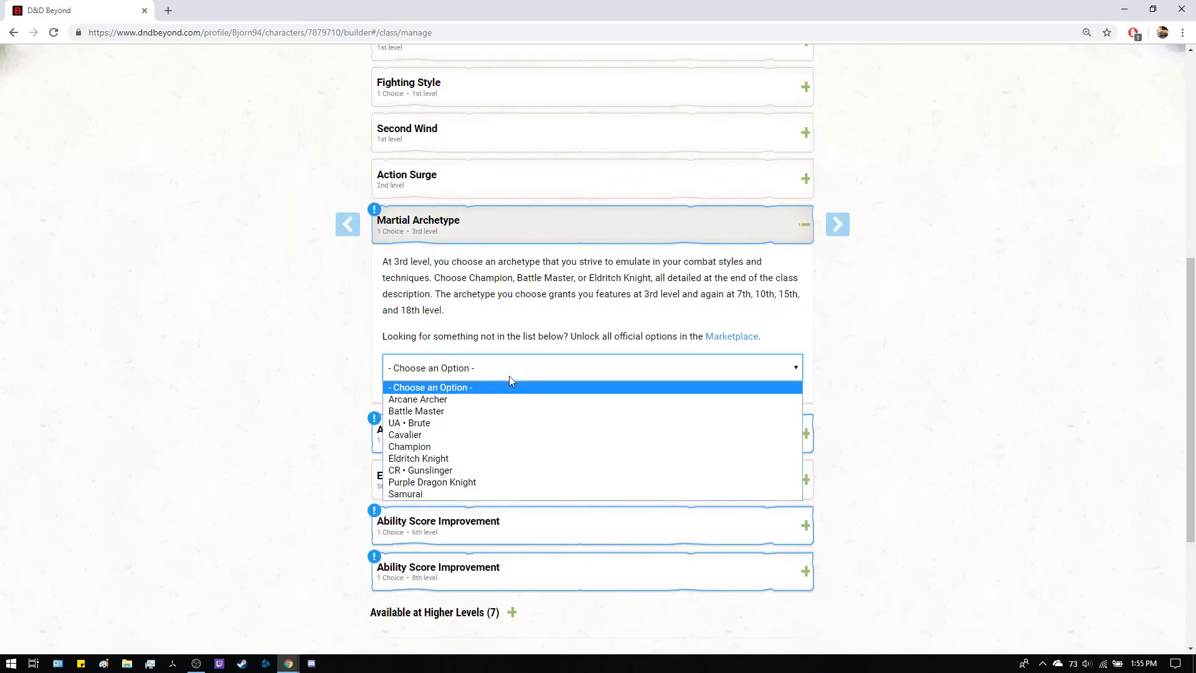
pyautogui.click(478, 470)
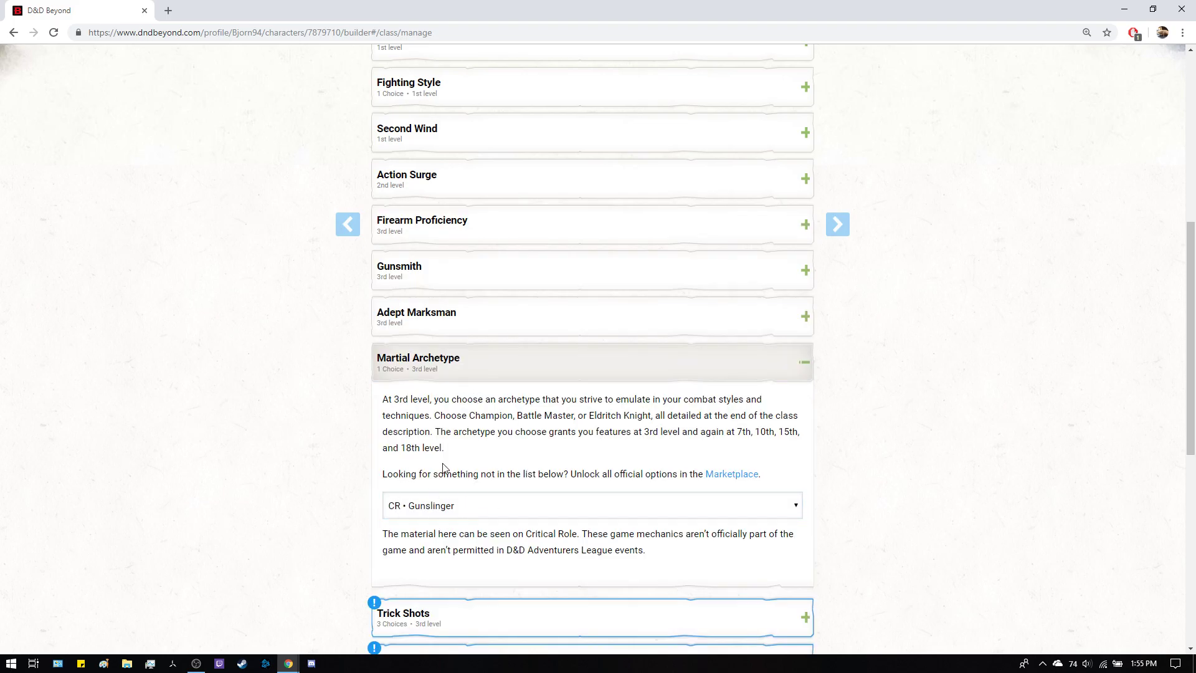
pyautogui.click(471, 503)
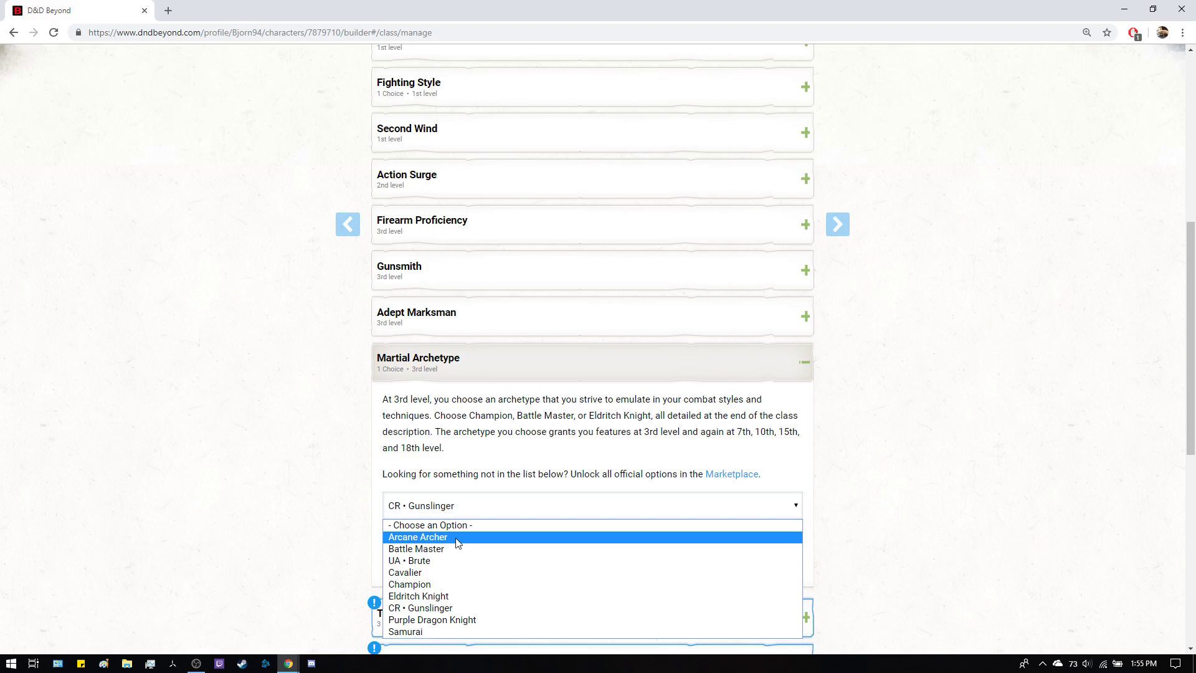
# Choose Deadeye Shot and Winging Shot as the Gunslinger's two Level 3 Trick Shots.
pyautogui.scroll(-7, 554, 252)
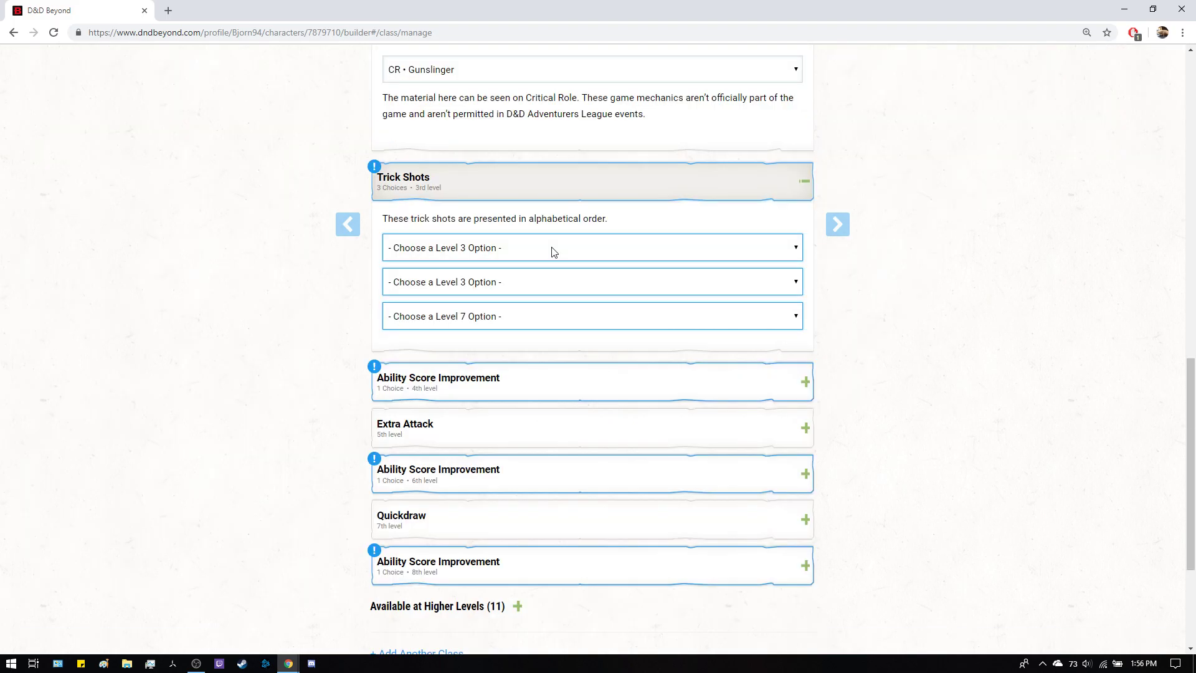
pyautogui.click(480, 251)
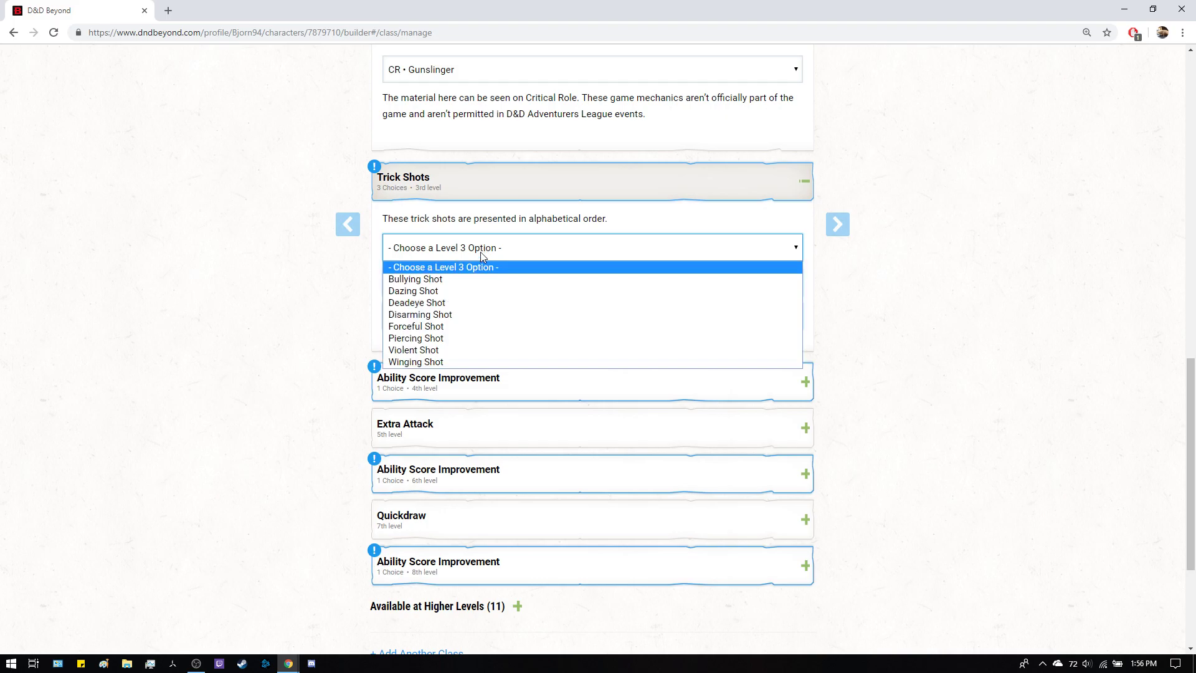
pyautogui.click(455, 304)
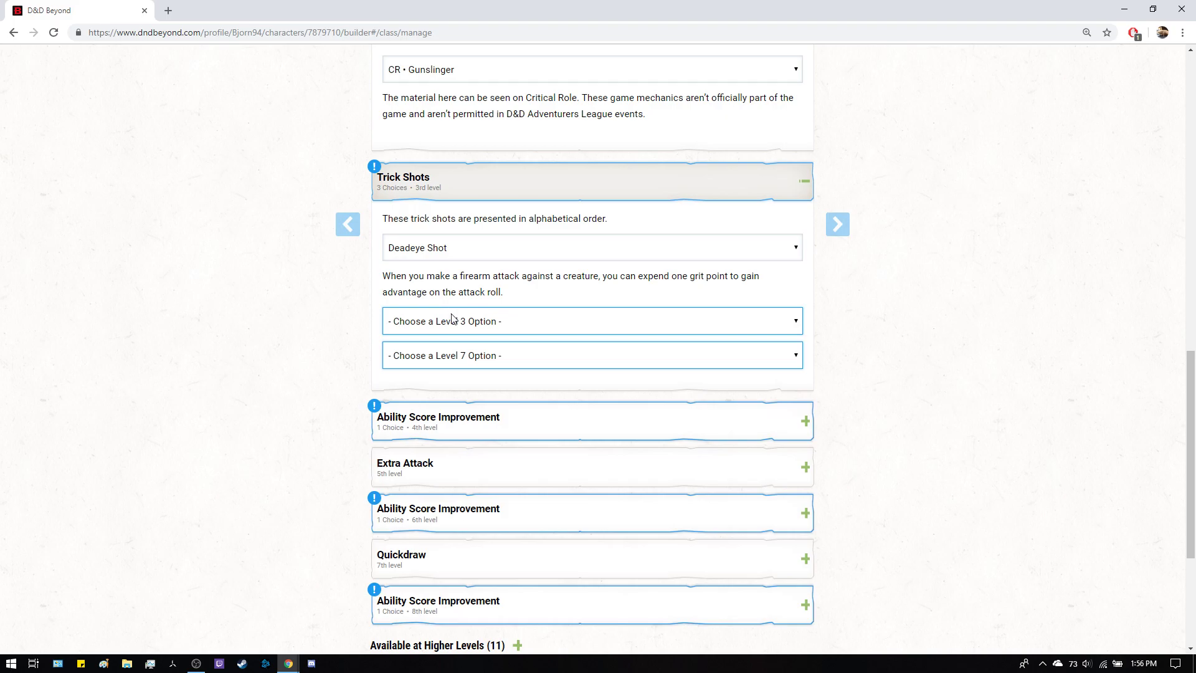
pyautogui.click(486, 331)
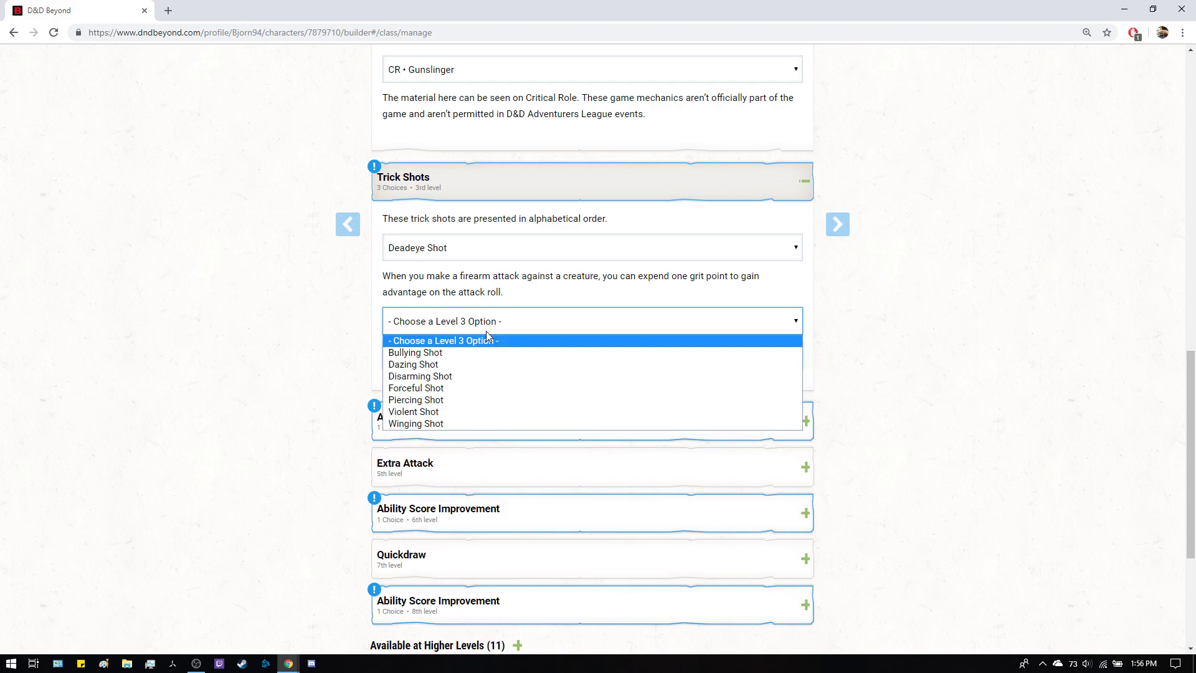
pyautogui.click(452, 424)
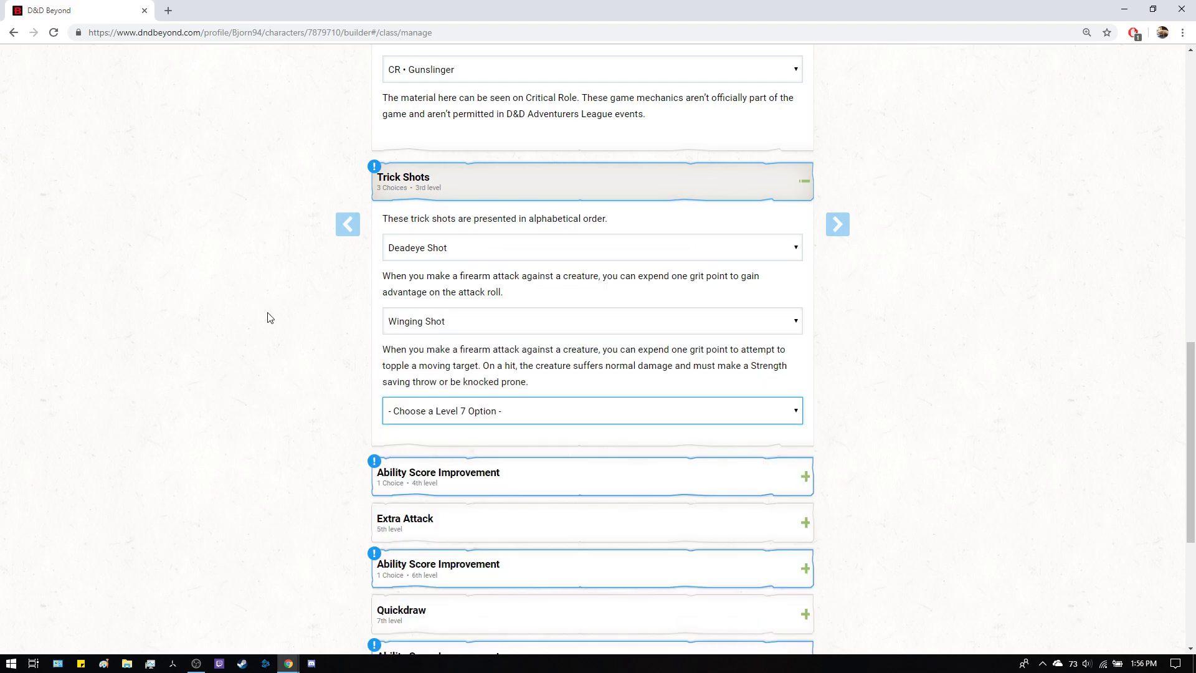
# Take the Lucky feat for the Fighter's 4th-level Ability Score Improvement and show its full description.
pyautogui.scroll(20, 281, 333)
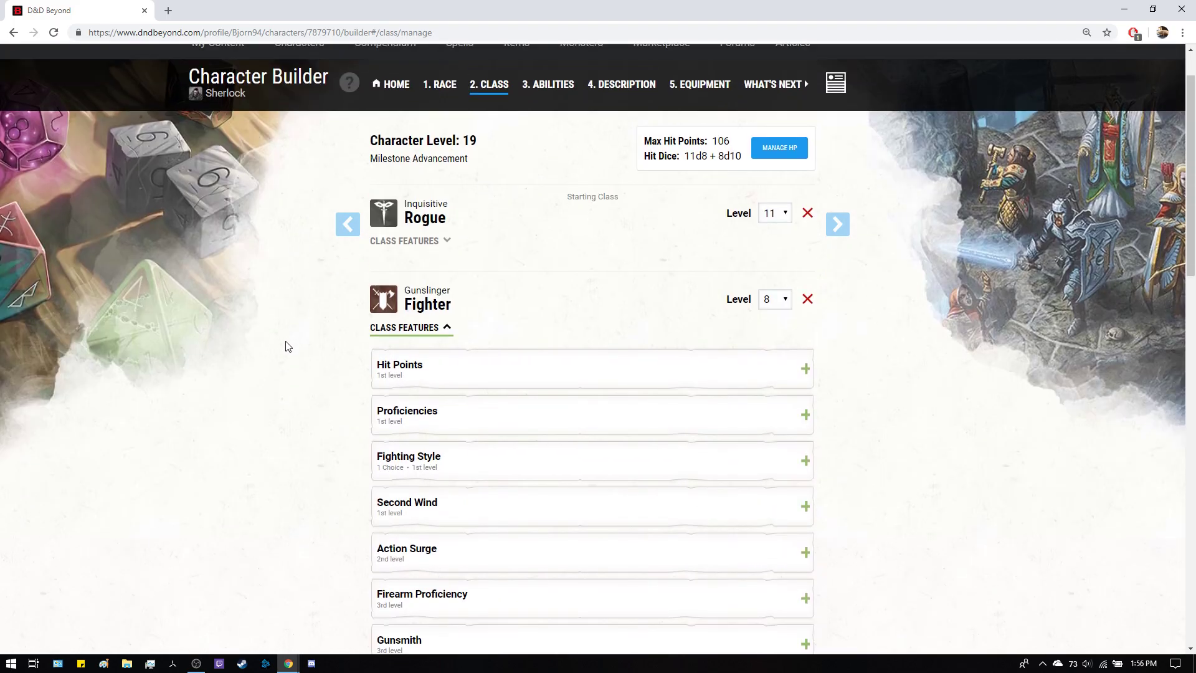
pyautogui.scroll(-8, 290, 349)
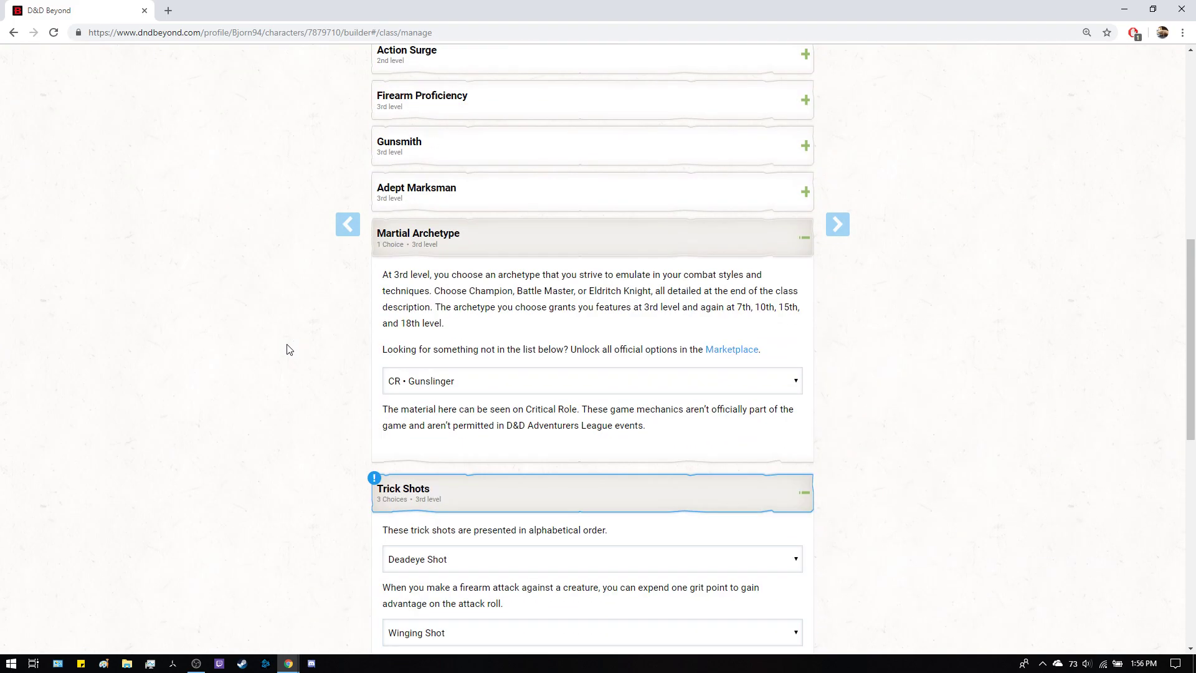
pyautogui.scroll(-2, 289, 349)
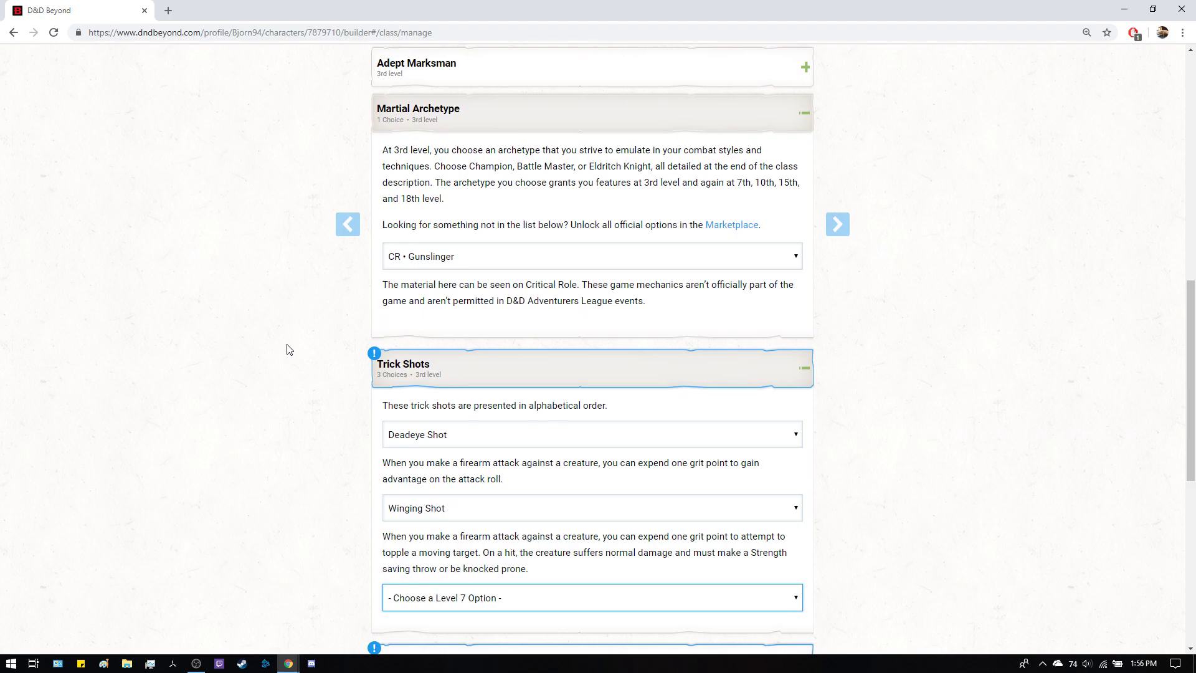
pyautogui.scroll(-2, 288, 349)
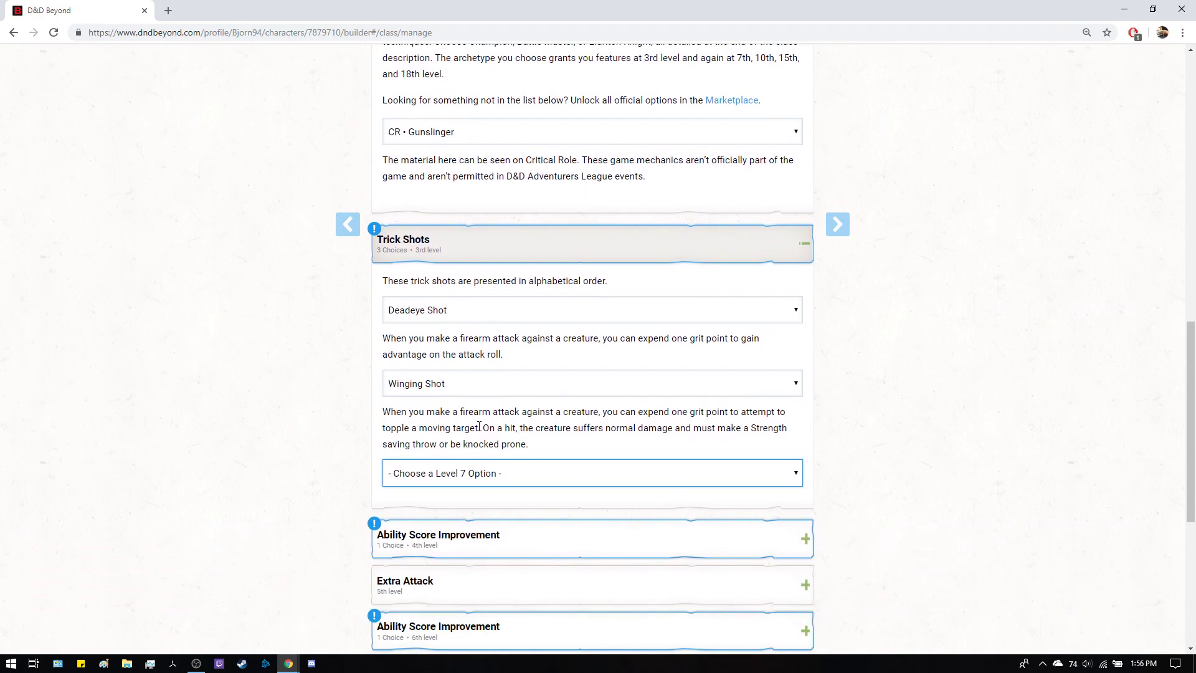
pyautogui.click(443, 535)
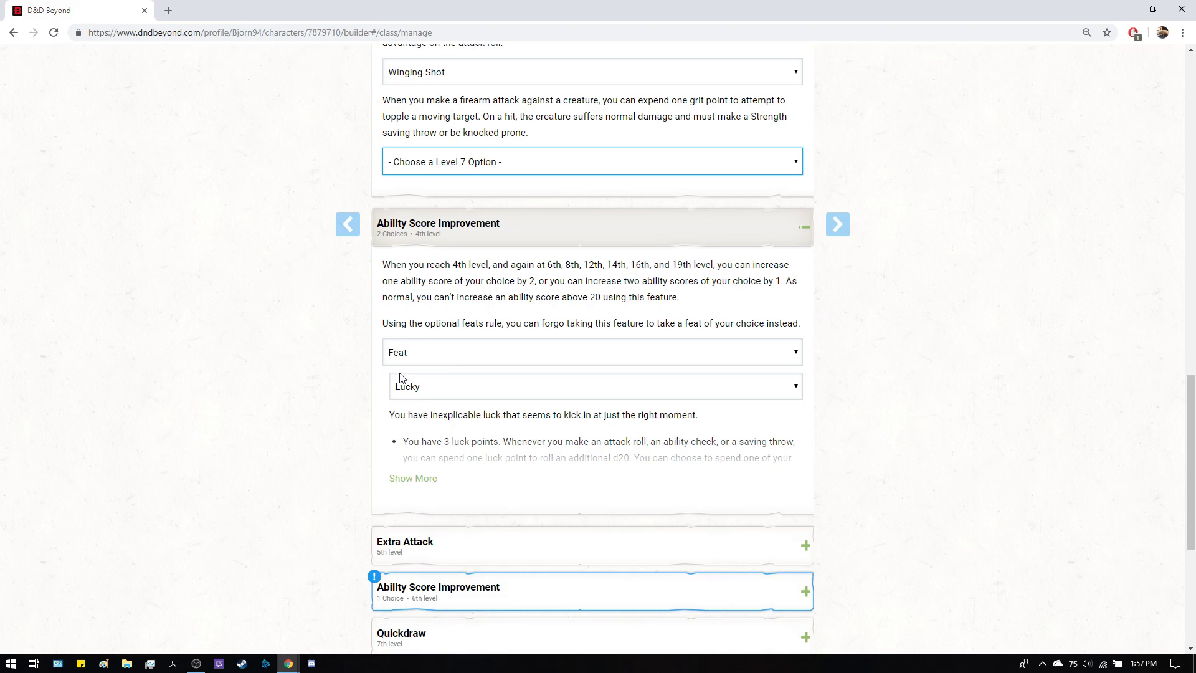
pyautogui.click(412, 479)
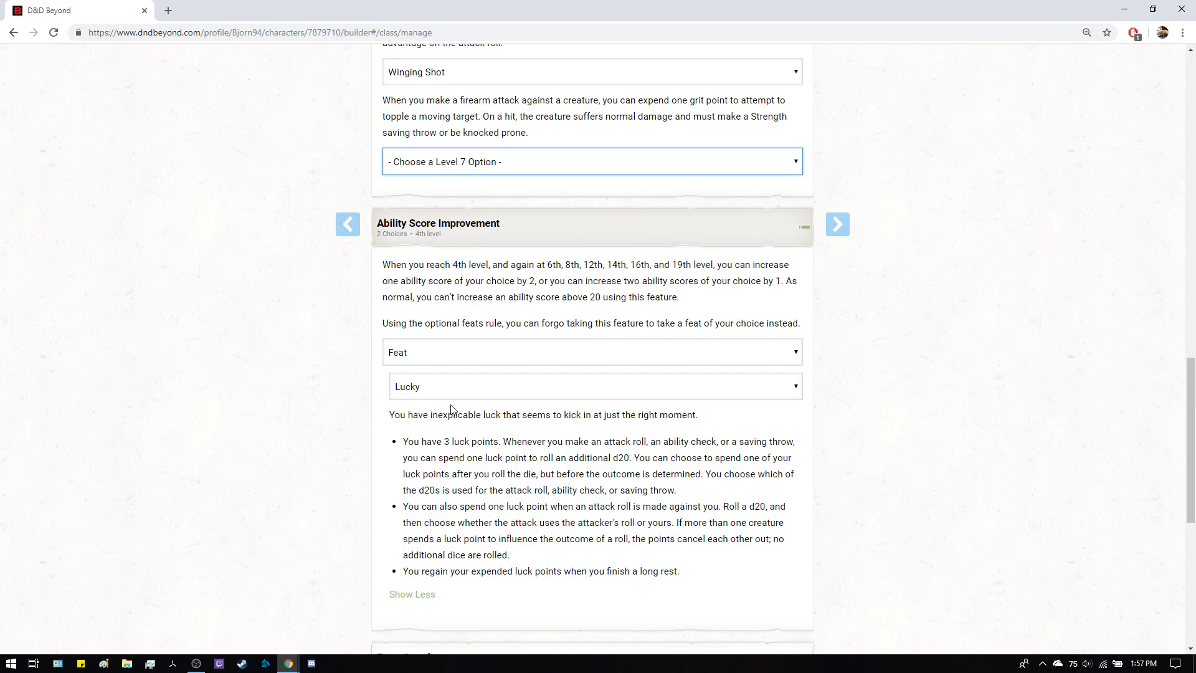
# Take the Athlete feat for the Fighter's 6th-level Ability Score Improvement, with its increase assigned to the Dexterity Score.
pyautogui.click(547, 244)
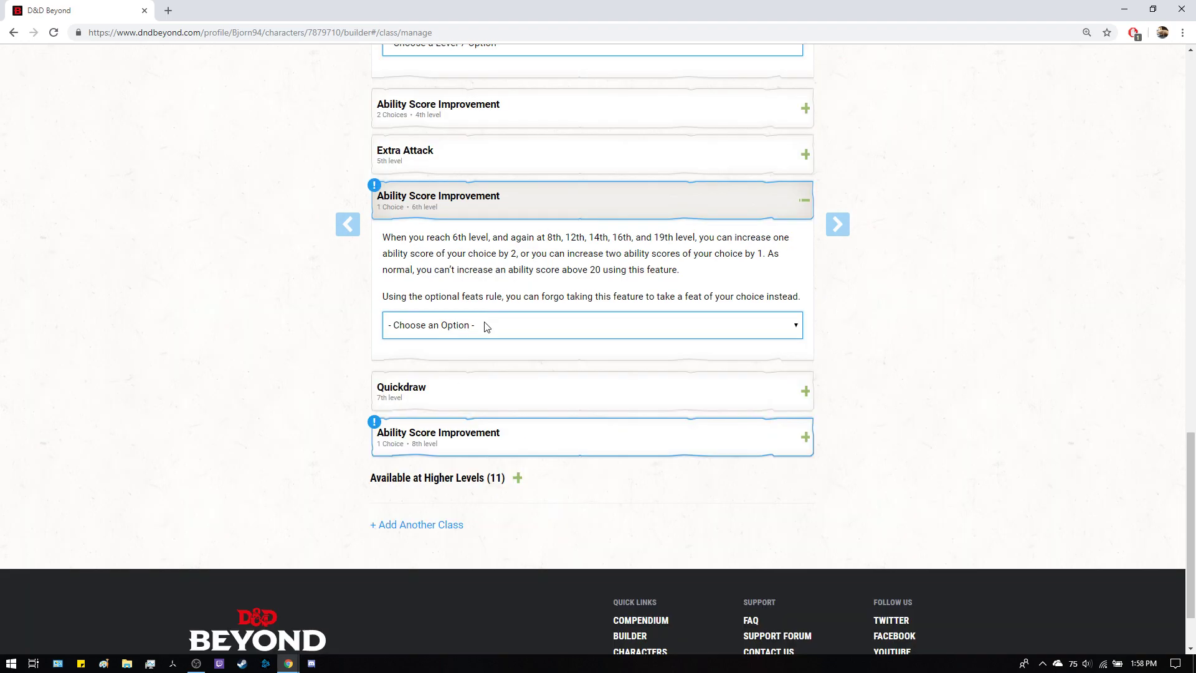
pyautogui.click(486, 326)
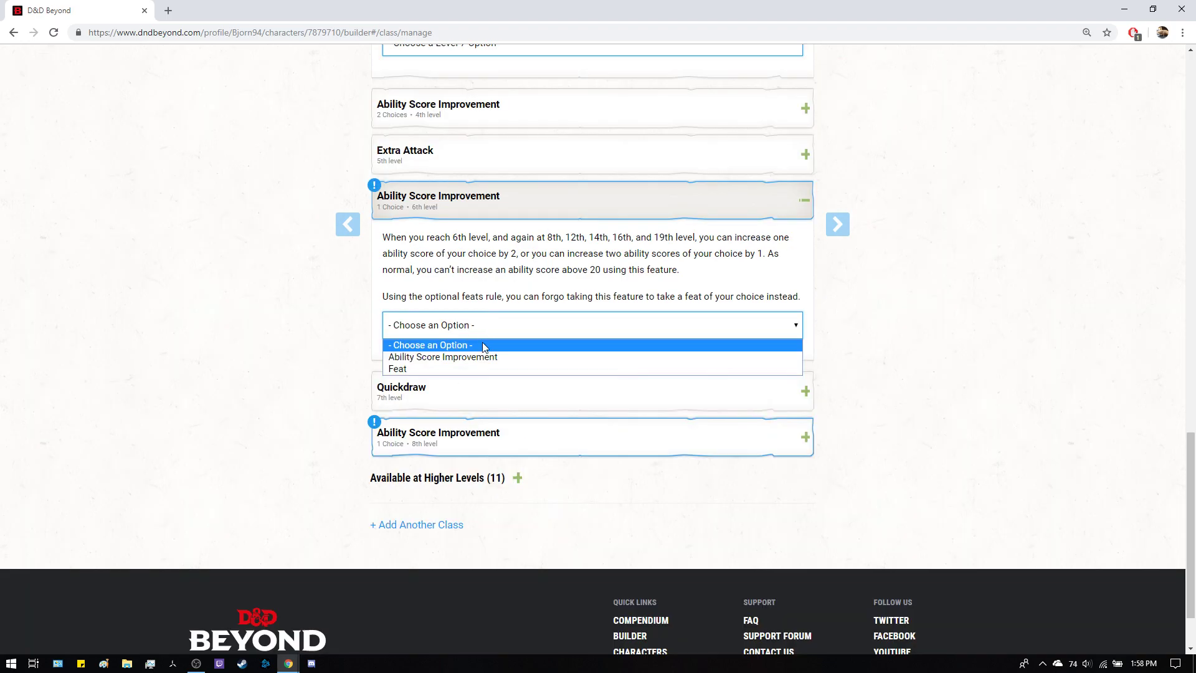
pyautogui.click(463, 368)
pyautogui.click(464, 360)
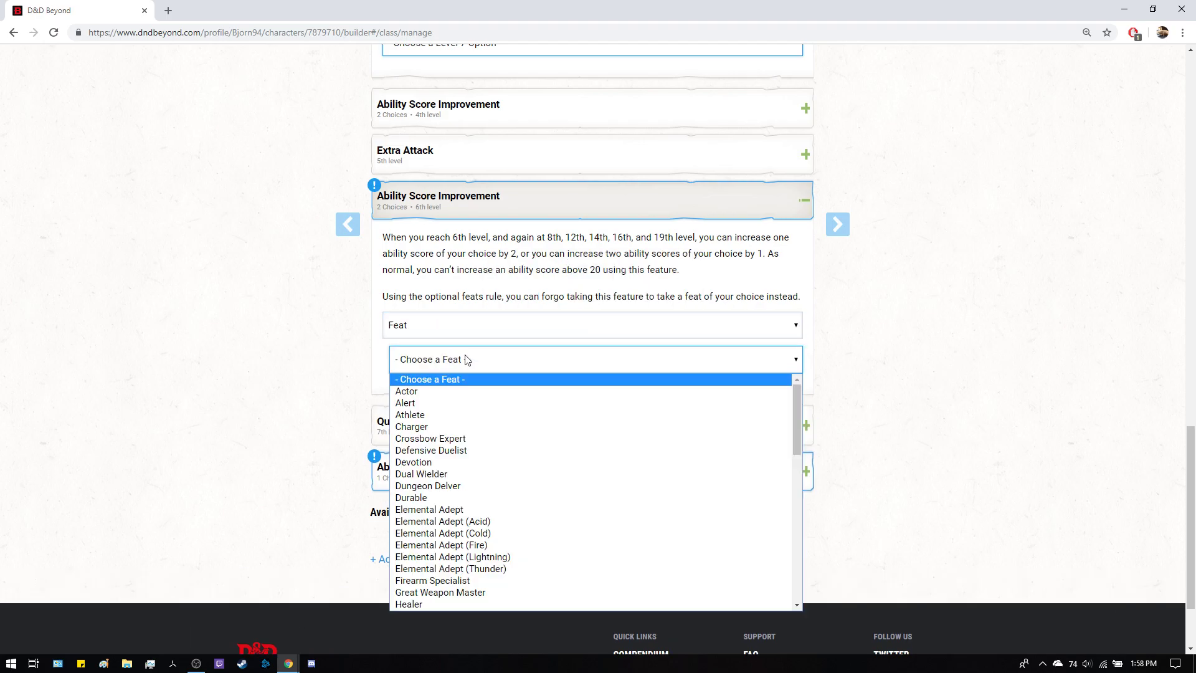
pyautogui.click(443, 415)
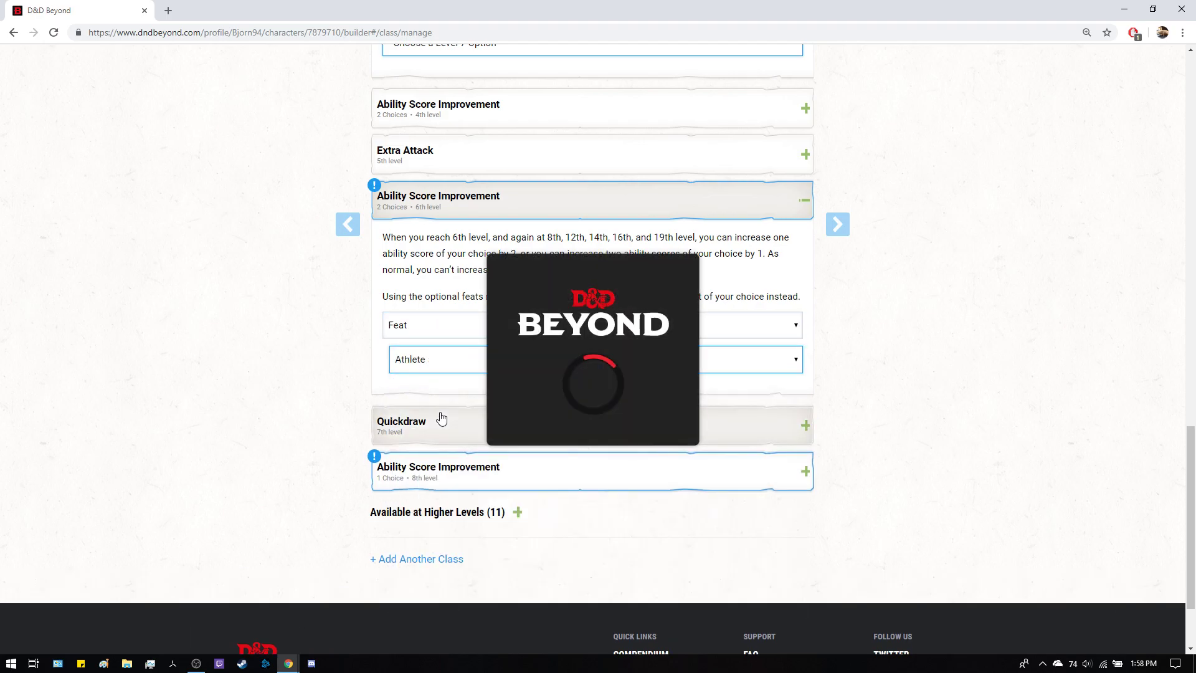
pyautogui.scroll(-2, 439, 386)
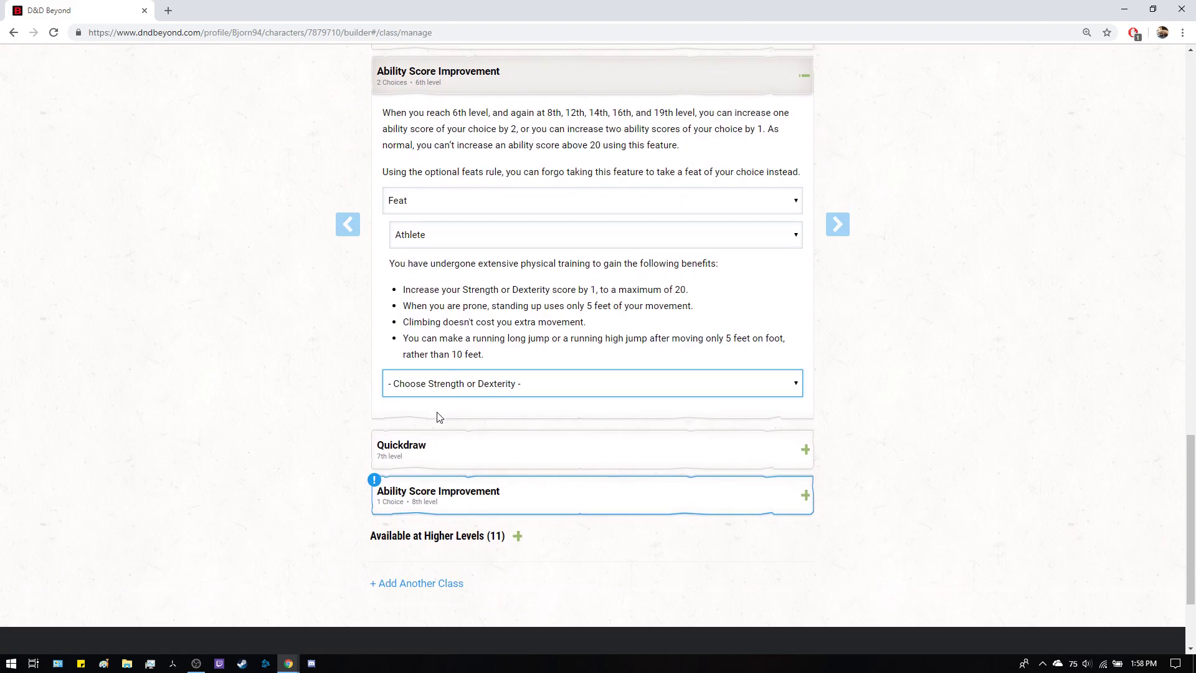
pyautogui.click(441, 385)
pyautogui.click(440, 416)
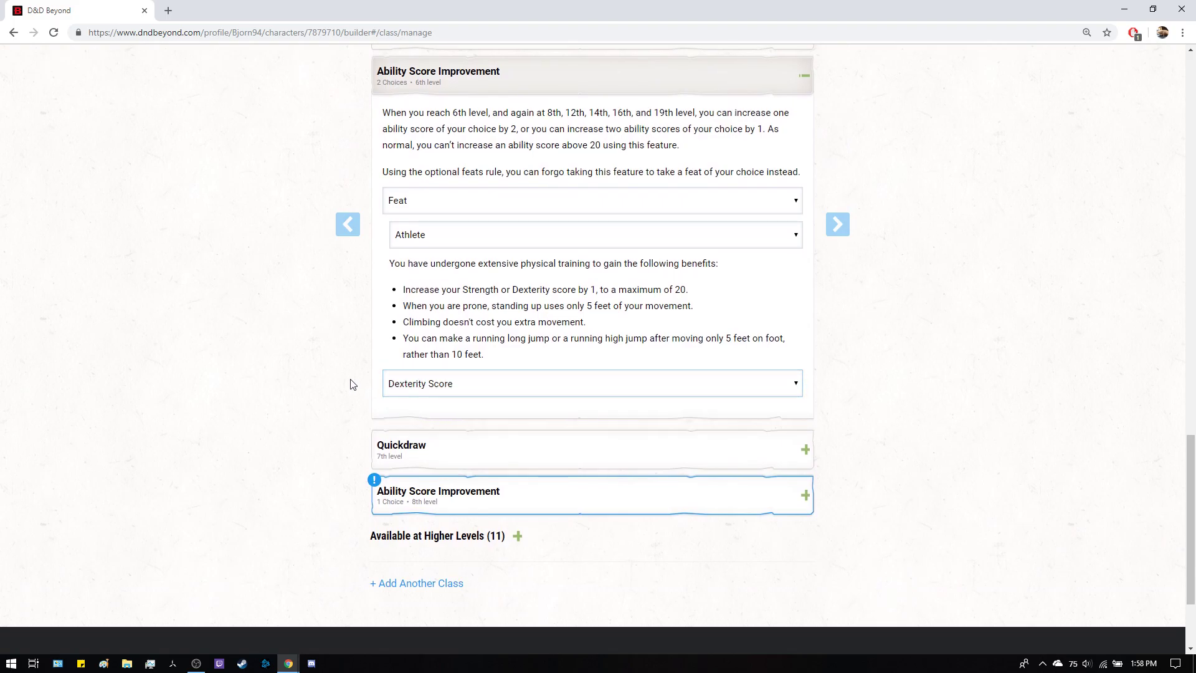
# Choose Dazing Shot as the Gunslinger's Level 7 Trick Shot.
pyautogui.scroll(1, 497, 365)
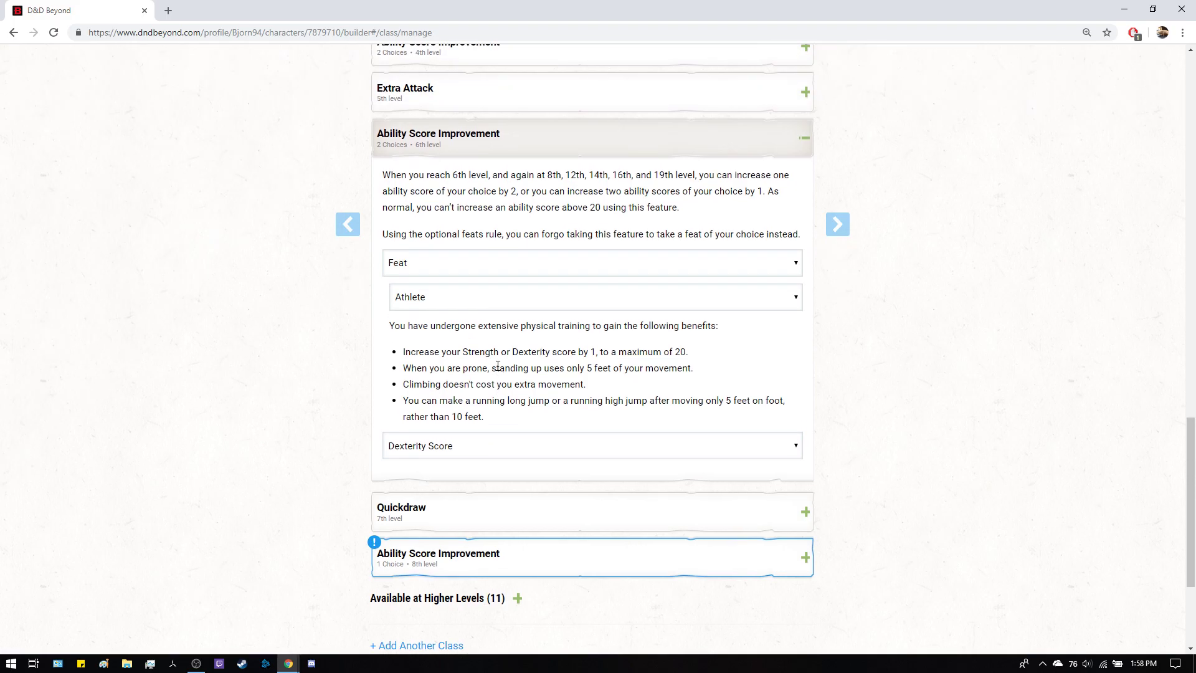
pyautogui.click(600, 147)
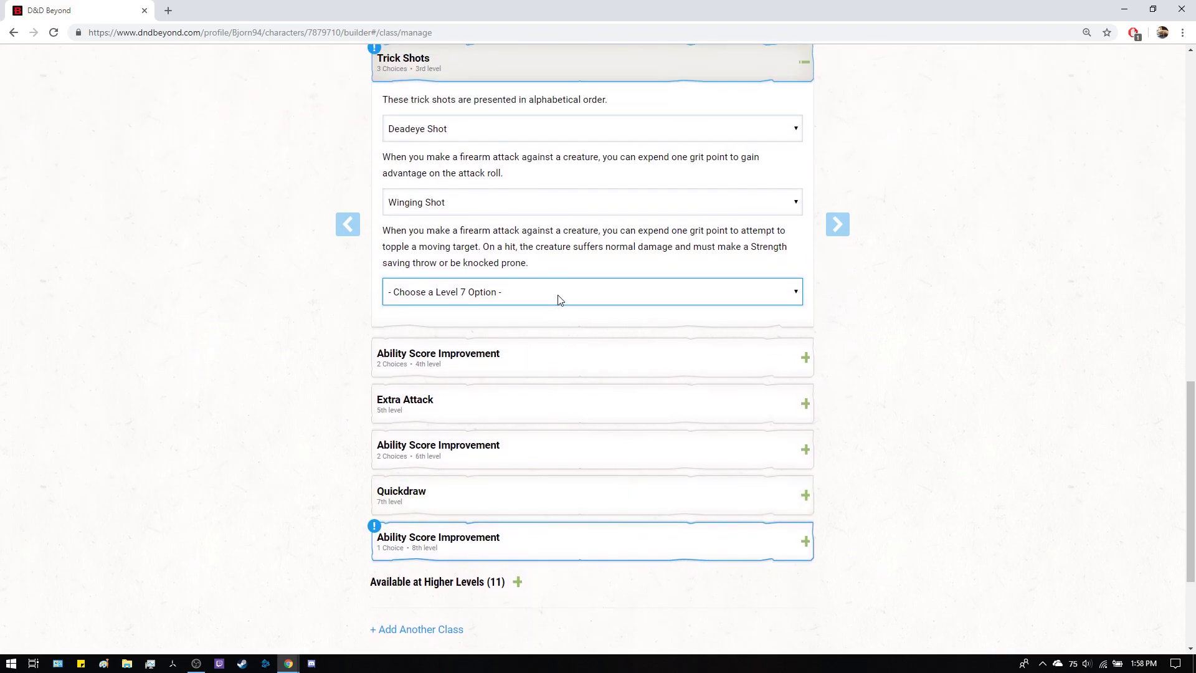
pyautogui.click(559, 300)
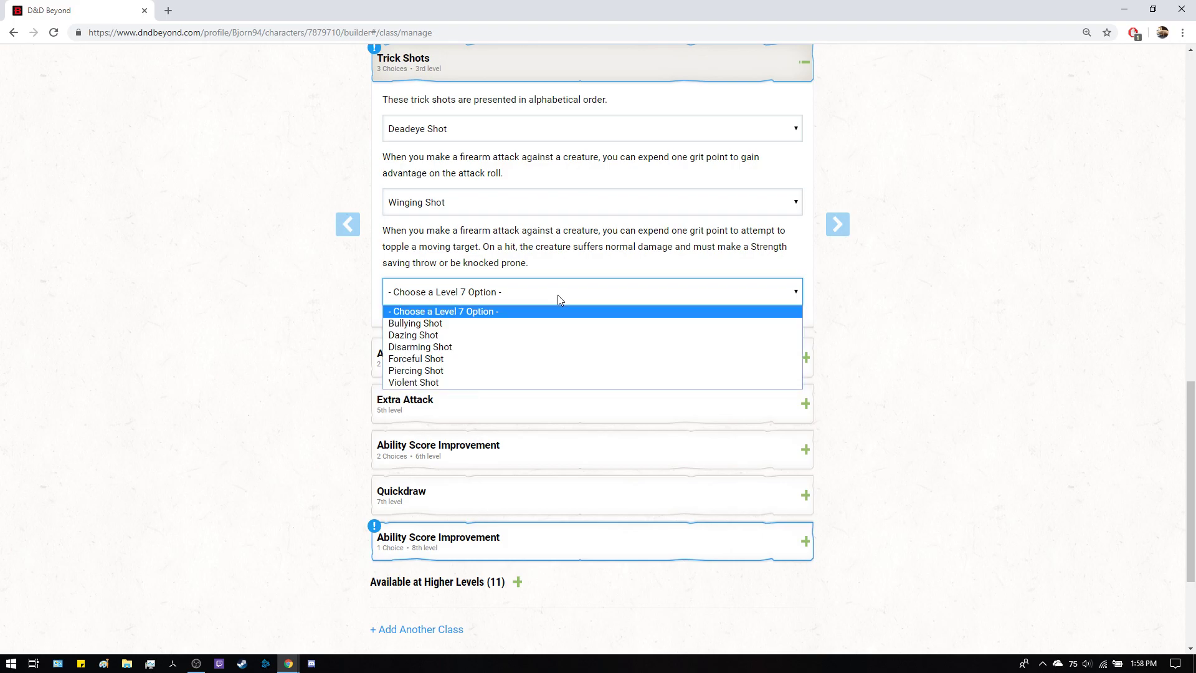
pyautogui.click(540, 341)
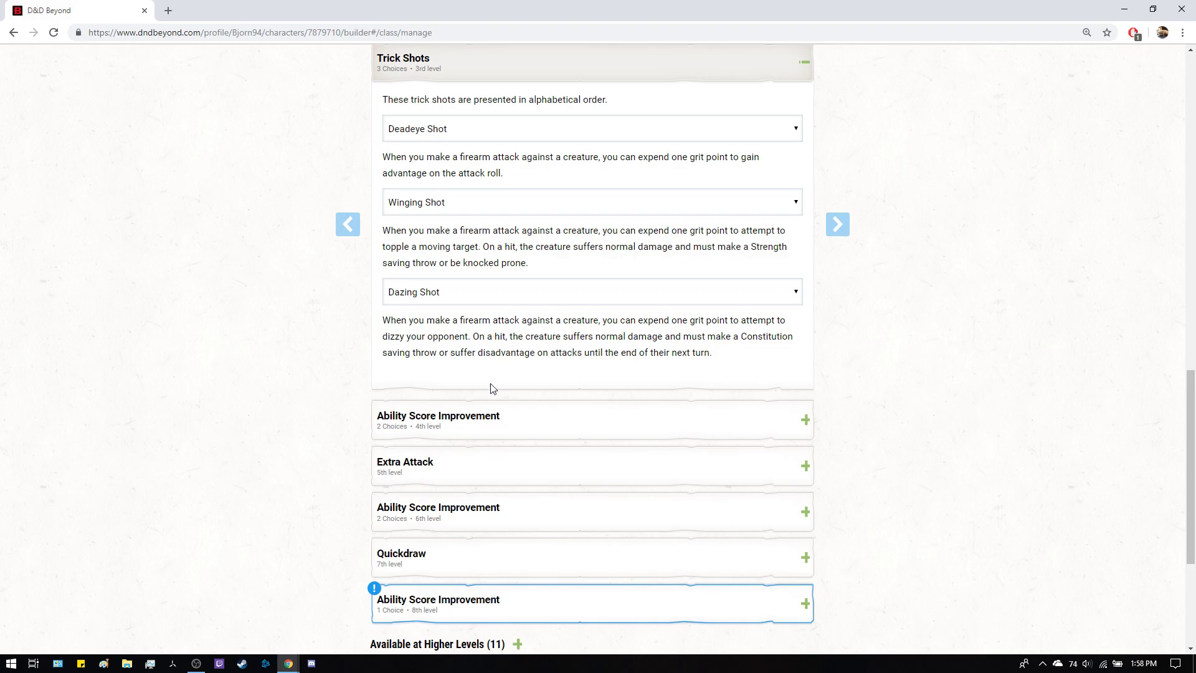
# Take the Actor feat for the Fighter's 8th-level Ability Score Improvement and collapse the Fighter class features.
pyautogui.click(536, 602)
pyautogui.scroll(-1, 563, 421)
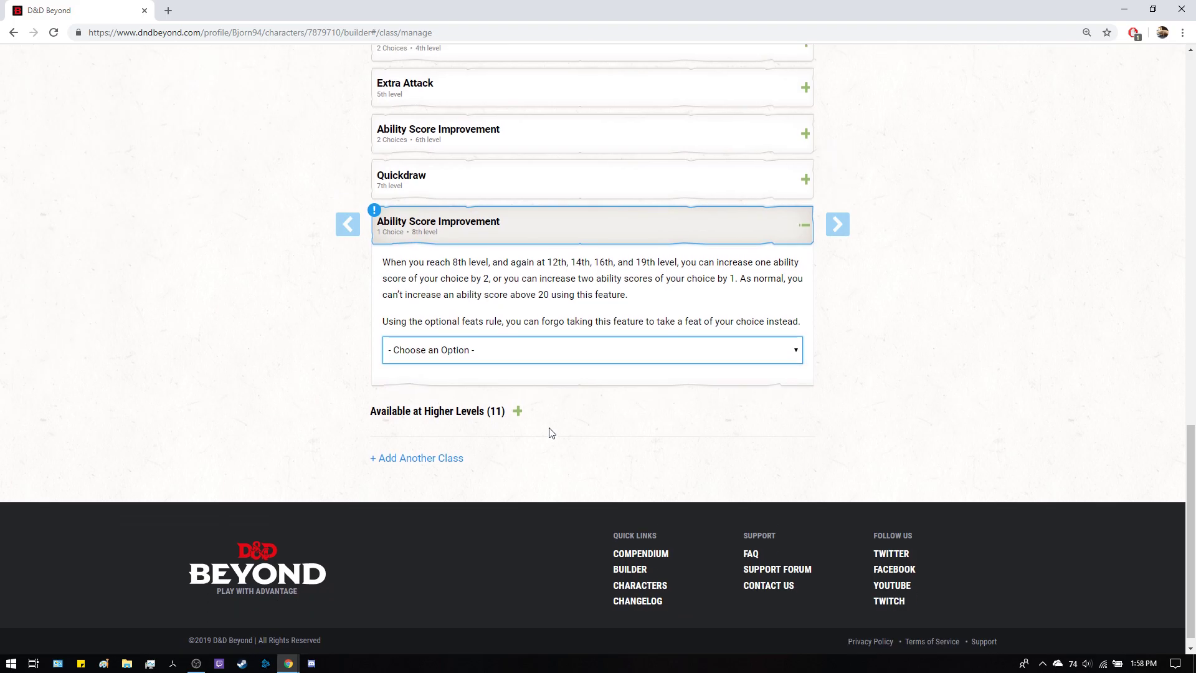
pyautogui.click(491, 342)
pyautogui.click(471, 372)
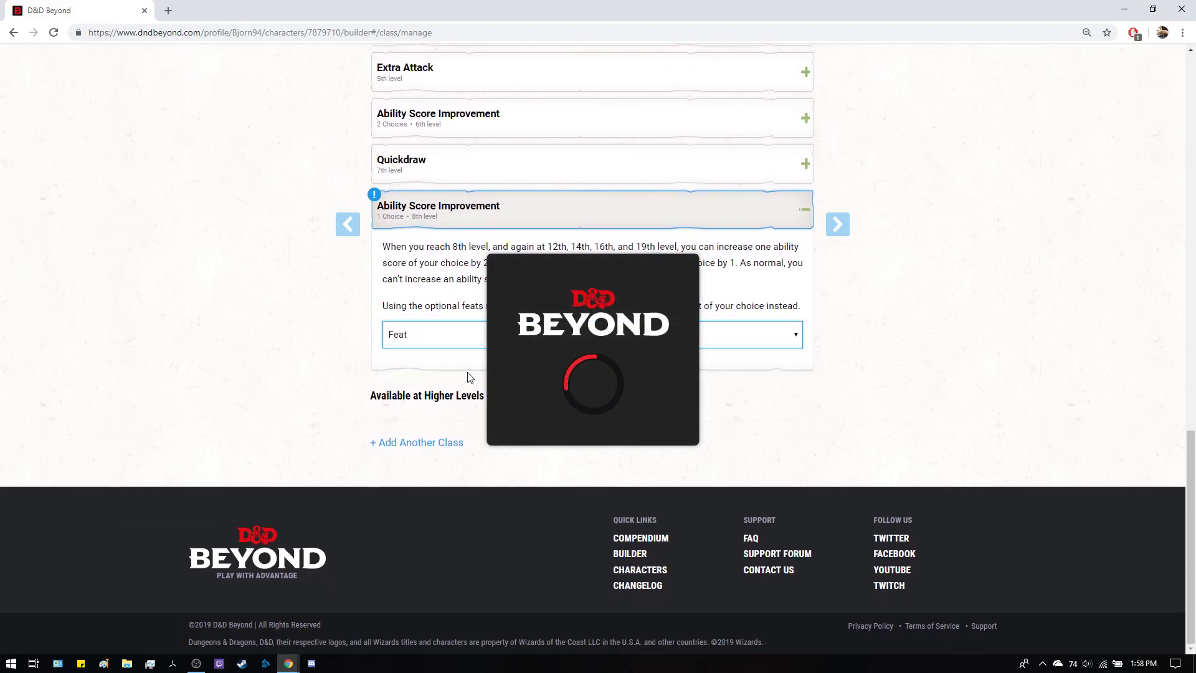
pyautogui.click(471, 370)
pyautogui.click(468, 401)
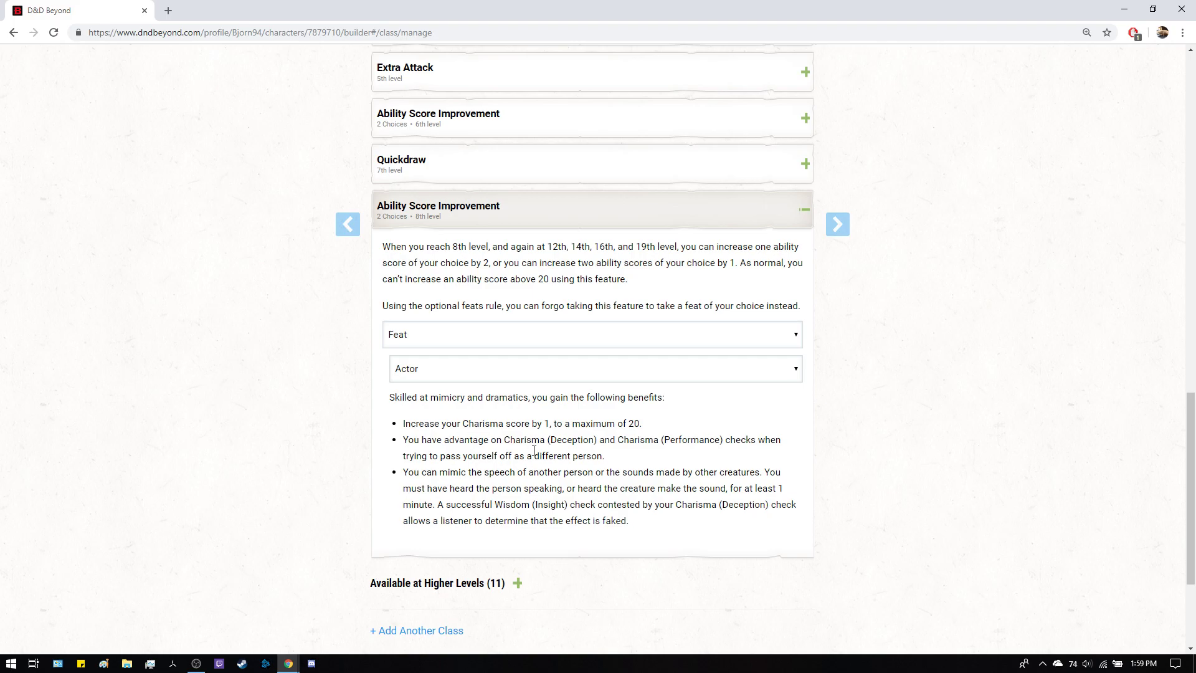
pyautogui.scroll(12, 436, 405)
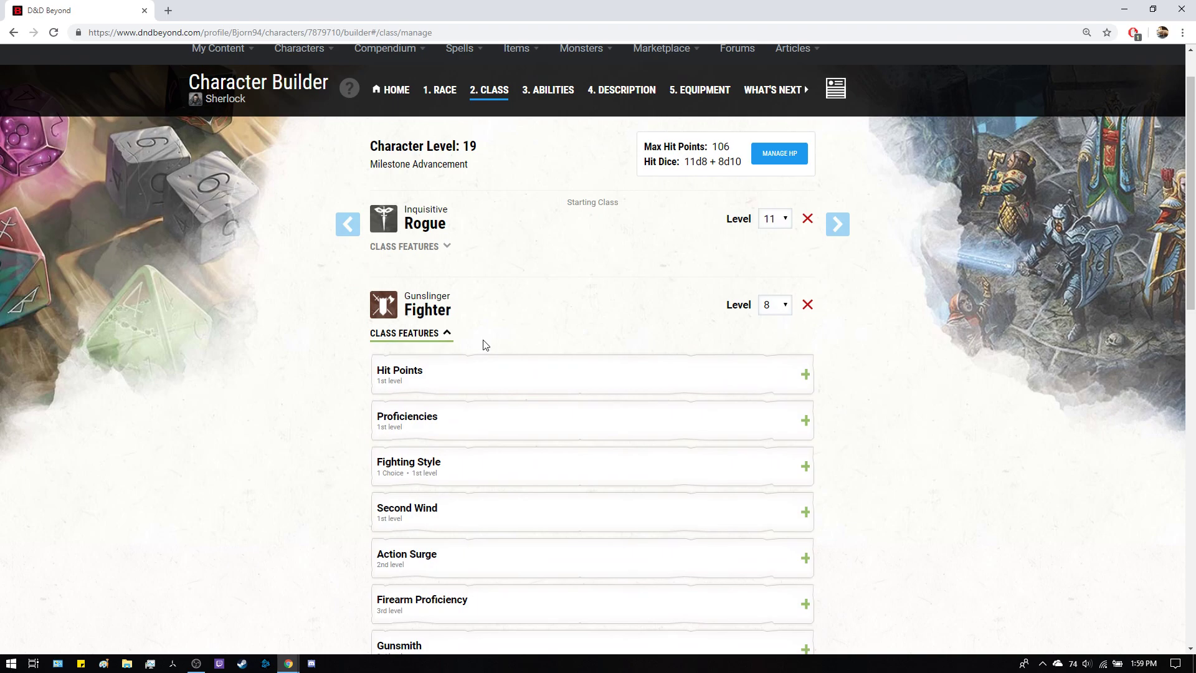
pyautogui.click(421, 335)
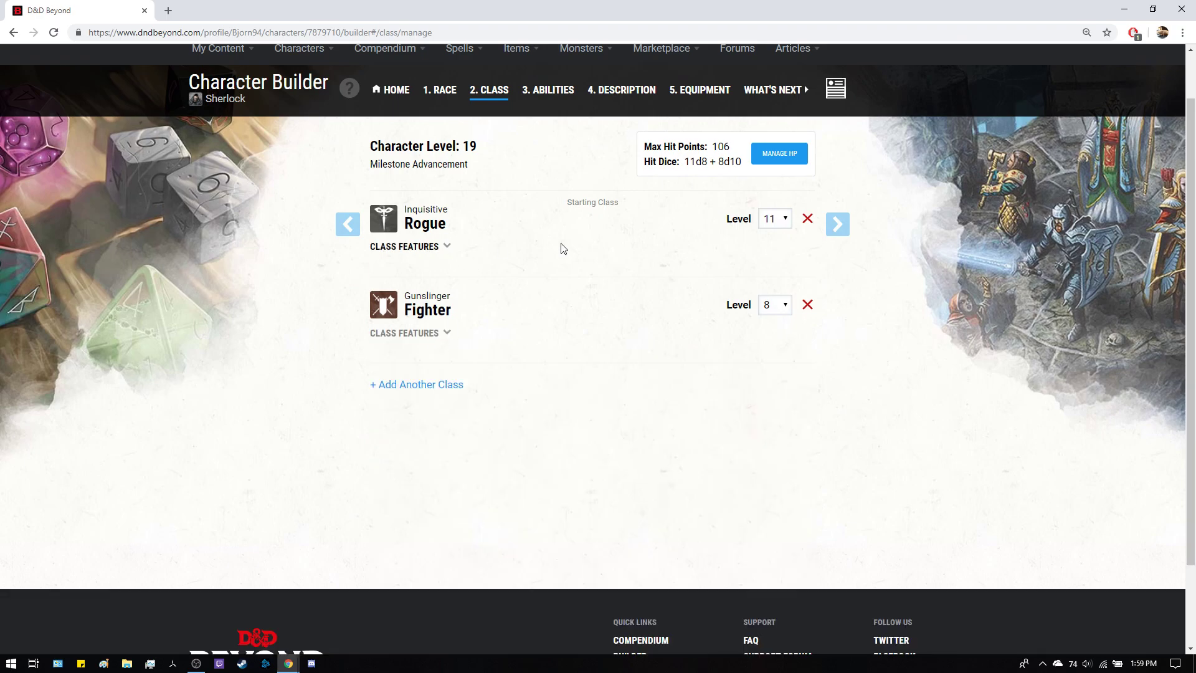
# Raise the Rogue class to level 12 and expand its class features down to the 12th-level Ability Score Improvement.
pyautogui.click(780, 219)
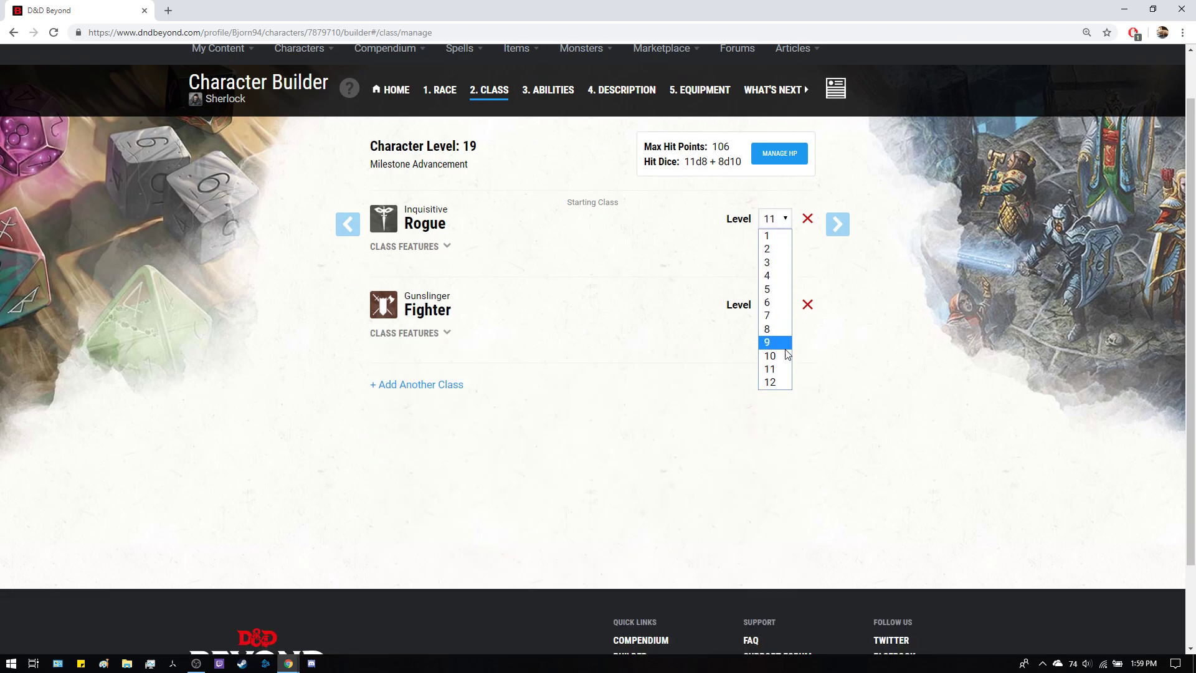
pyautogui.click(780, 382)
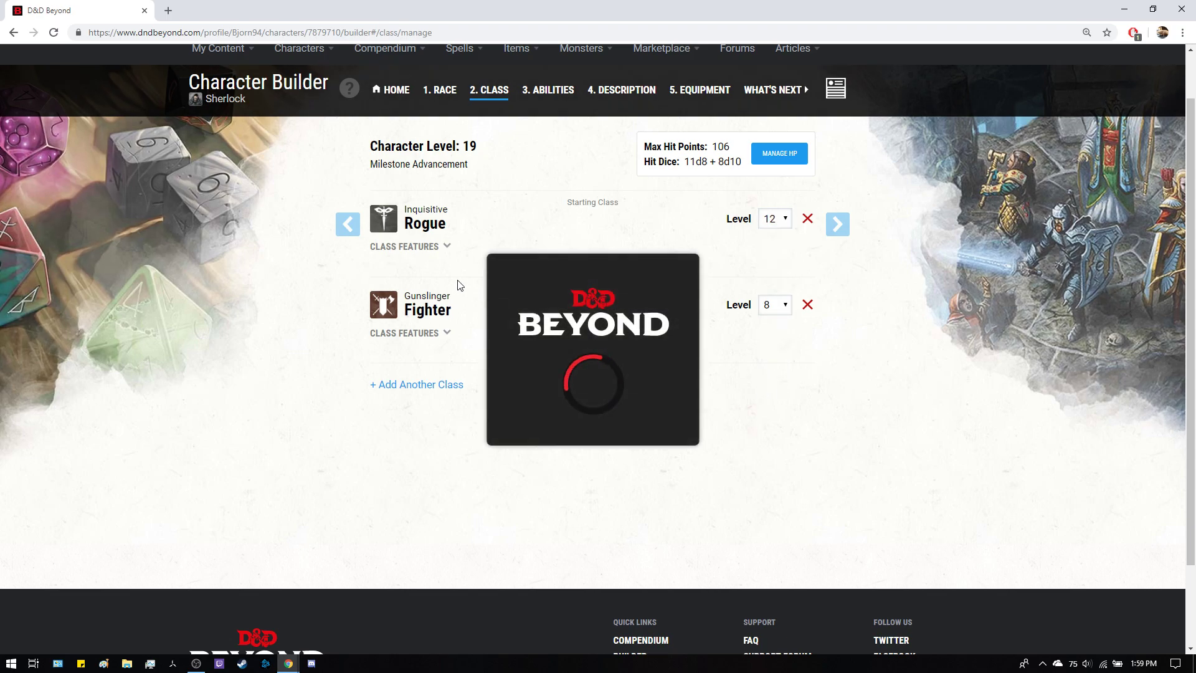
pyautogui.click(414, 251)
pyautogui.scroll(-15, 514, 395)
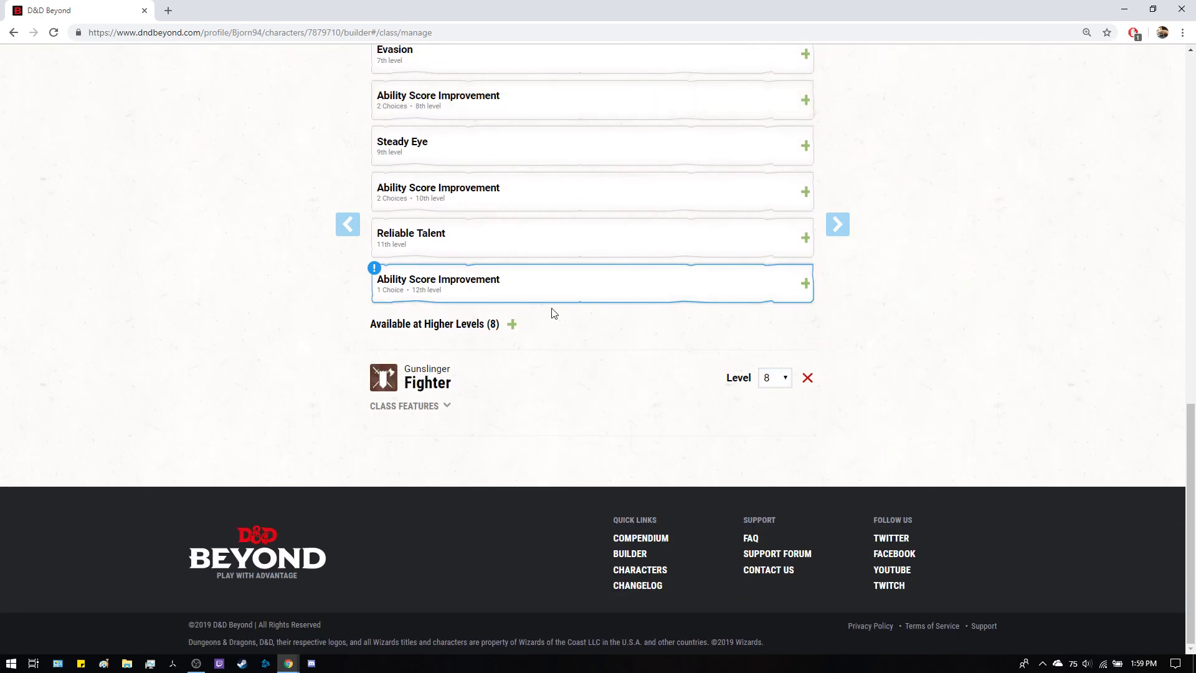
# Take the Alert feat for the Rogue's 12th-level Ability Score Improvement.
pyautogui.click(555, 287)
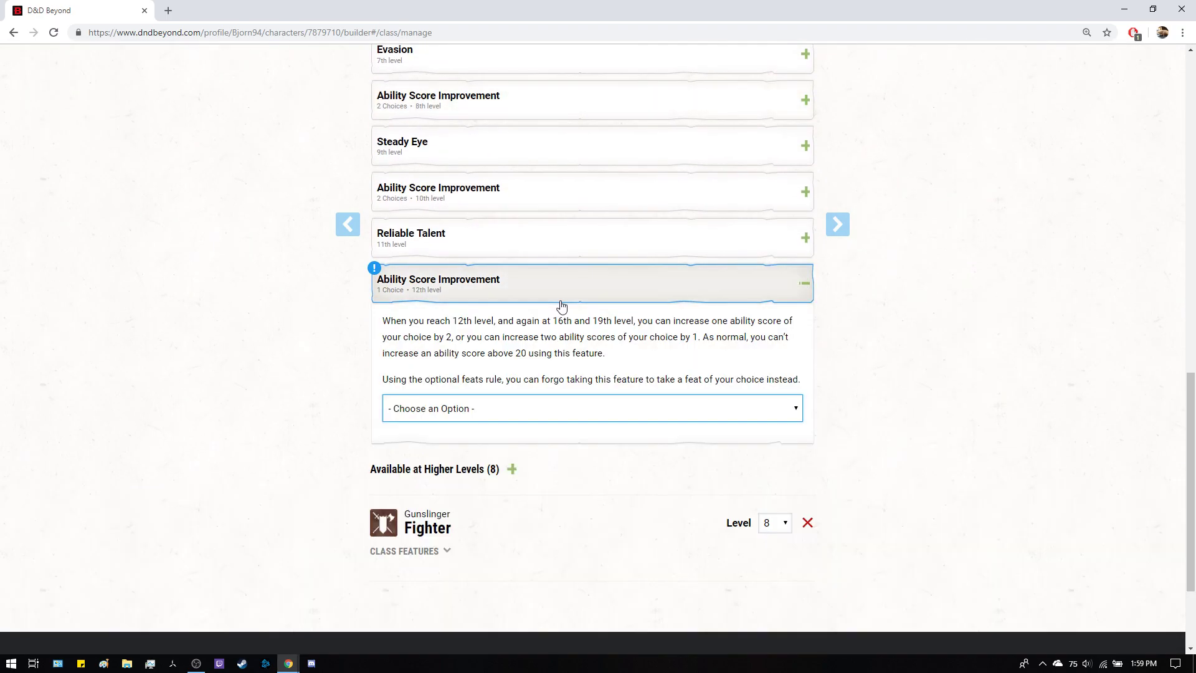
pyautogui.click(514, 410)
pyautogui.click(496, 451)
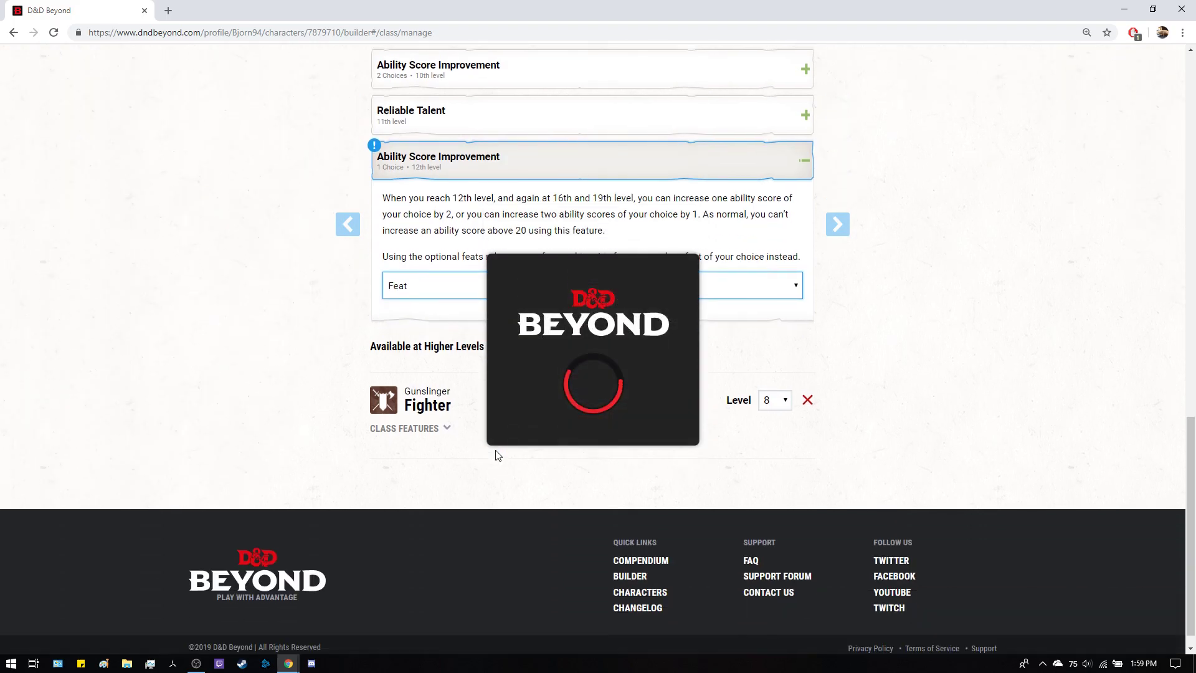
pyautogui.click(461, 298)
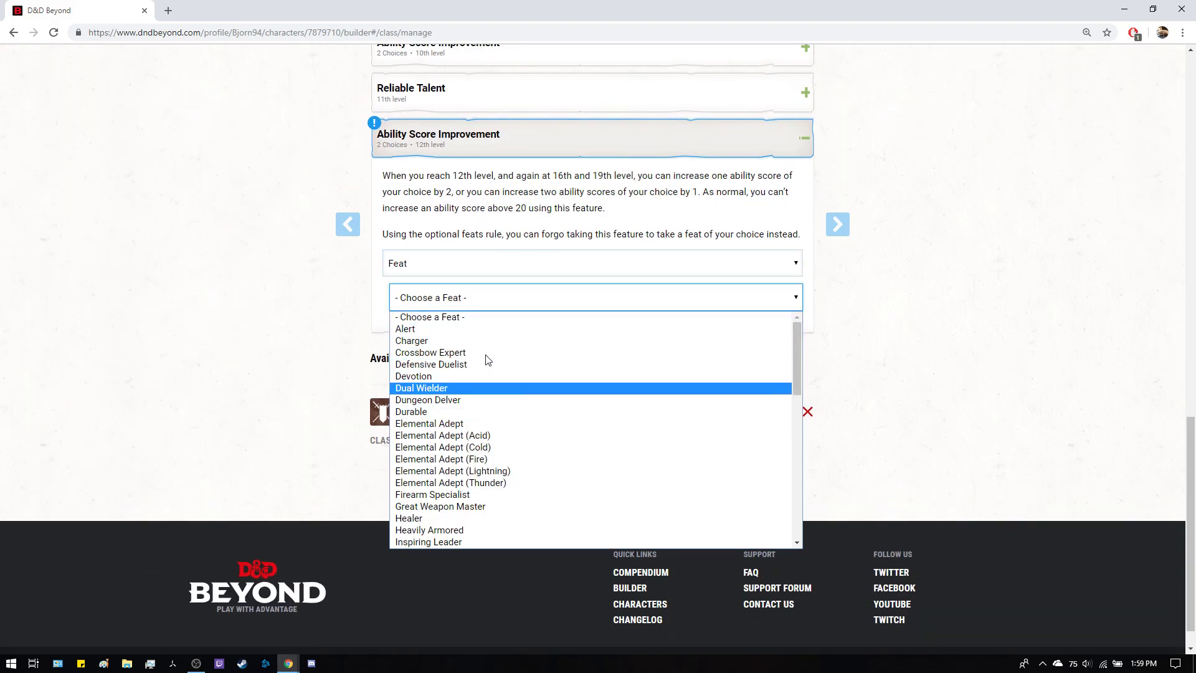
pyautogui.click(480, 329)
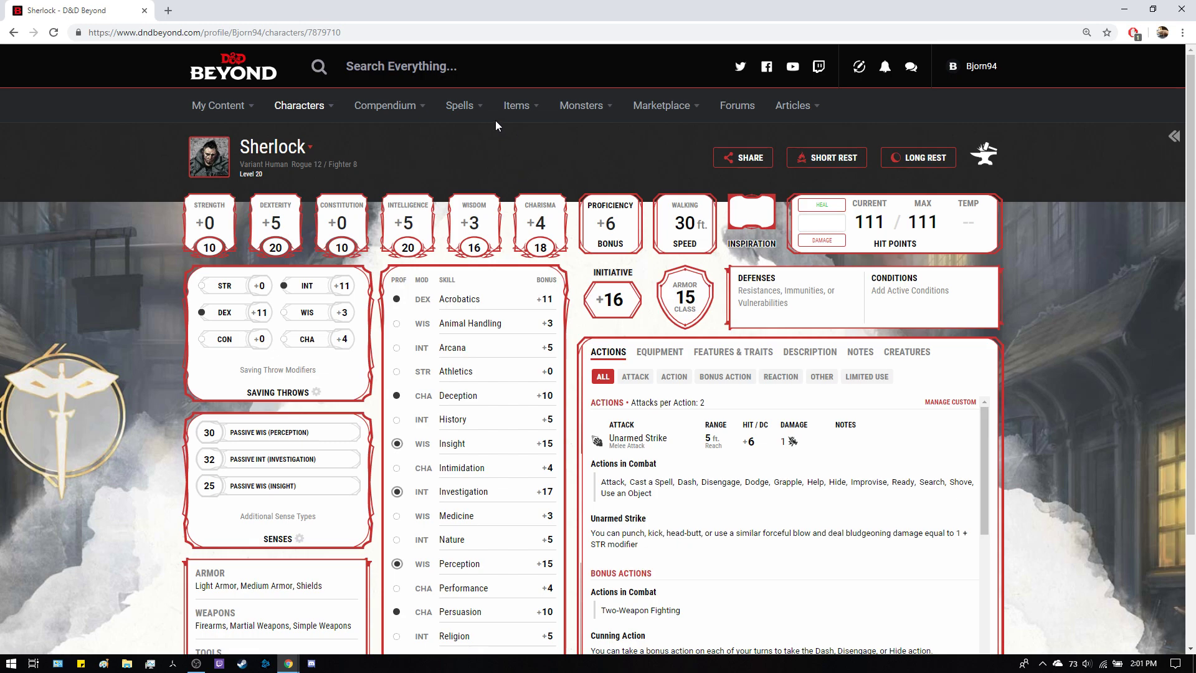
# Review Sherlock's character sheet, examining the ability scores, passive senses, skills, initiative, and the listed actions and bonus actions.
pyautogui.scroll(-1, 348, 365)
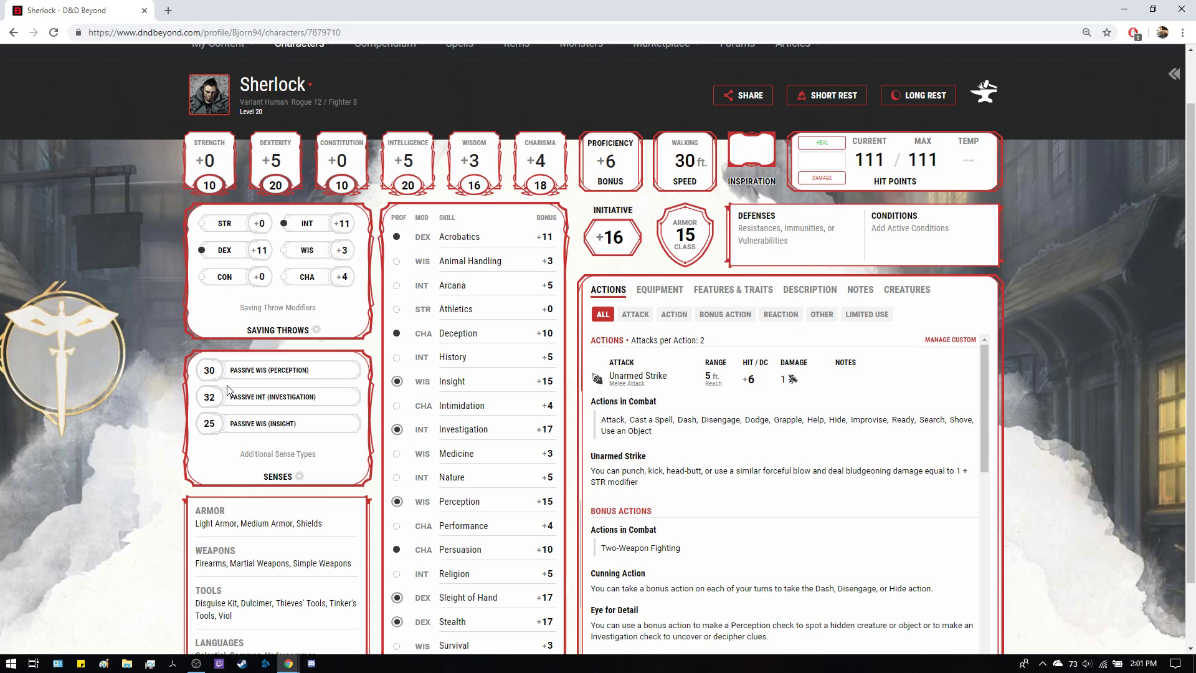
pyautogui.scroll(2, 228, 390)
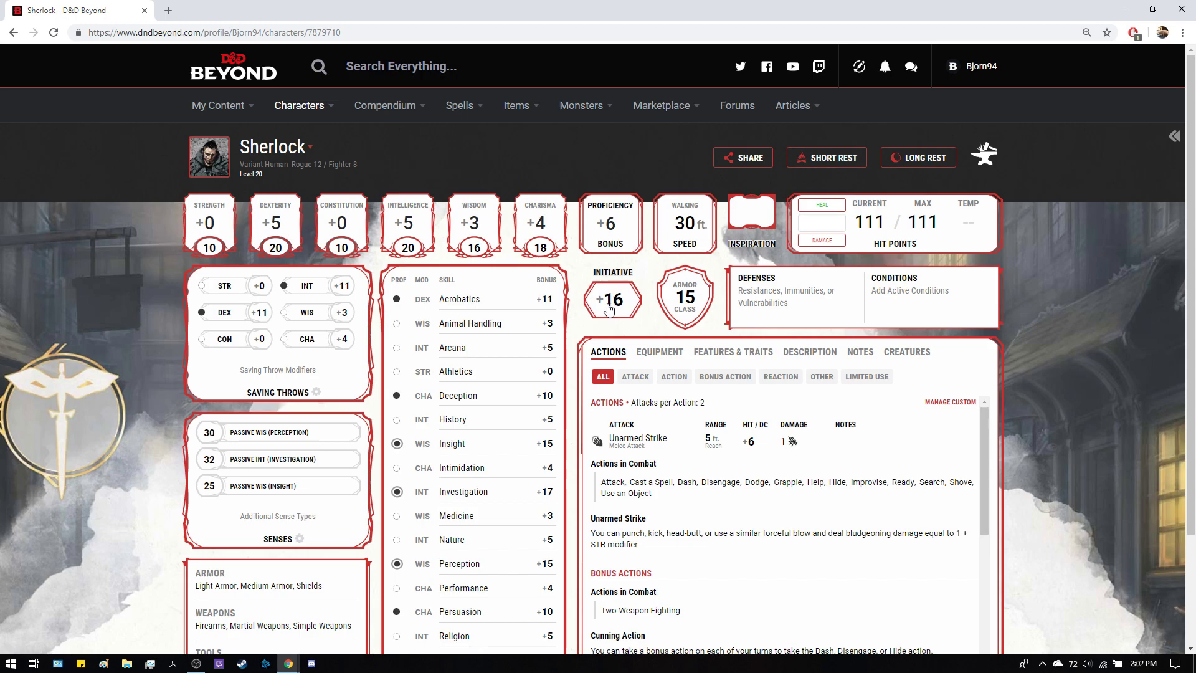
pyautogui.scroll(-2, 650, 286)
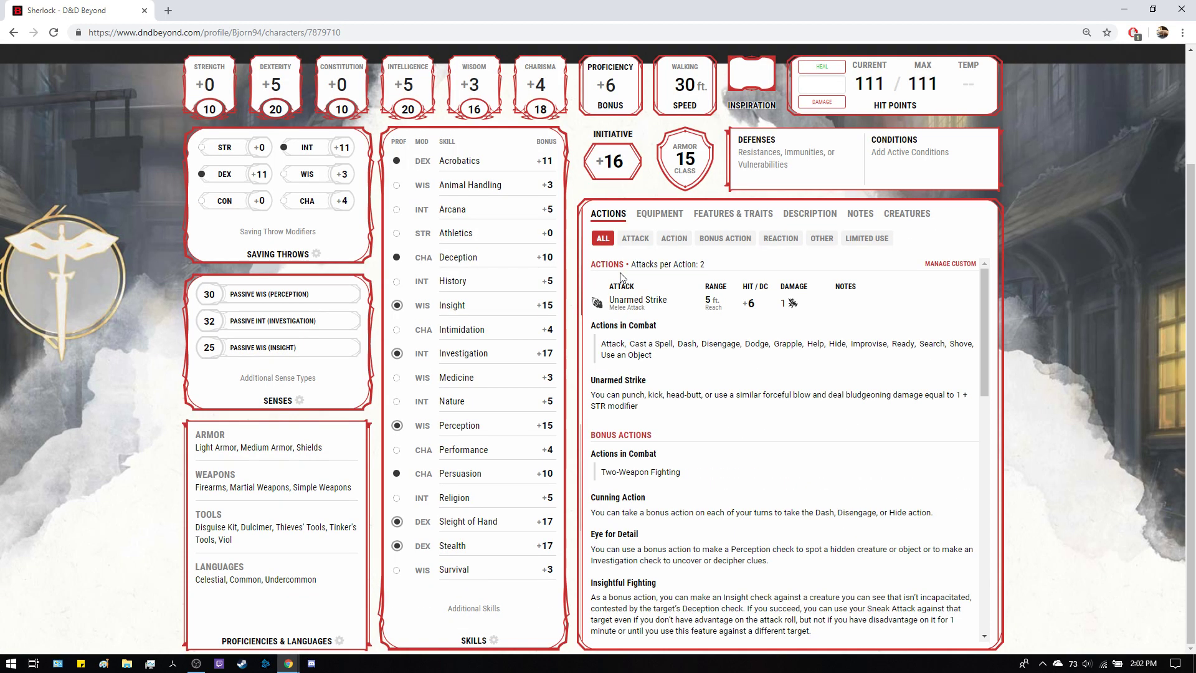
pyautogui.scroll(-1, 664, 437)
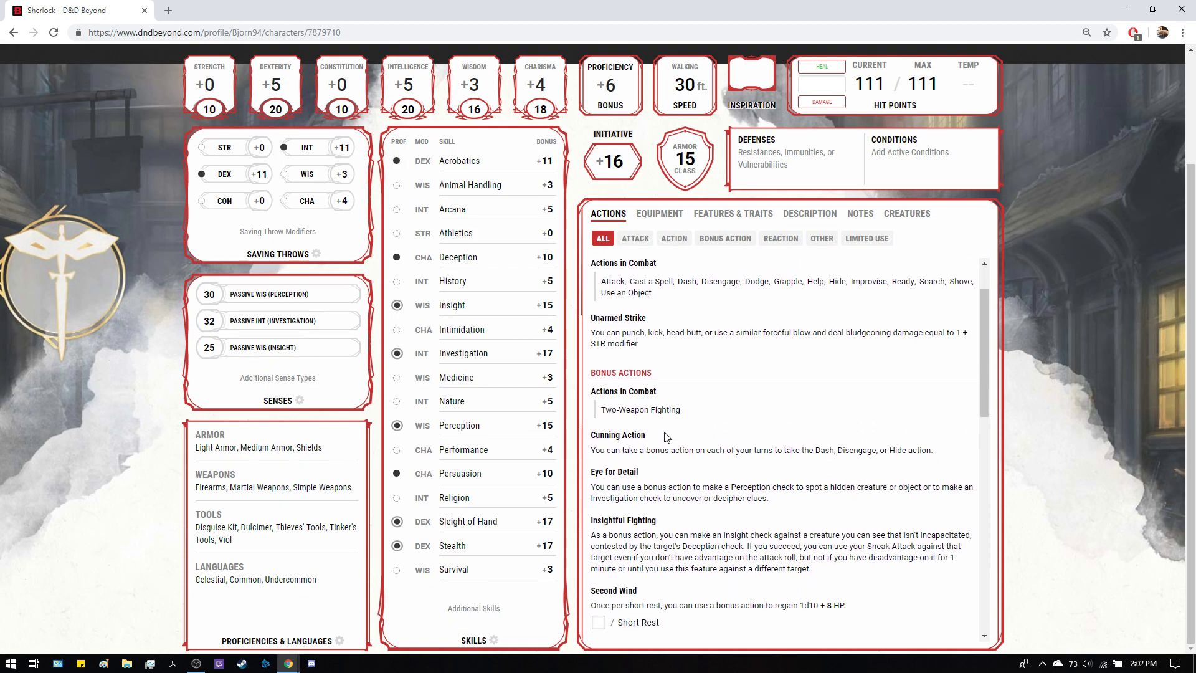
pyautogui.scroll(-1, 665, 436)
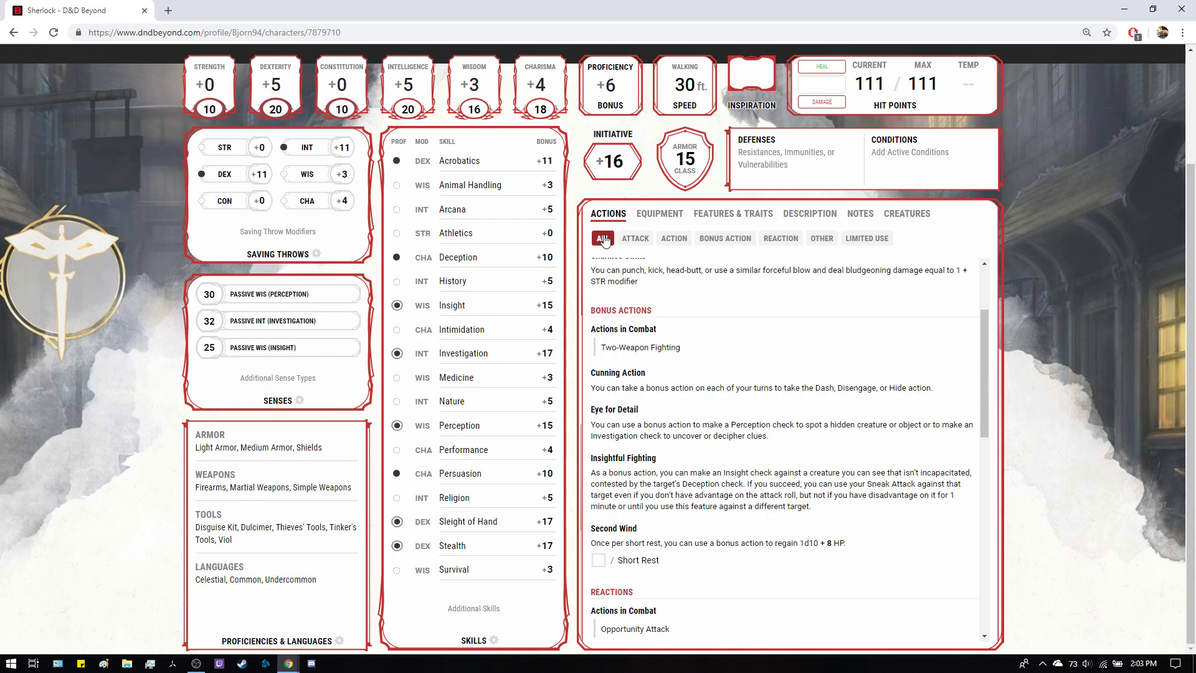
pyautogui.scroll(3, 467, 223)
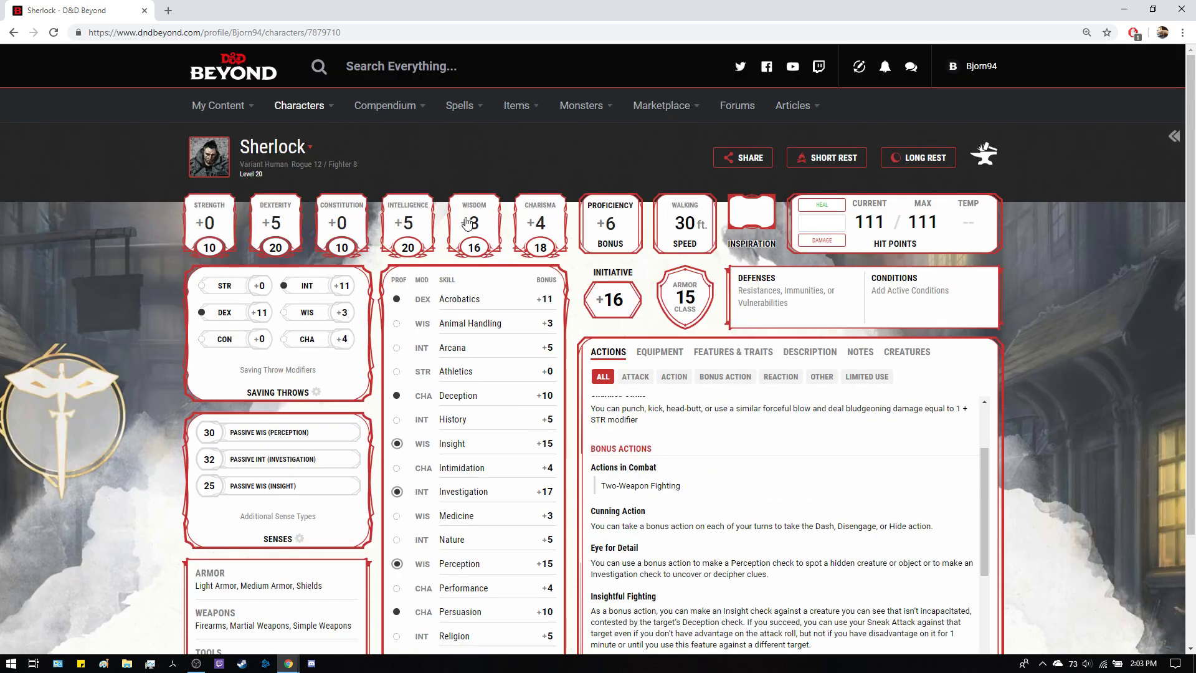